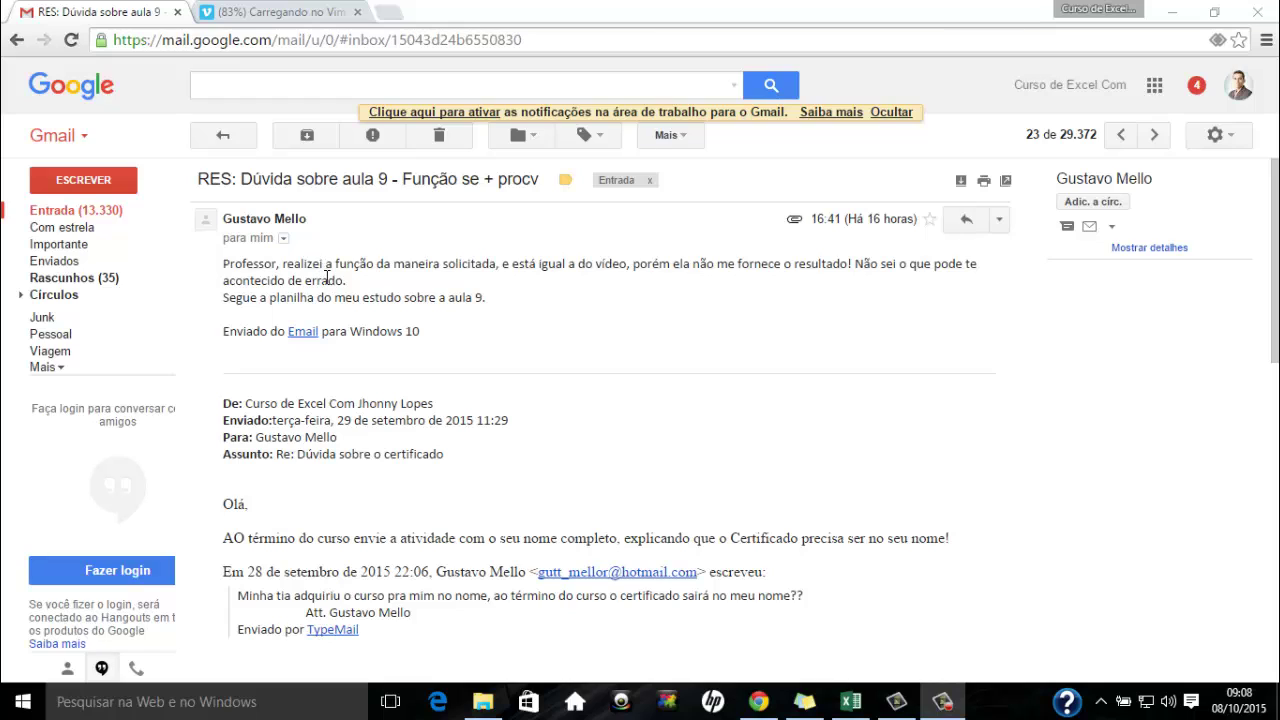
Read the student's e-mail about the lesson 9 SE and PROCV formula that gives no result.
drag(325, 264, 341, 264)
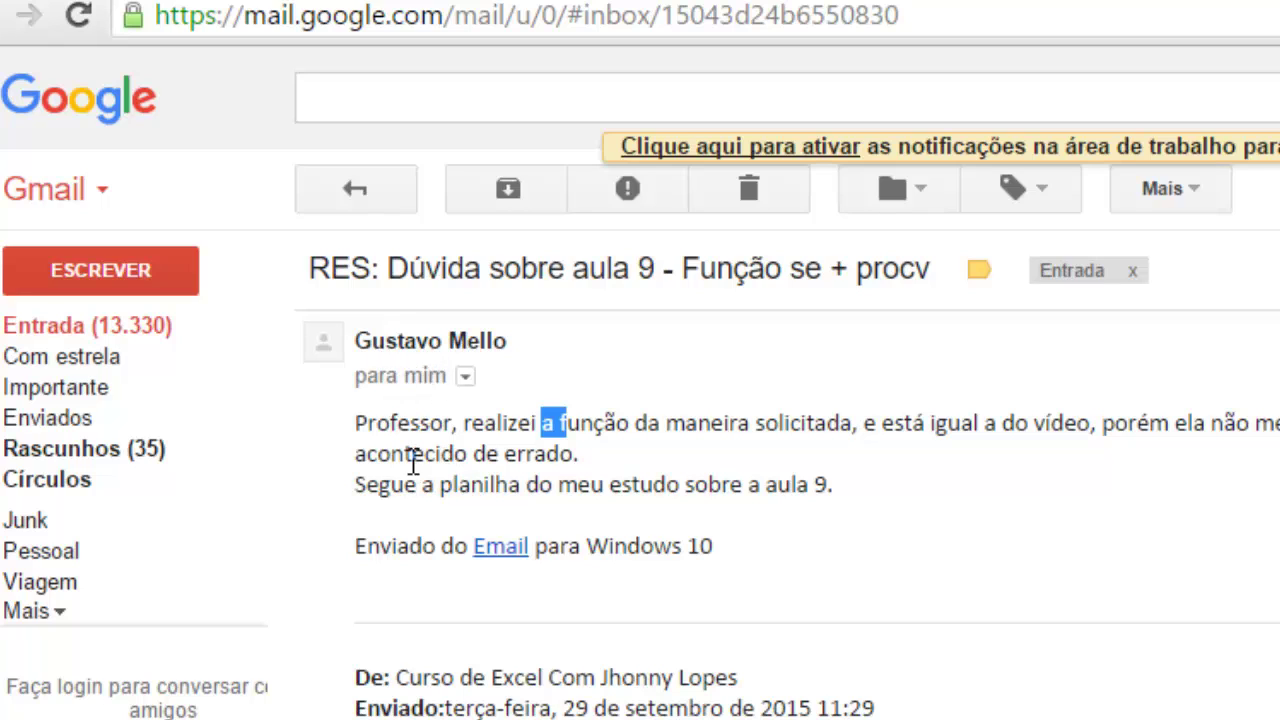
drag(398, 423, 421, 423)
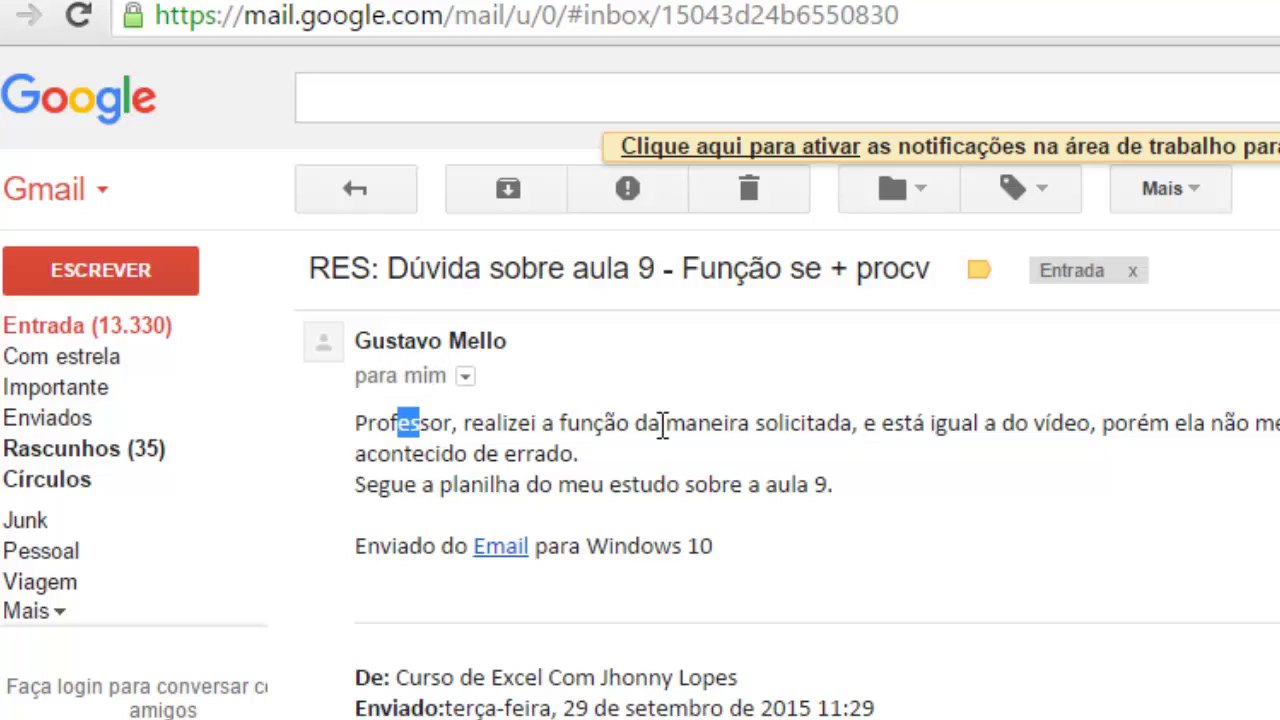
drag(790, 423, 806, 423)
drag(933, 423, 1064, 428)
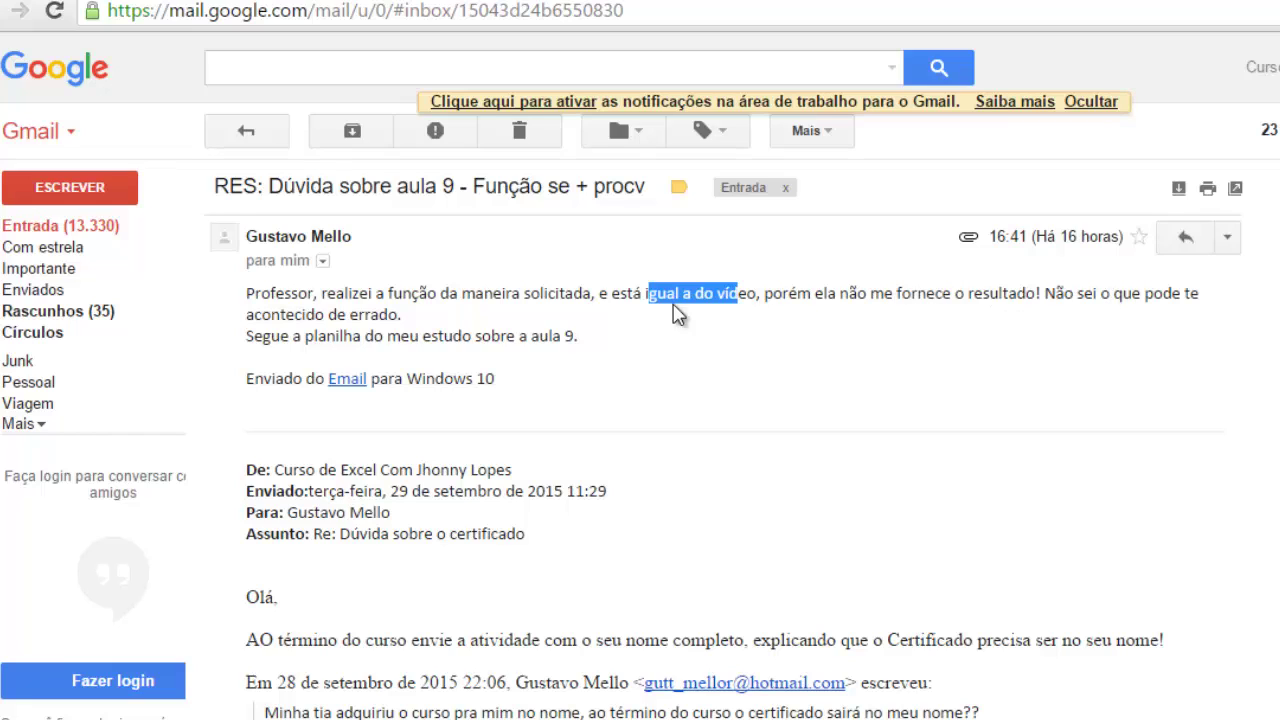
drag(329, 317, 341, 318)
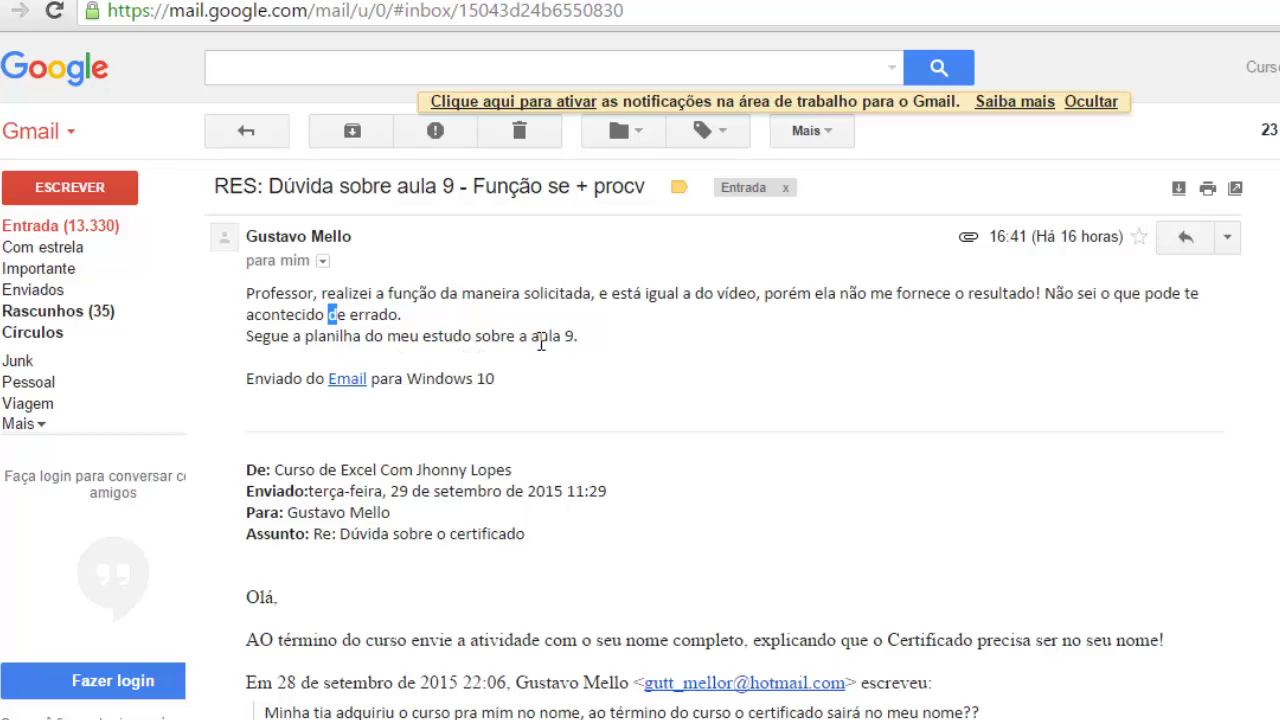
scroll(569, 343, down, 7)
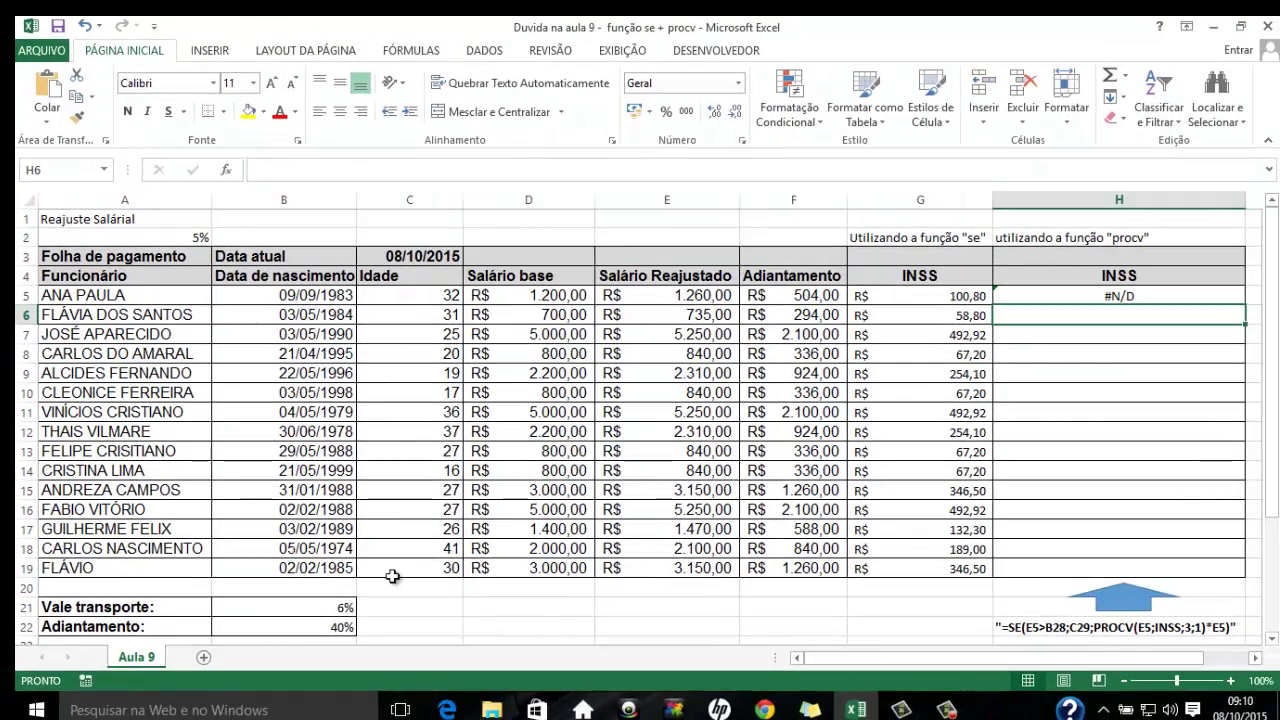
In the Excel workbook, examine the payroll sheet, the student's note under column H and the PROCV formula in H5.
scroll(390, 560, down, 4)
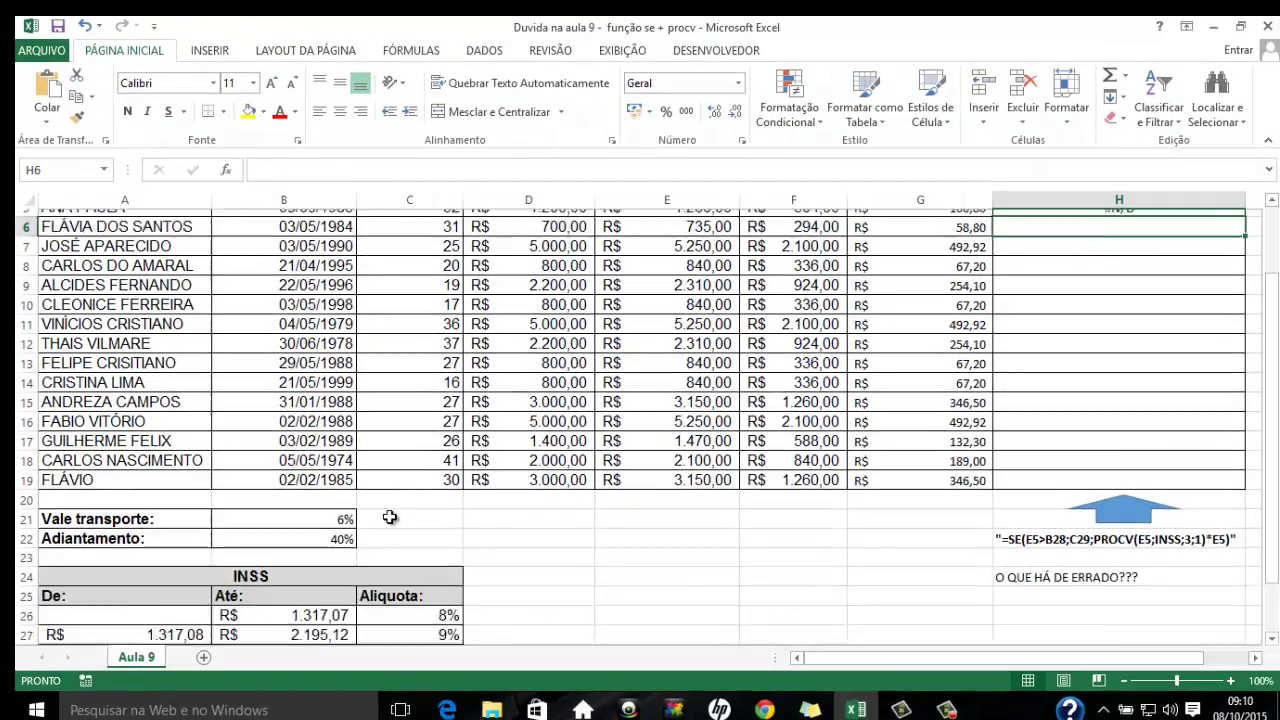
scroll(386, 512, up, 4)
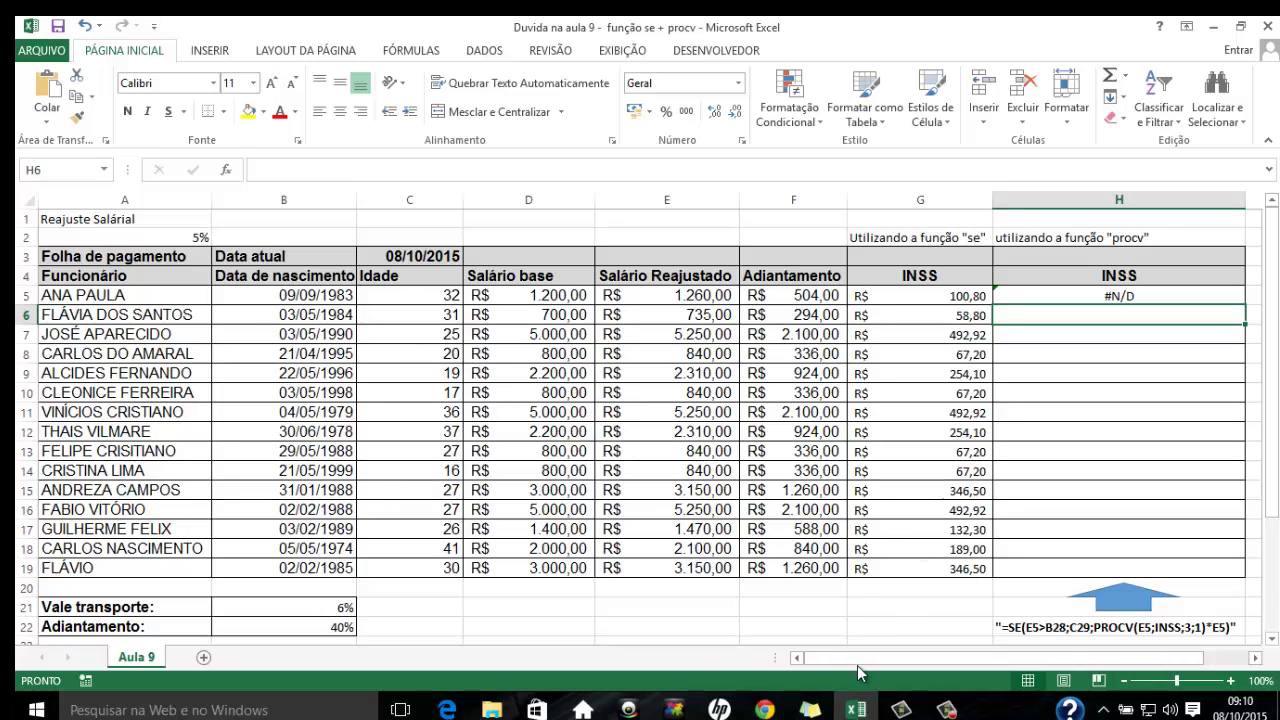
drag(876, 661, 966, 633)
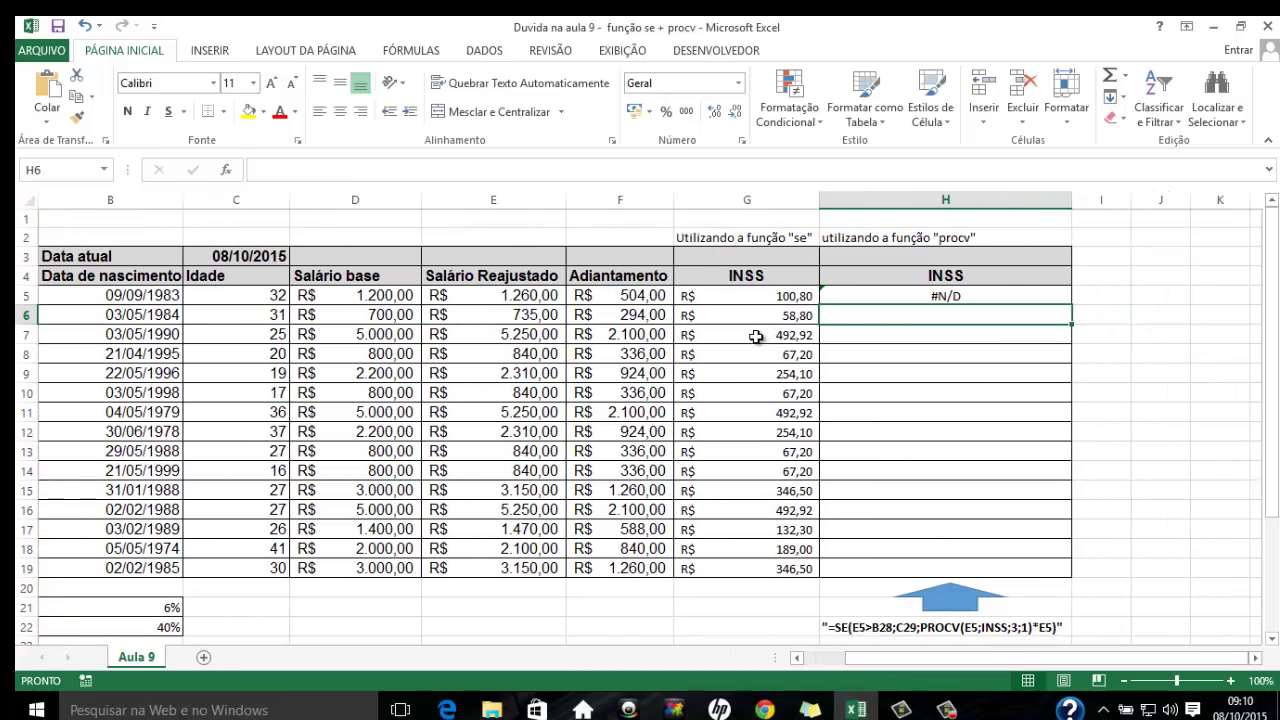
click(898, 296)
click(899, 315)
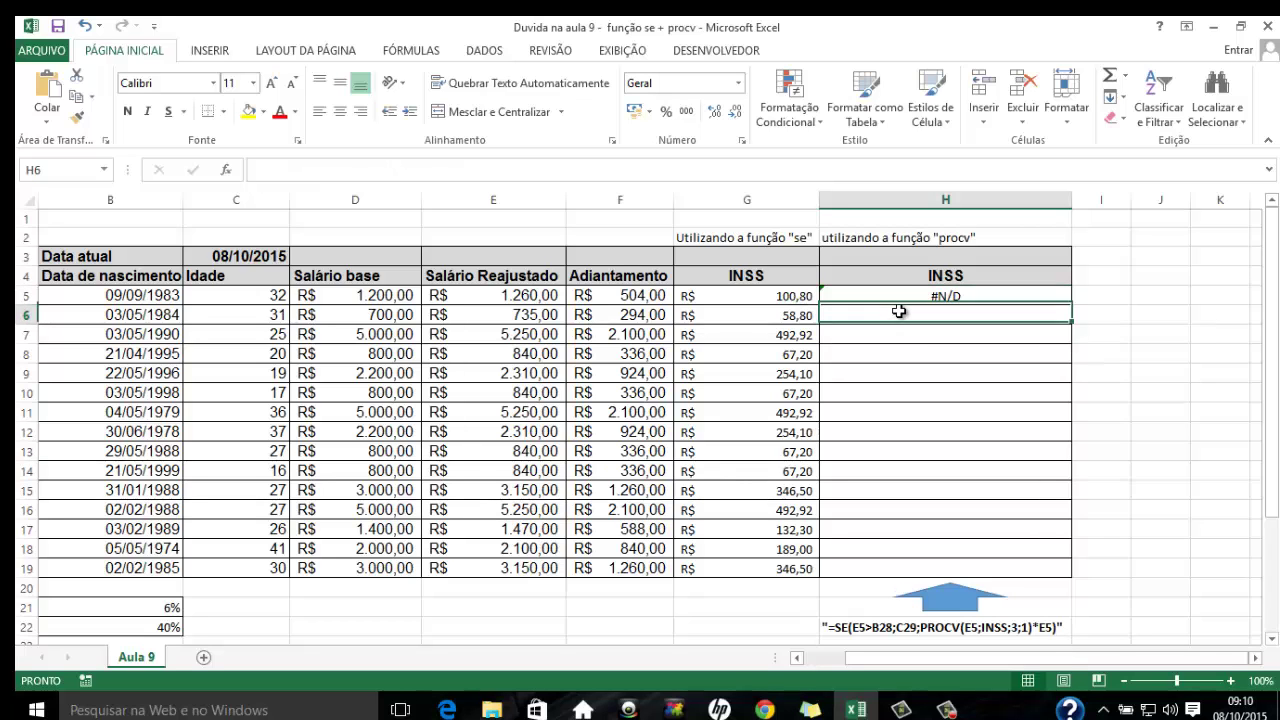
scroll(900, 346, down, 1)
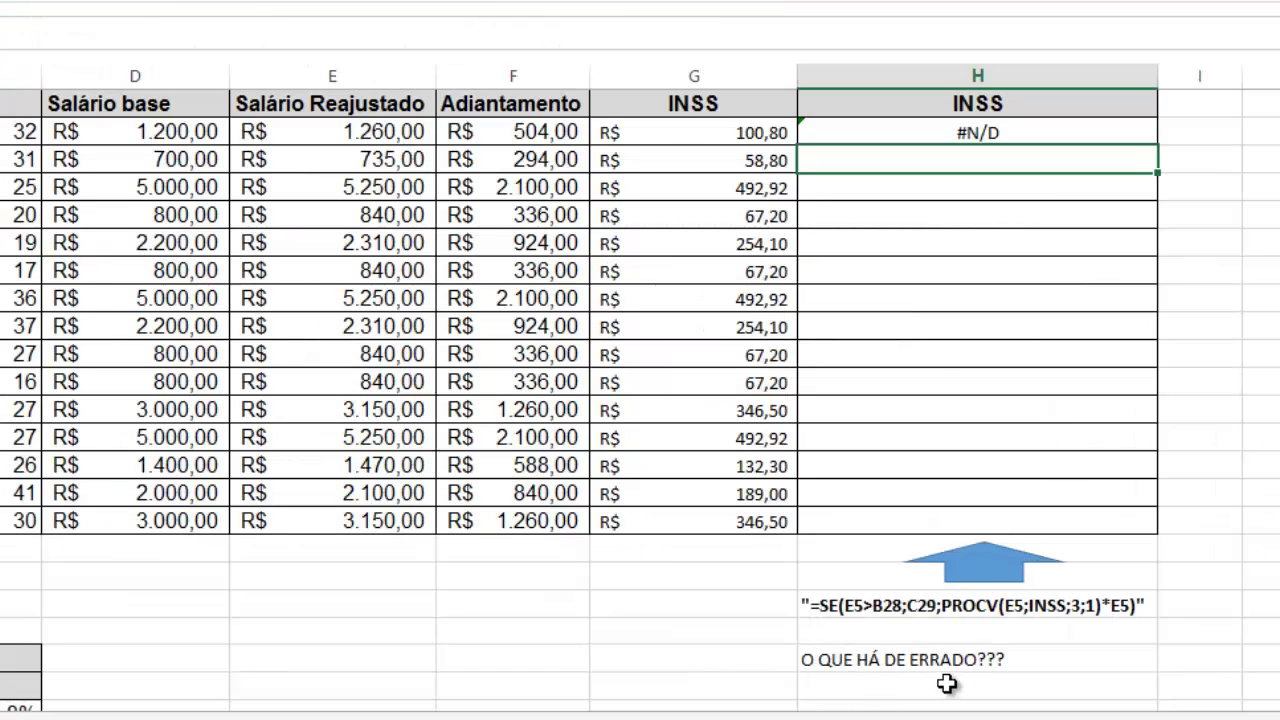
scroll(900, 286, up, 1)
click(931, 214)
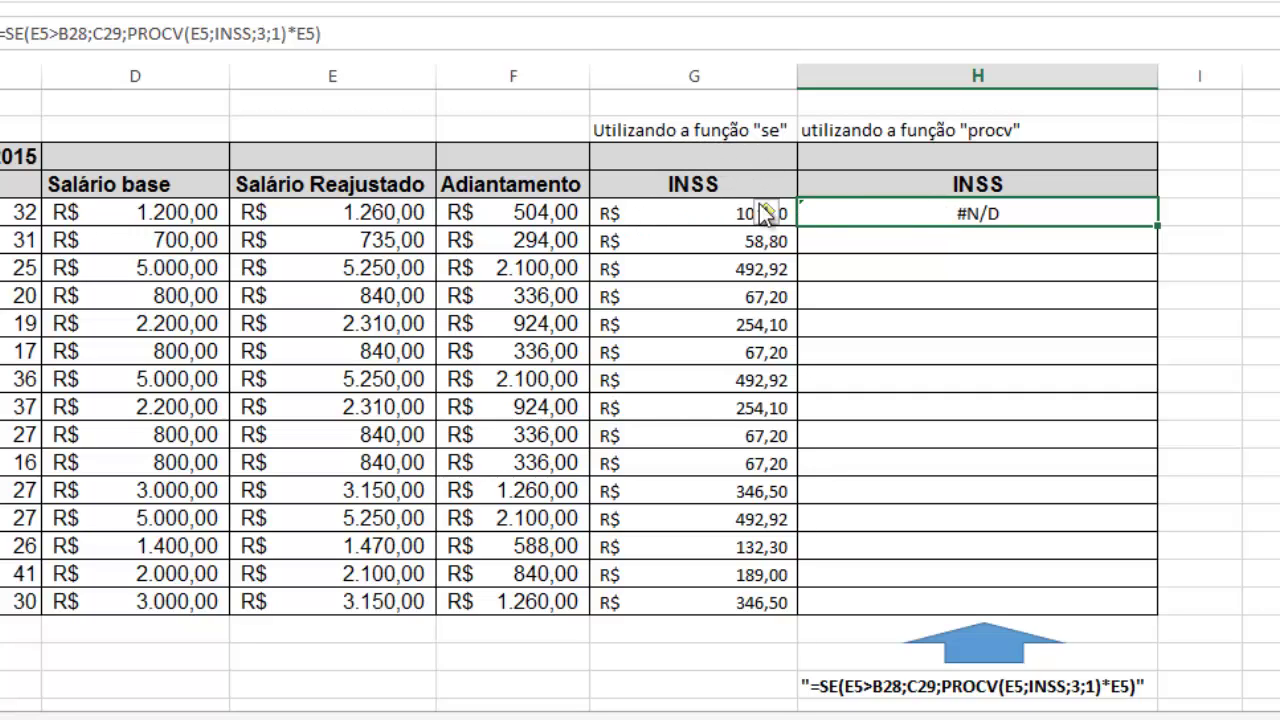
Examine the nested SE formulas in INSS column G alongside the adjusted salaries in column E.
click(705, 216)
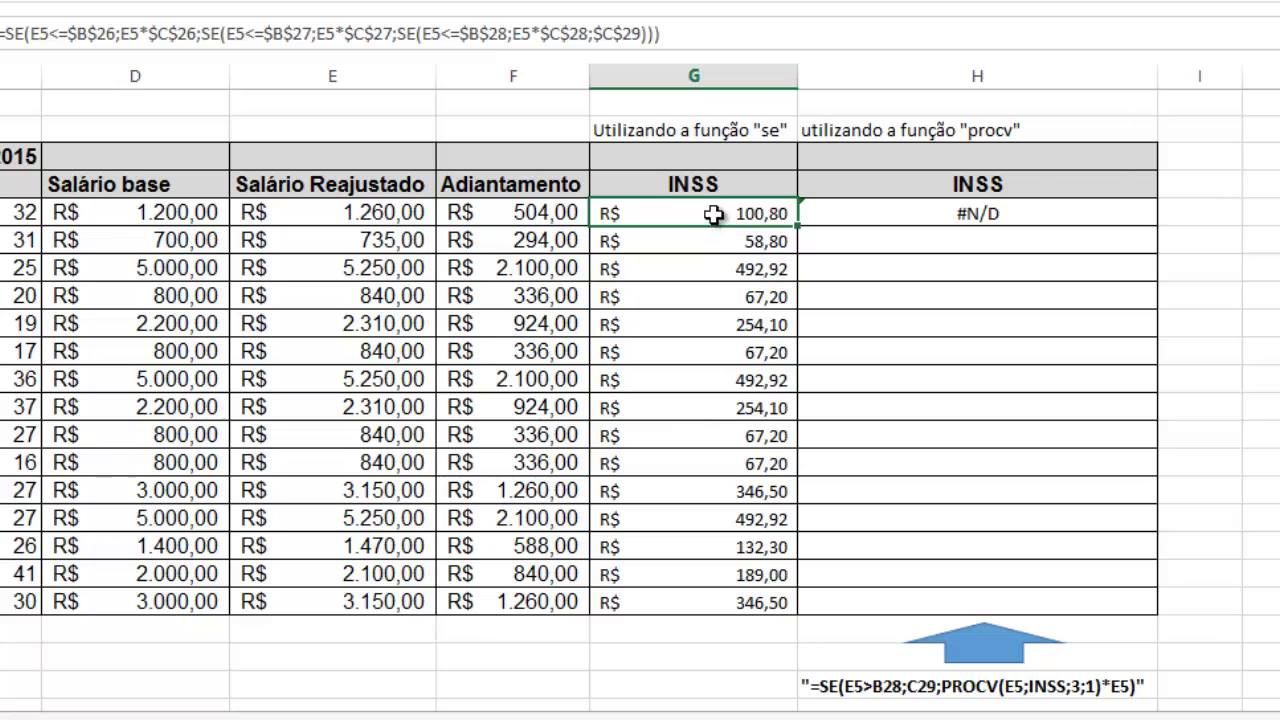
double_click(714, 214)
key(Escape)
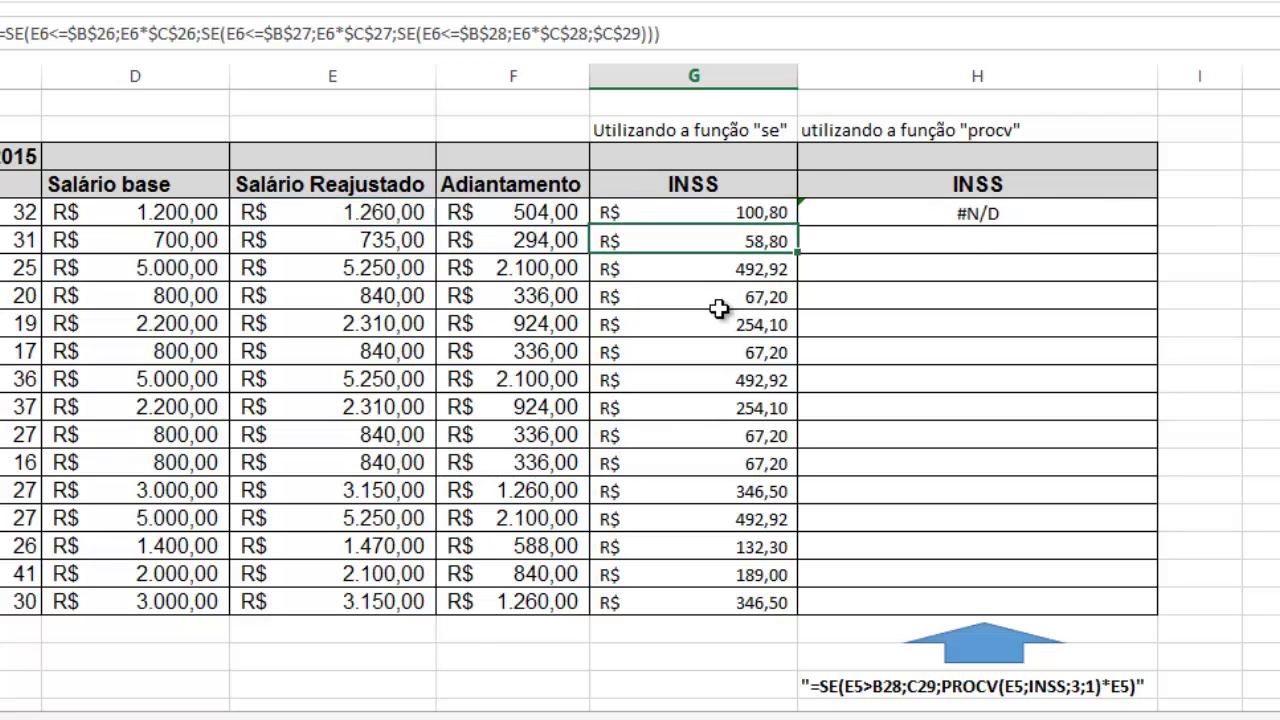
click(321, 207)
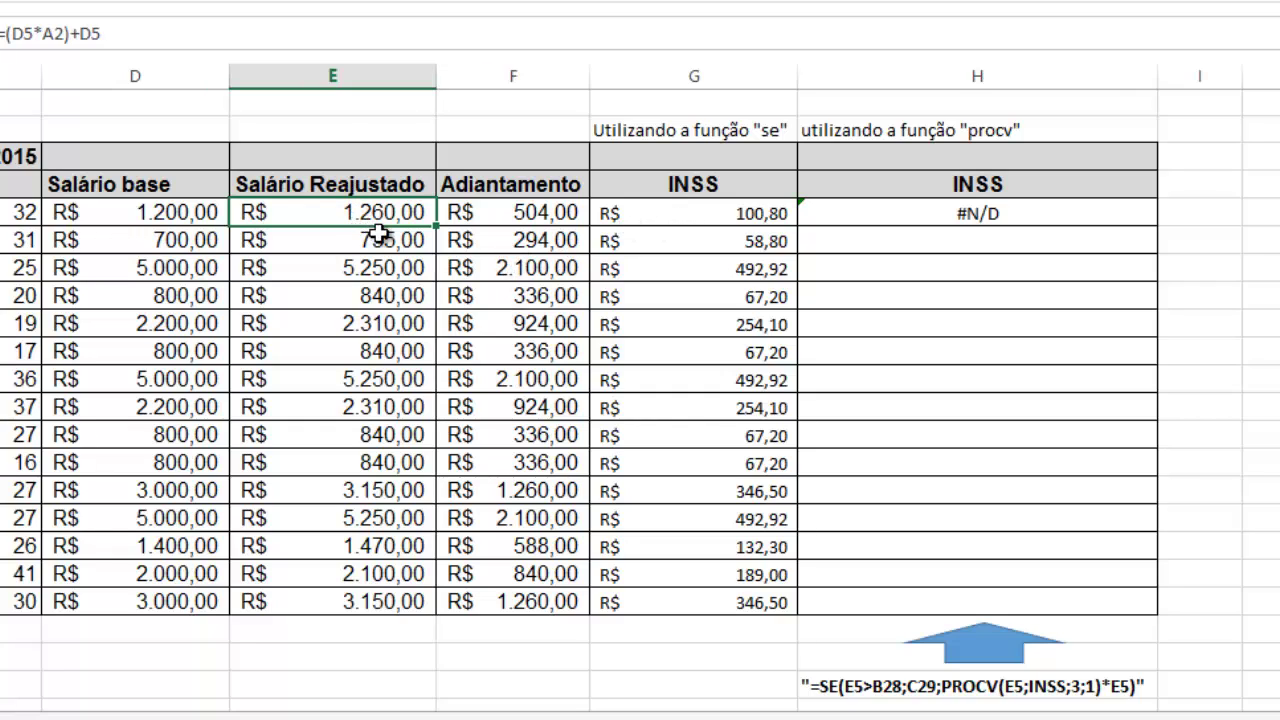
click(684, 215)
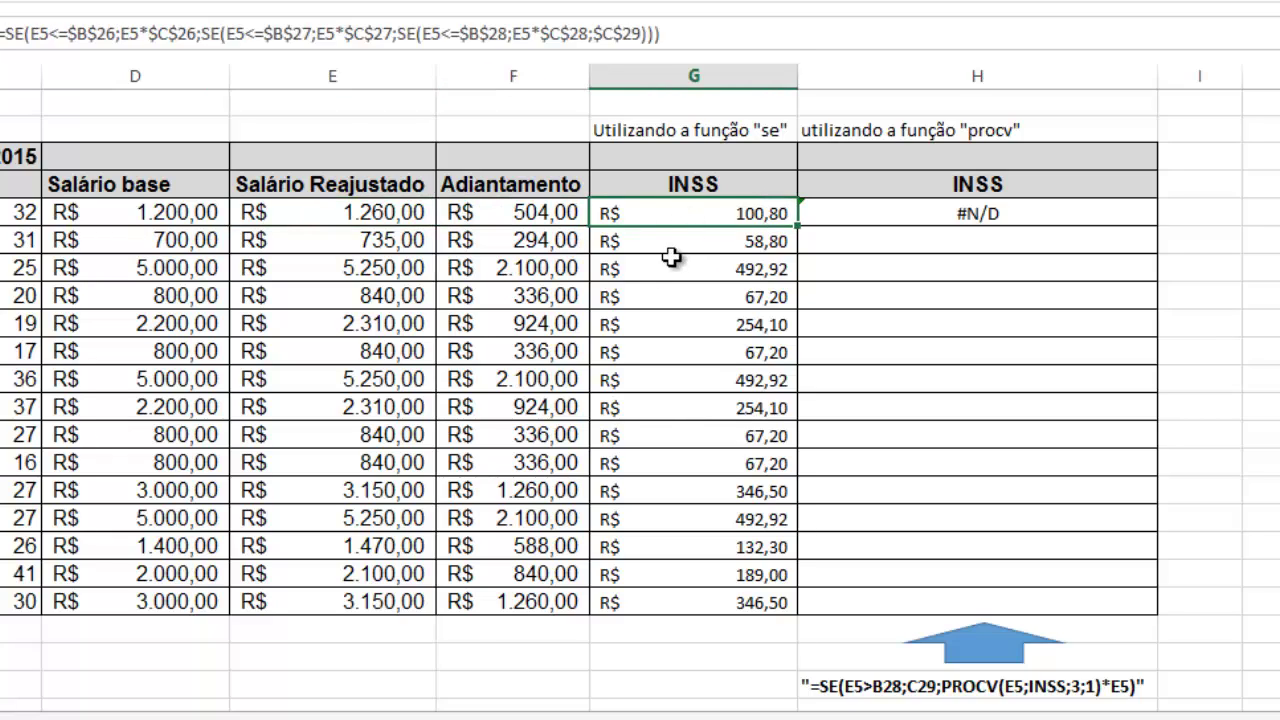
click(408, 248)
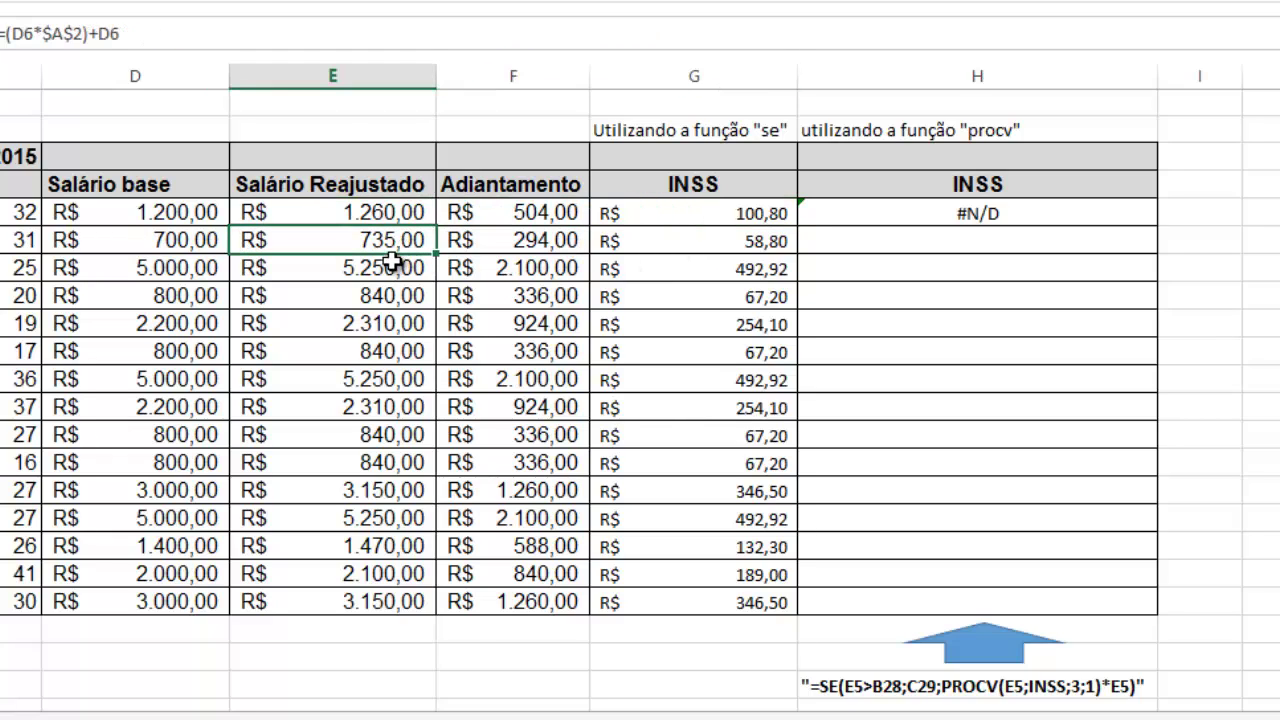
click(712, 243)
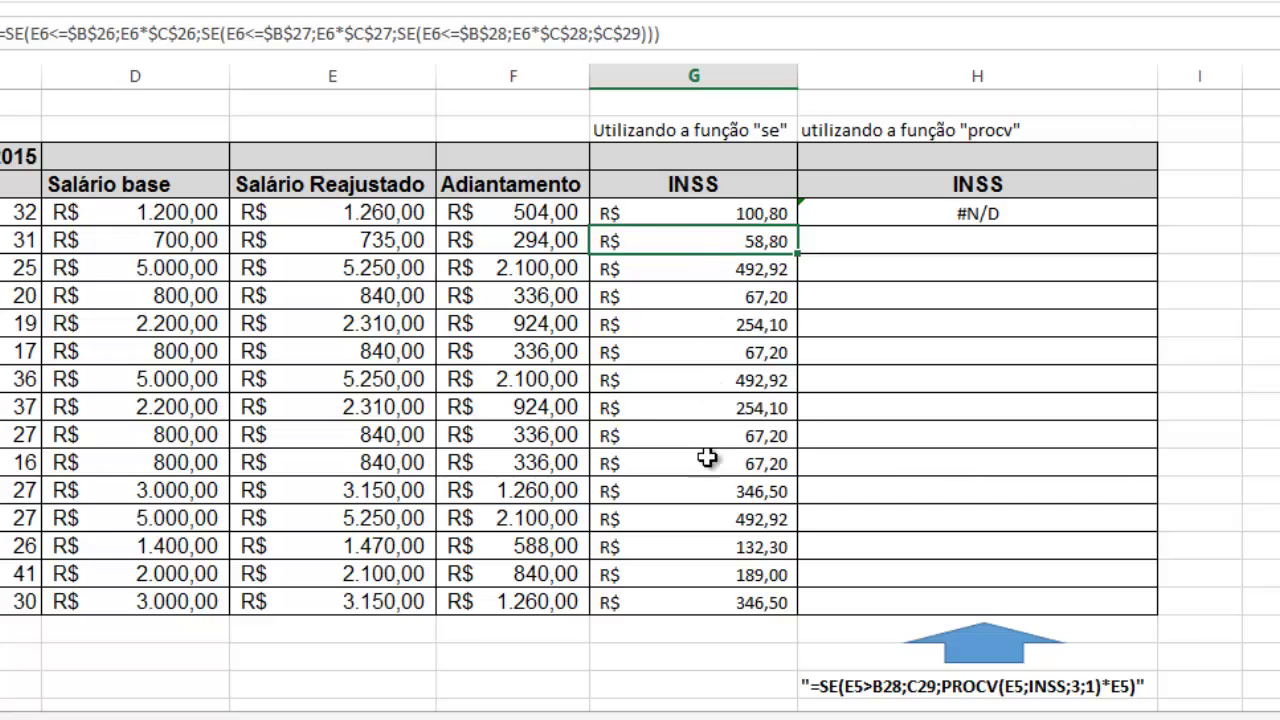
click(700, 320)
click(707, 410)
click(718, 546)
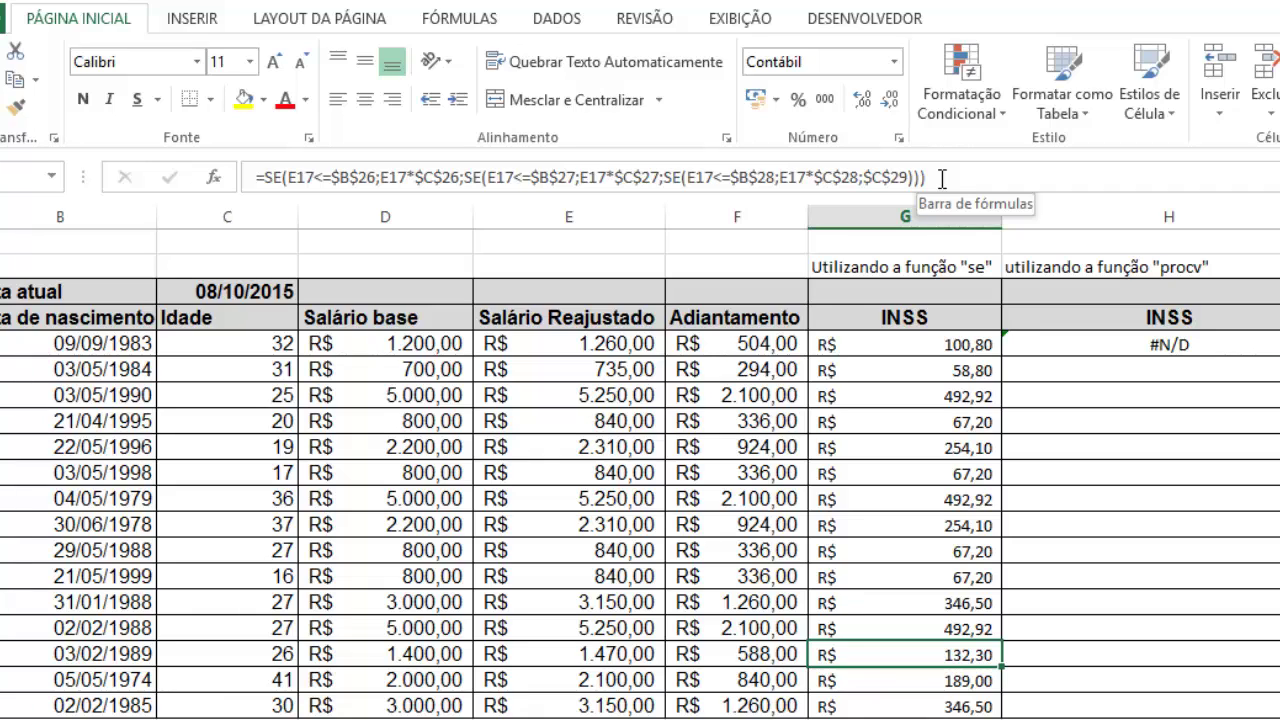
Compare the PROCV formula in H5 with the SE formula in G5, and clear cell H5.
click(1078, 341)
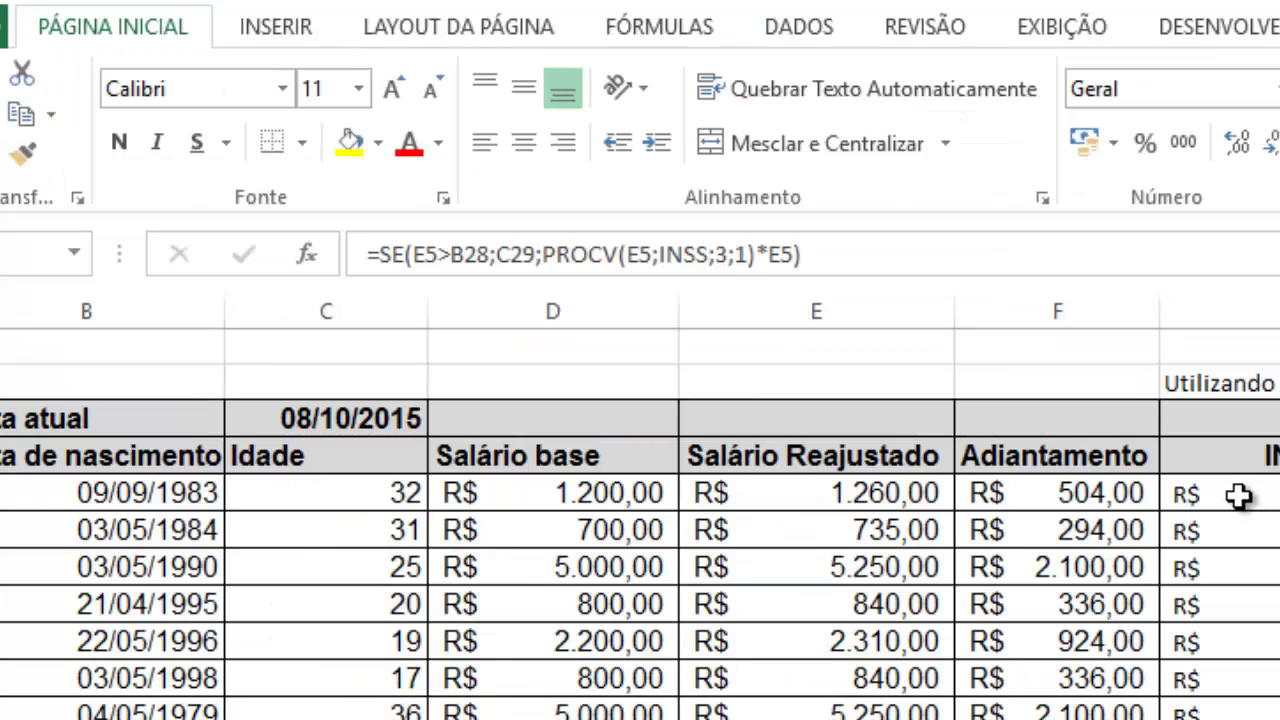
click(861, 343)
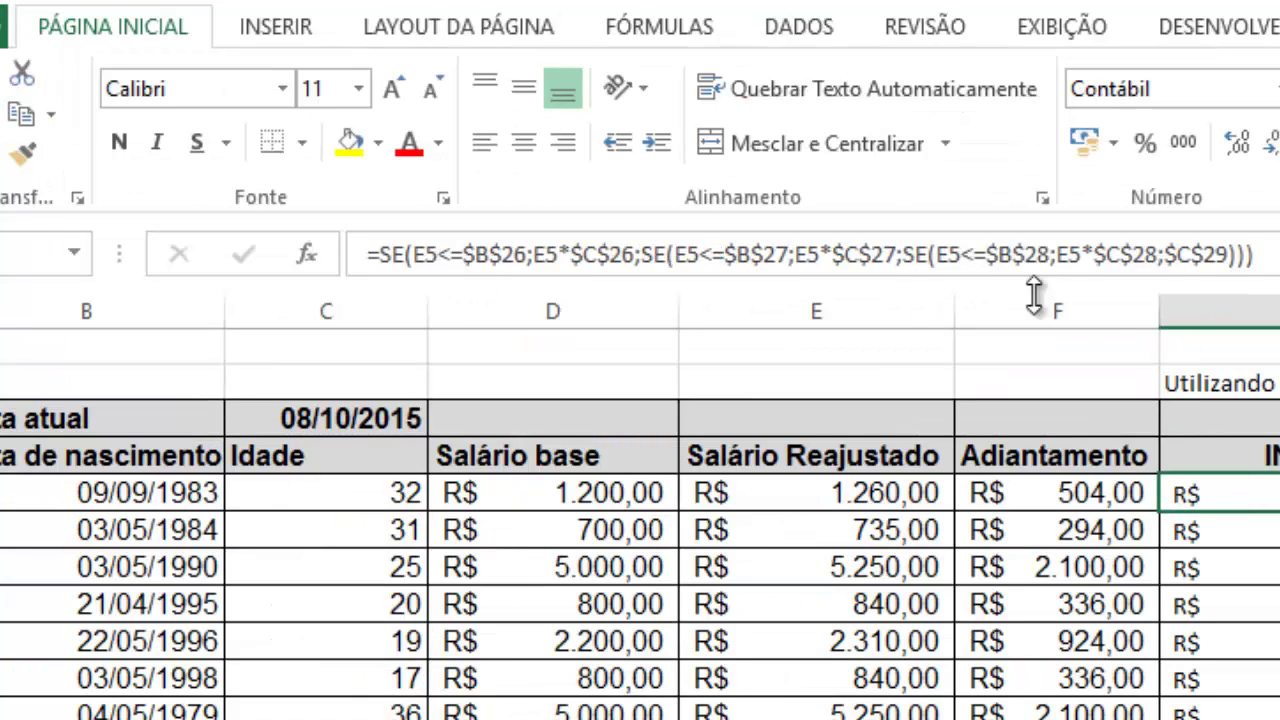
key(Right)
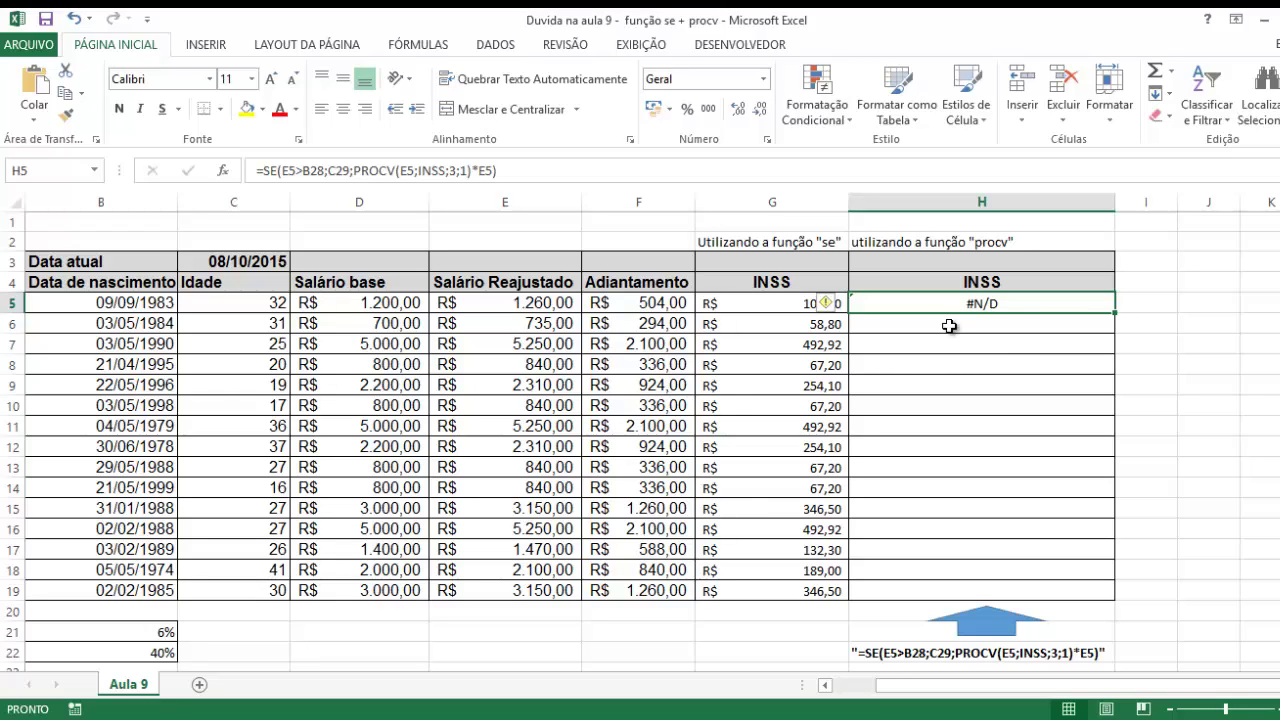
key(Delete)
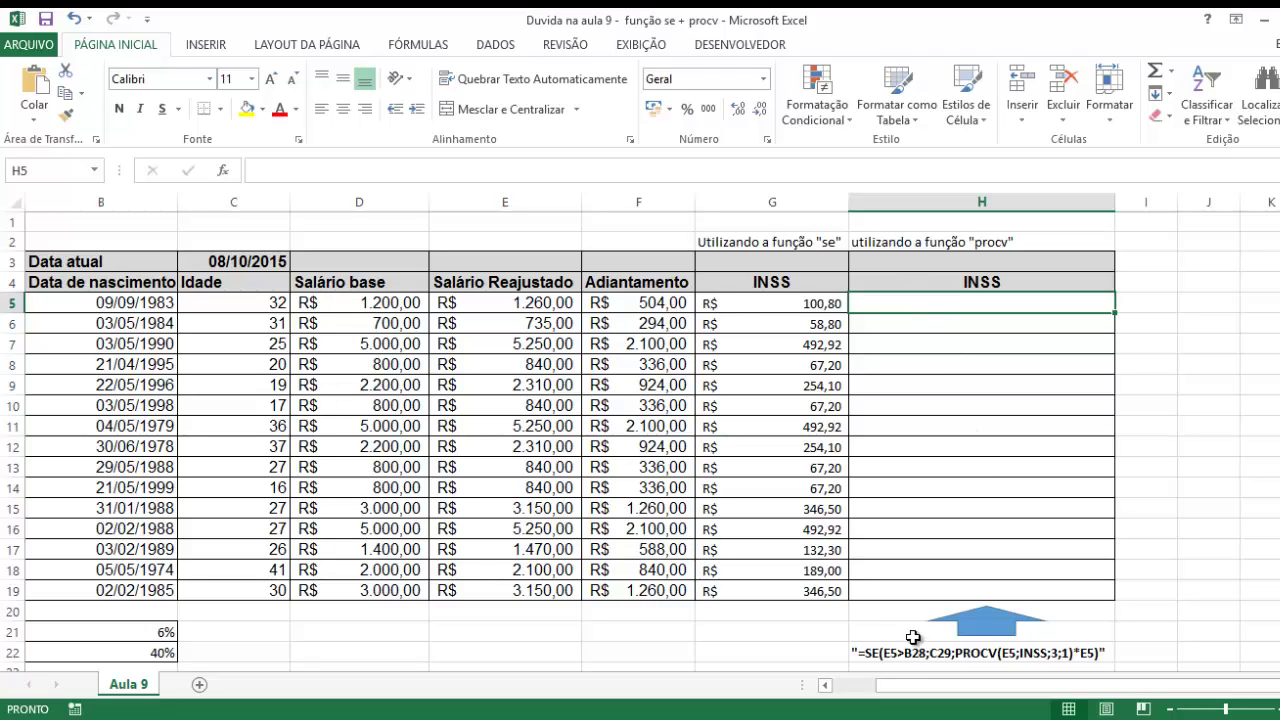
Examine the INSS bracket table in A24:C29, including its salary limits, rates and the Teto Máximo amount.
drag(900, 688, 838, 688)
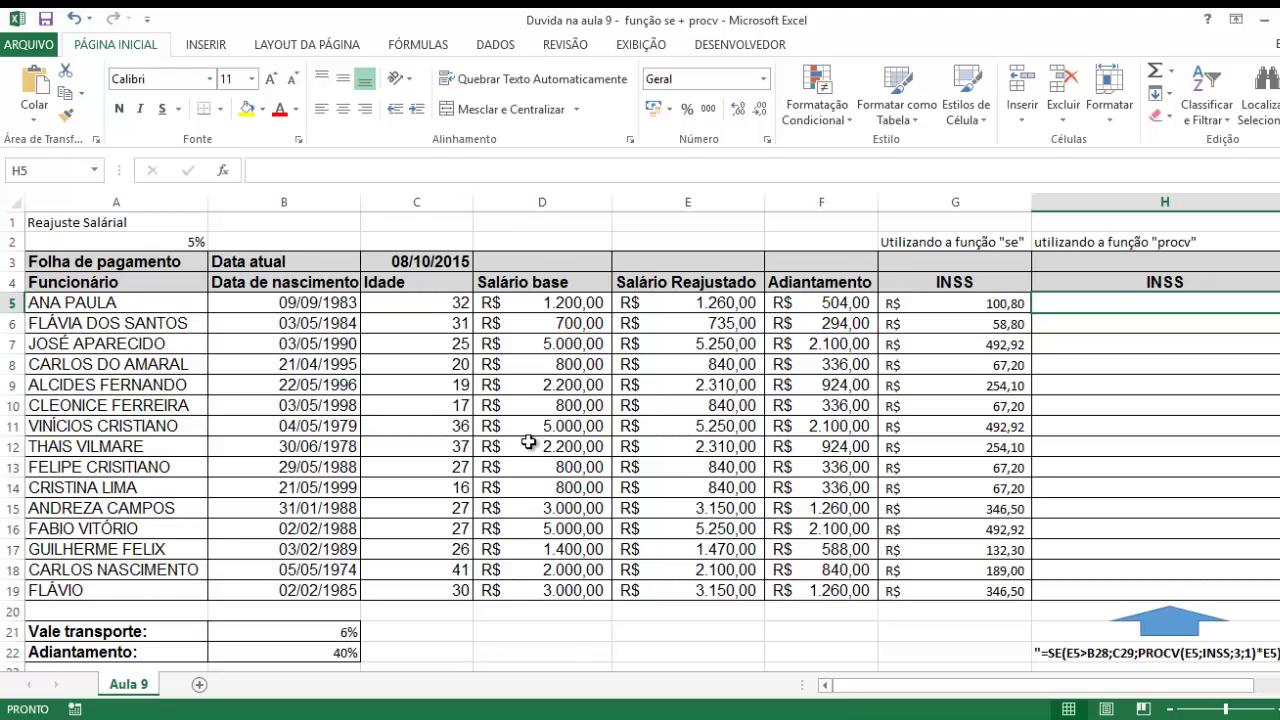
scroll(520, 460, down, 3)
drag(131, 507, 210, 614)
drag(900, 688, 833, 688)
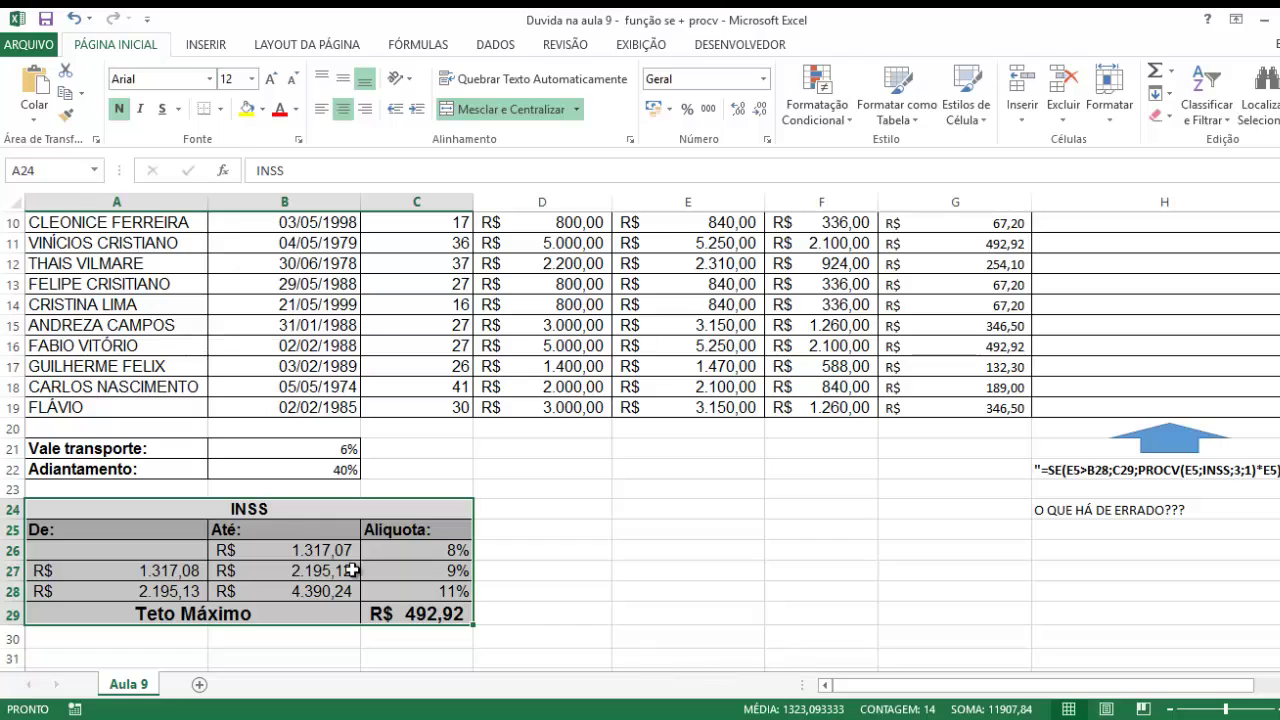
click(281, 523)
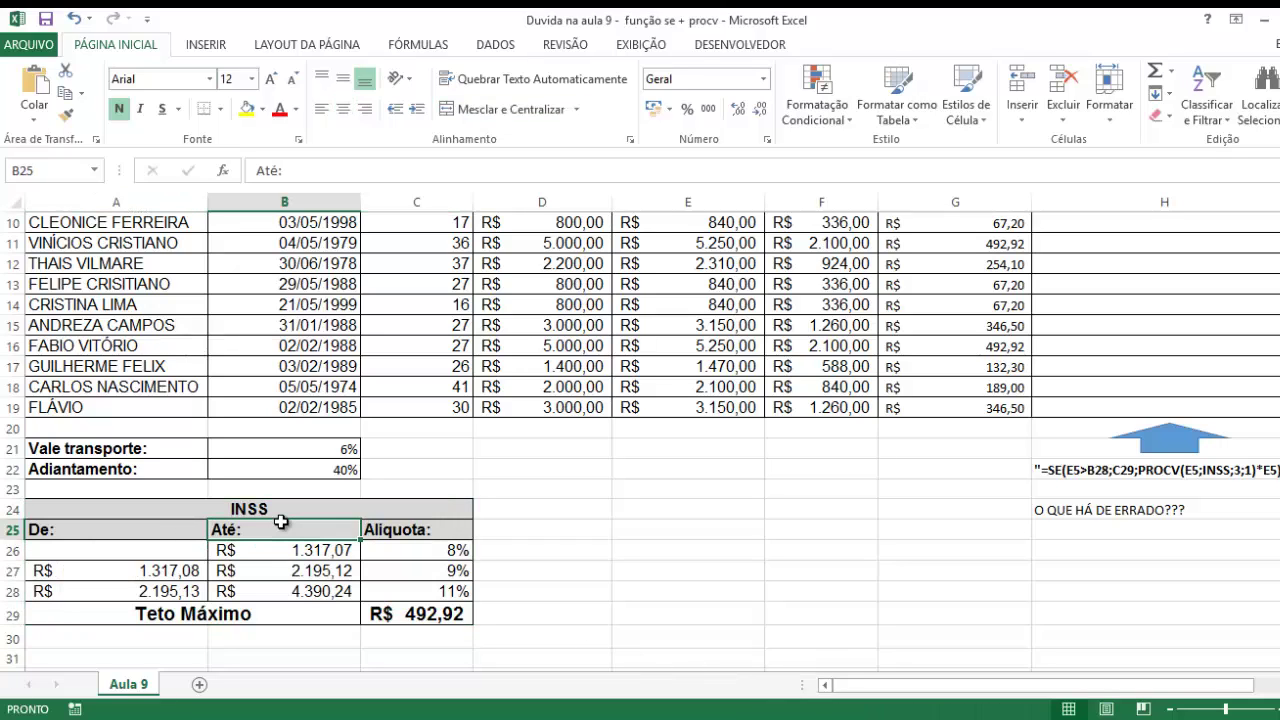
click(259, 508)
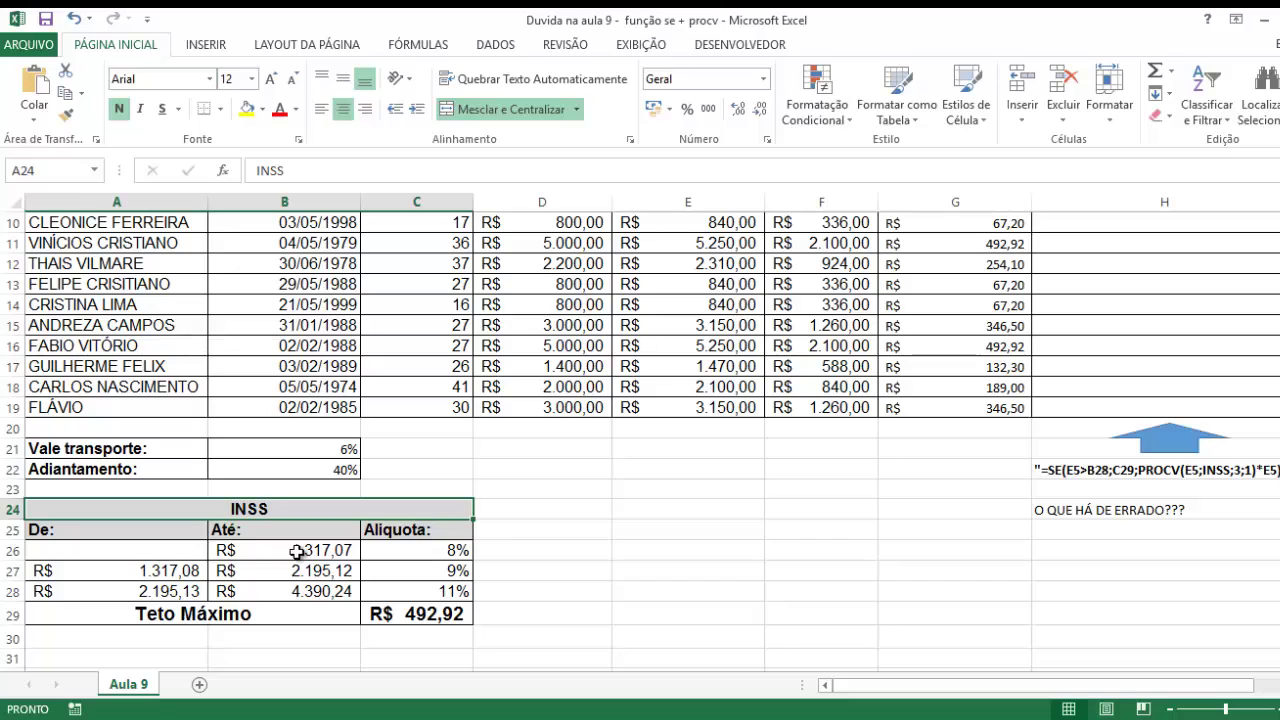
click(435, 549)
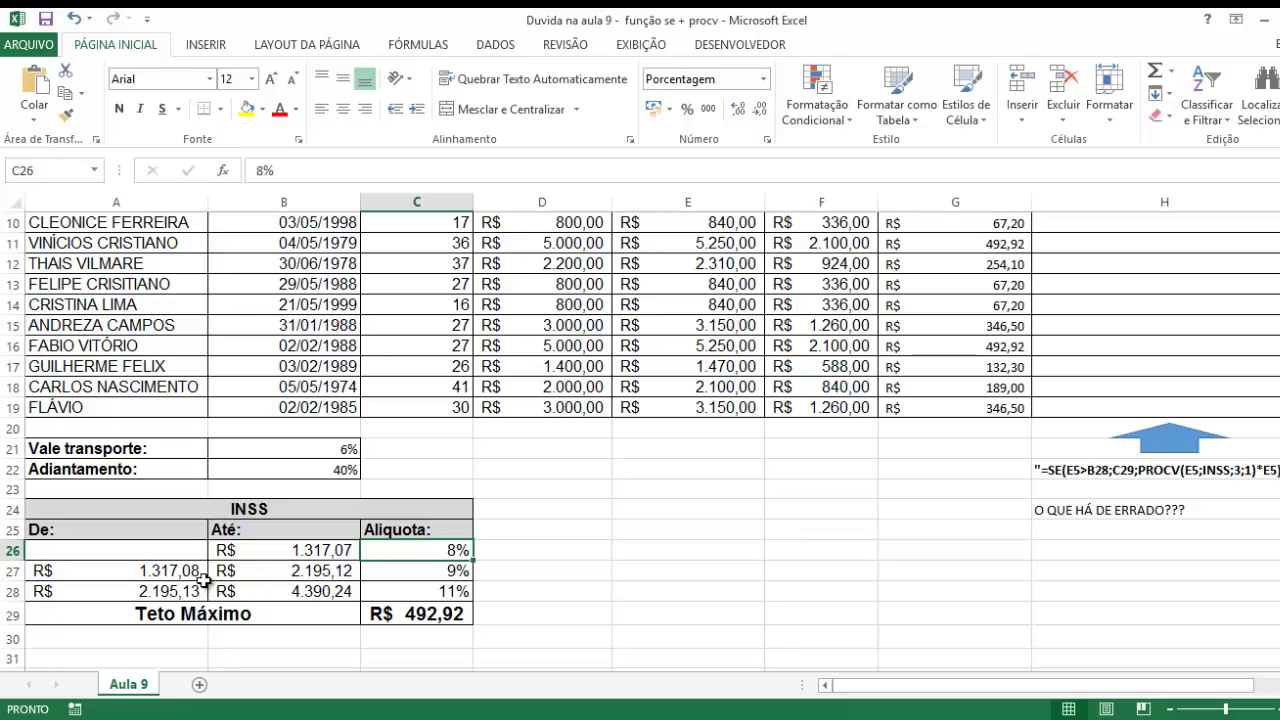
click(265, 576)
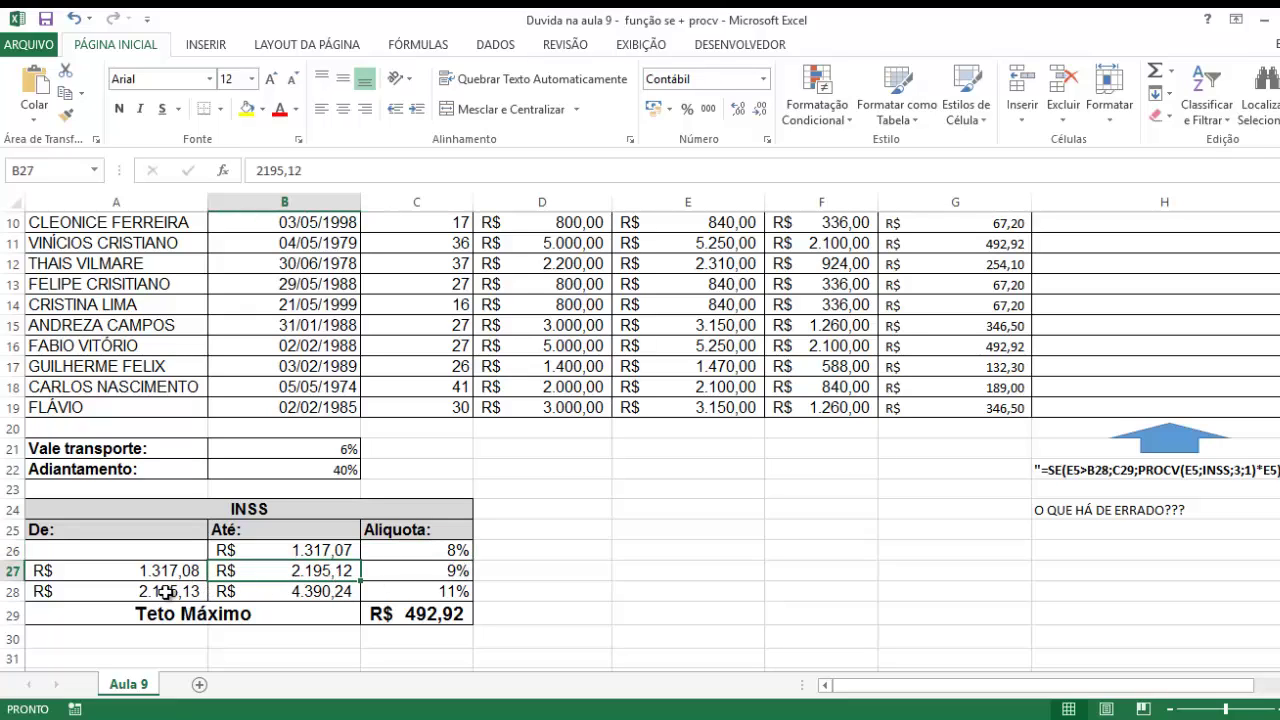
click(244, 592)
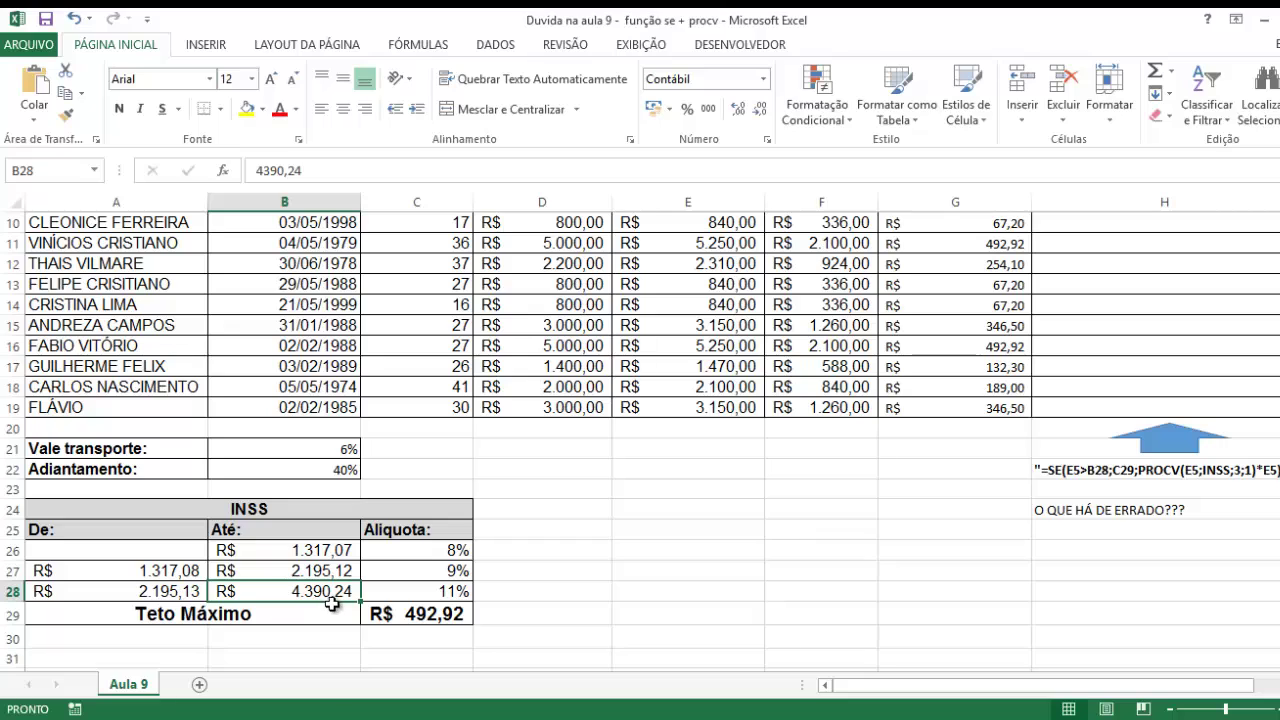
click(422, 616)
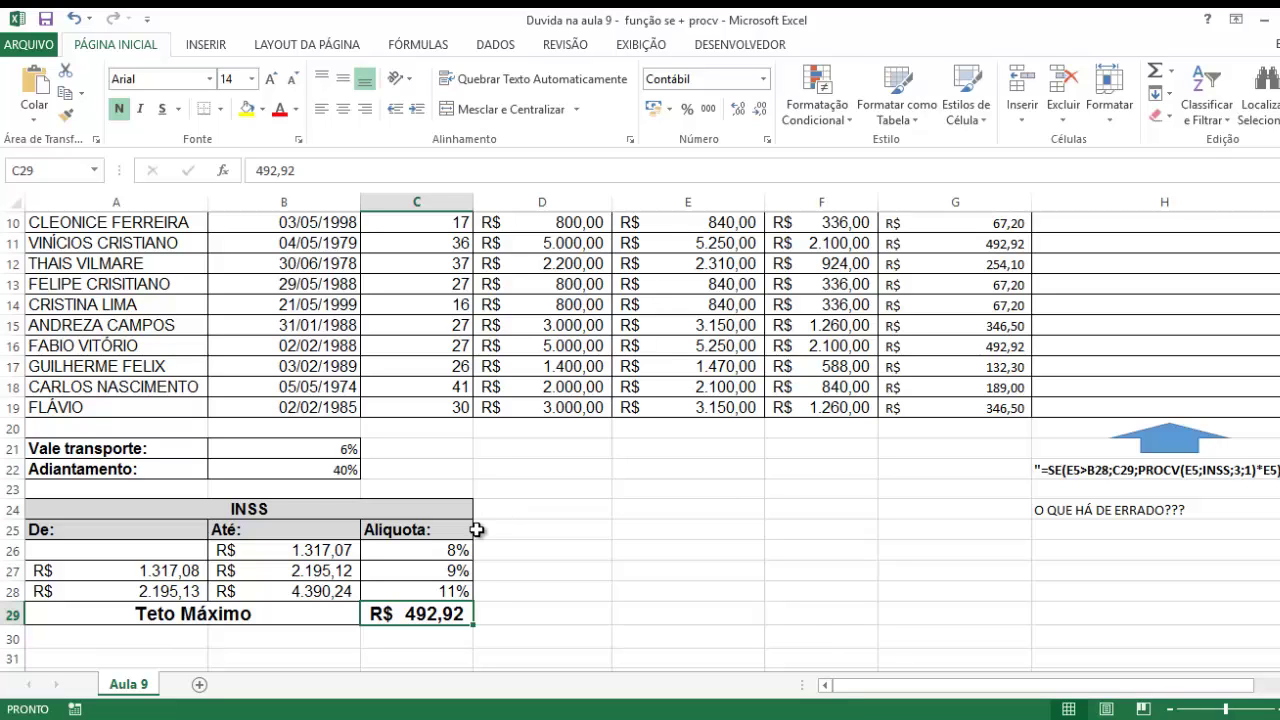
Enter a manual INSS calculation in H5 that multiplies adjusted salary E5 by the 8% rate in C26.
scroll(490, 529, up, 3)
click(1148, 304)
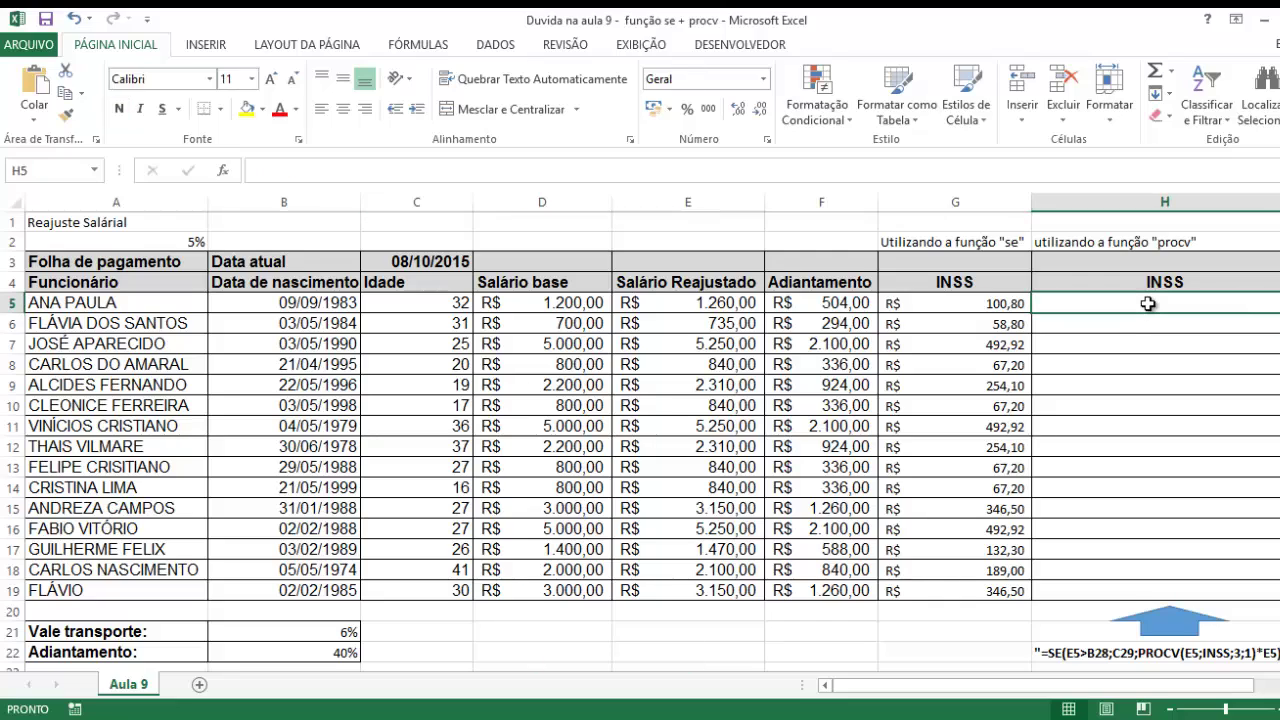
text(=)
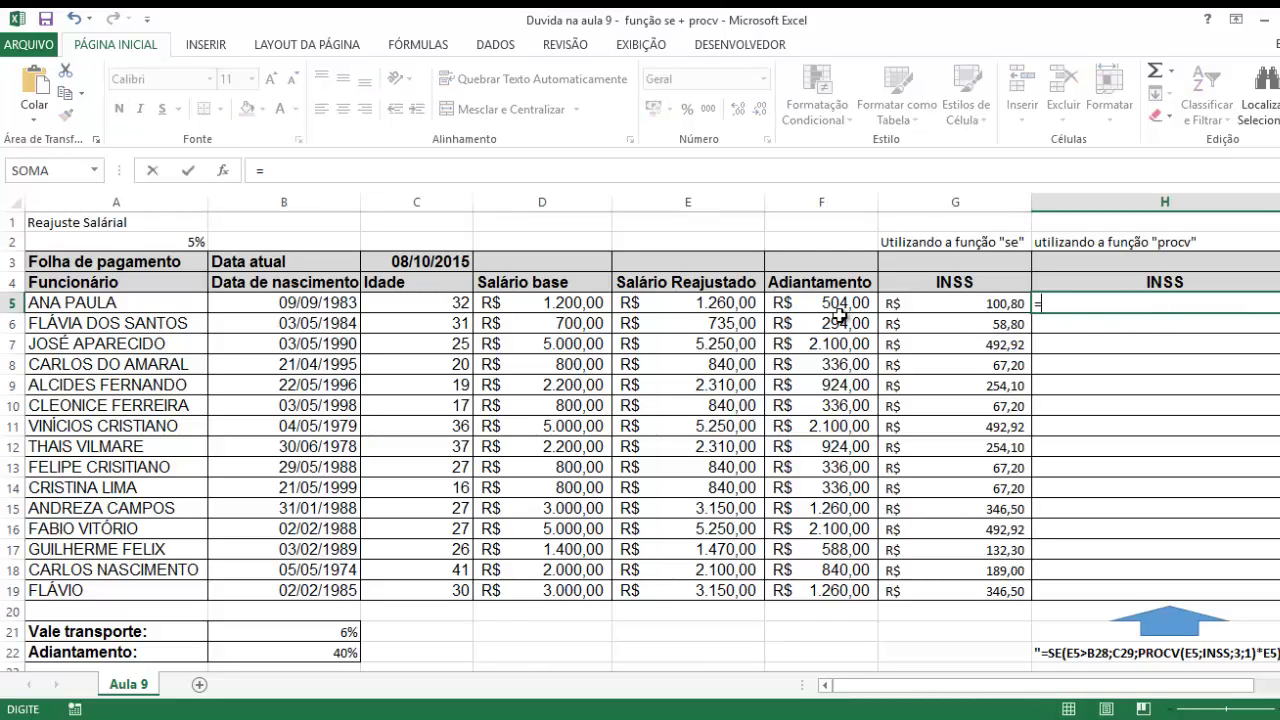
click(710, 302)
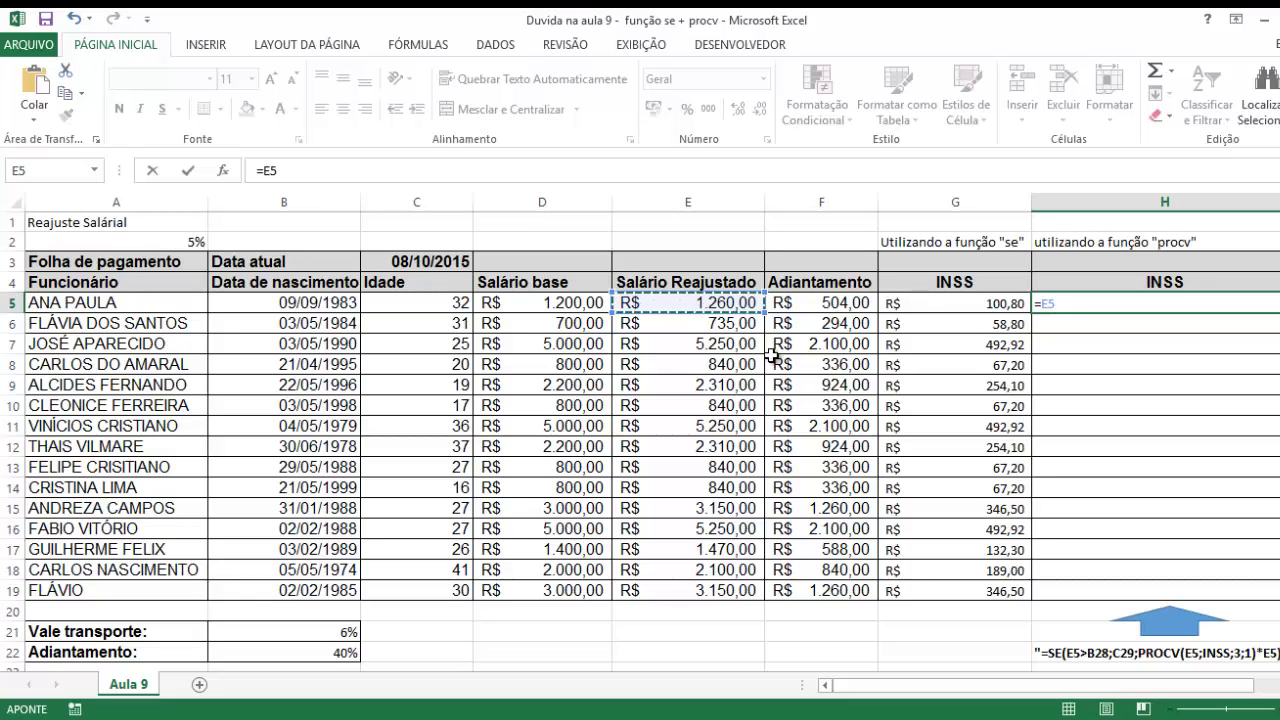
scroll(684, 376, down, 4)
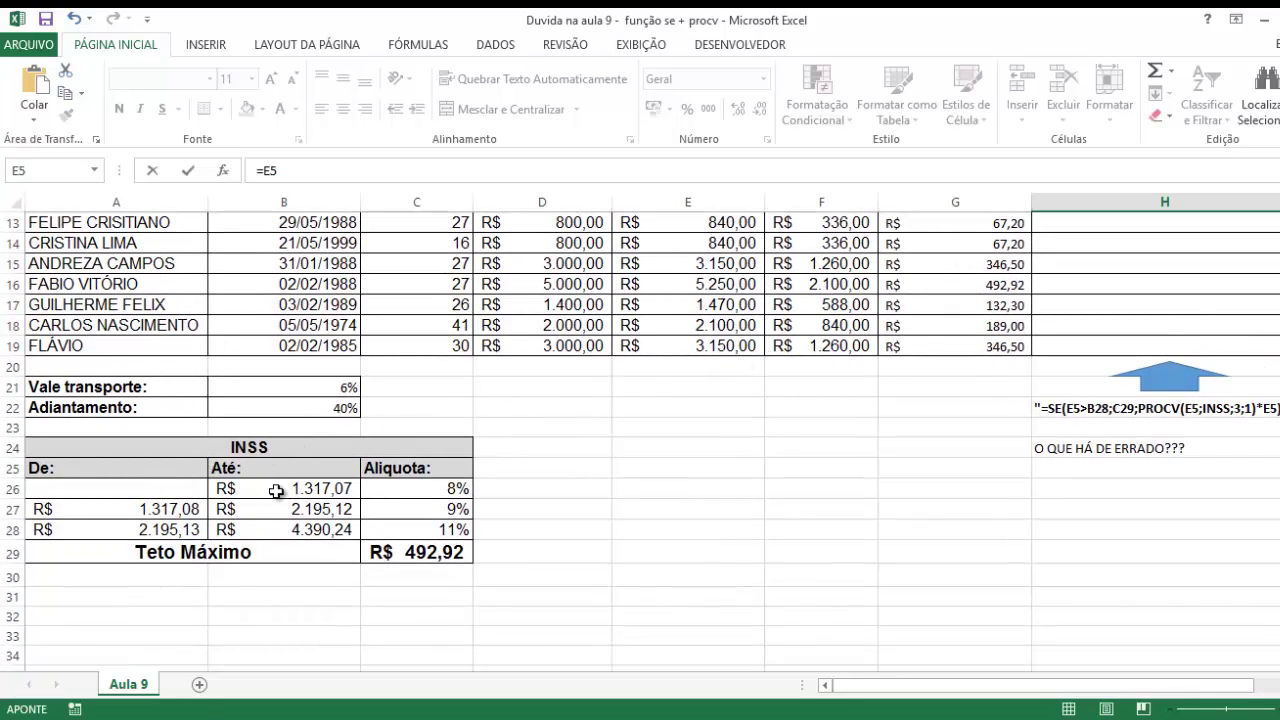
scroll(554, 479, up, 4)
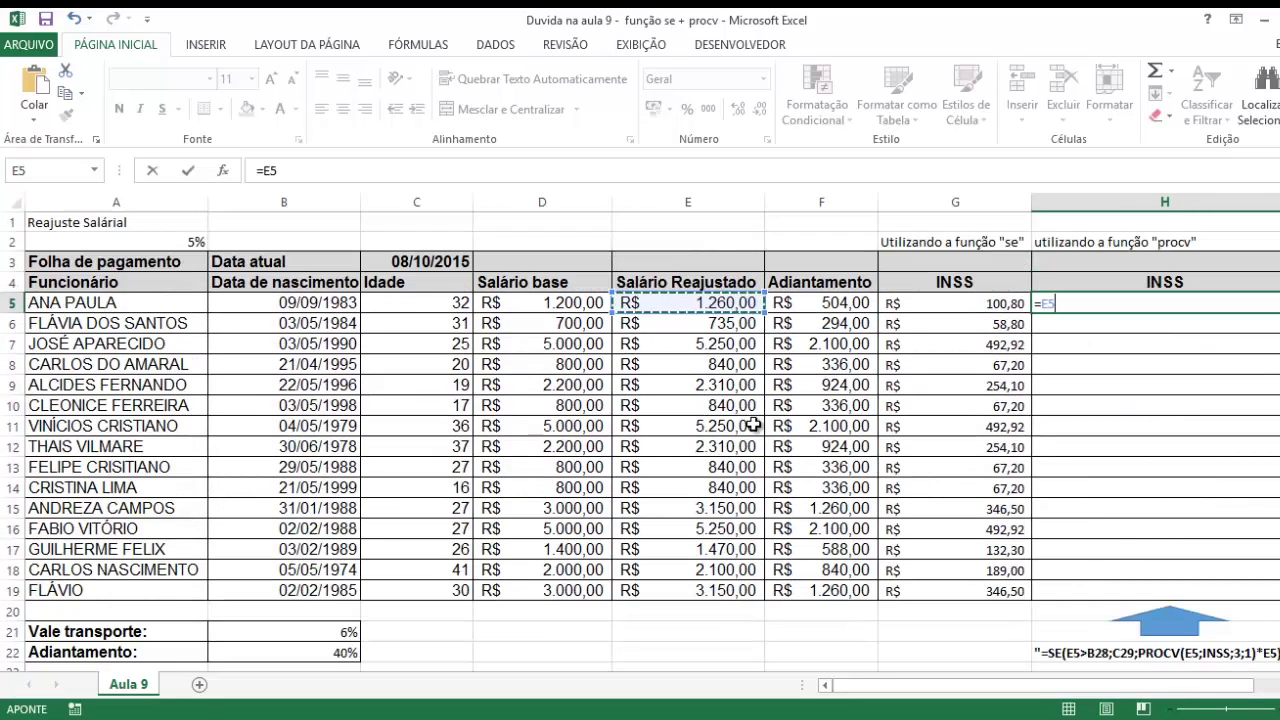
scroll(532, 558, down, 1)
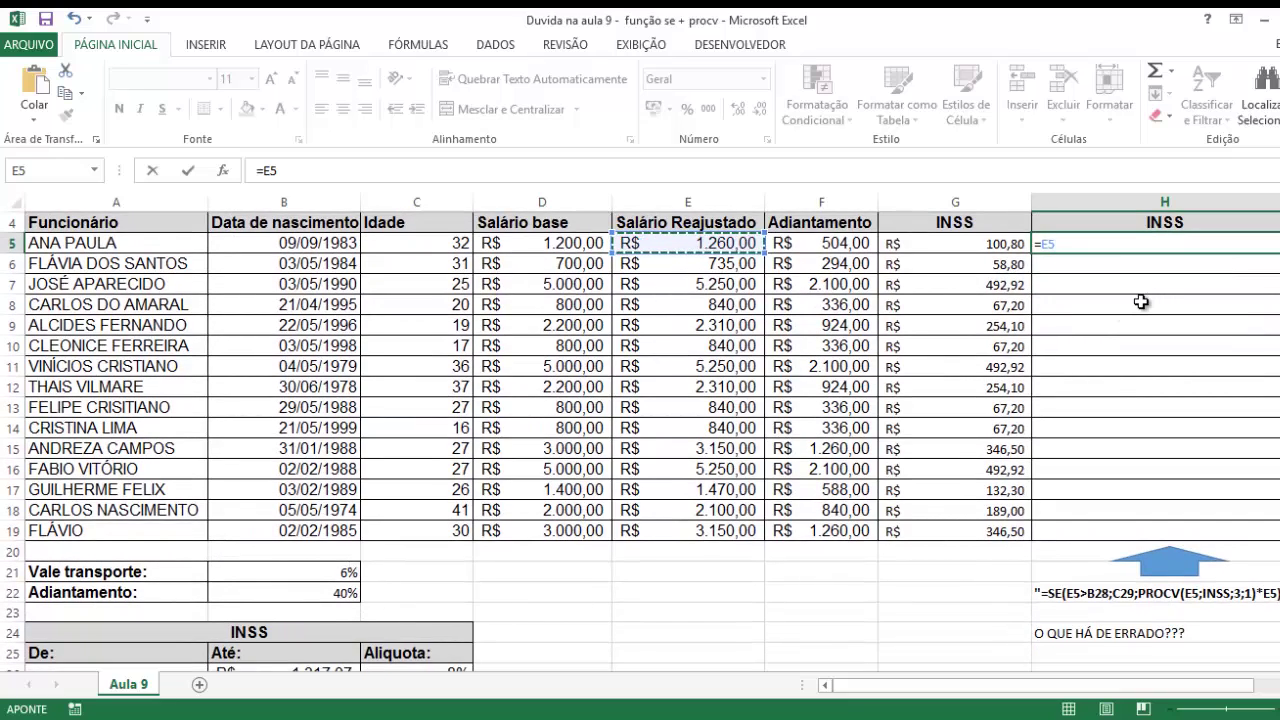
text(*)
scroll(963, 357, down, 2)
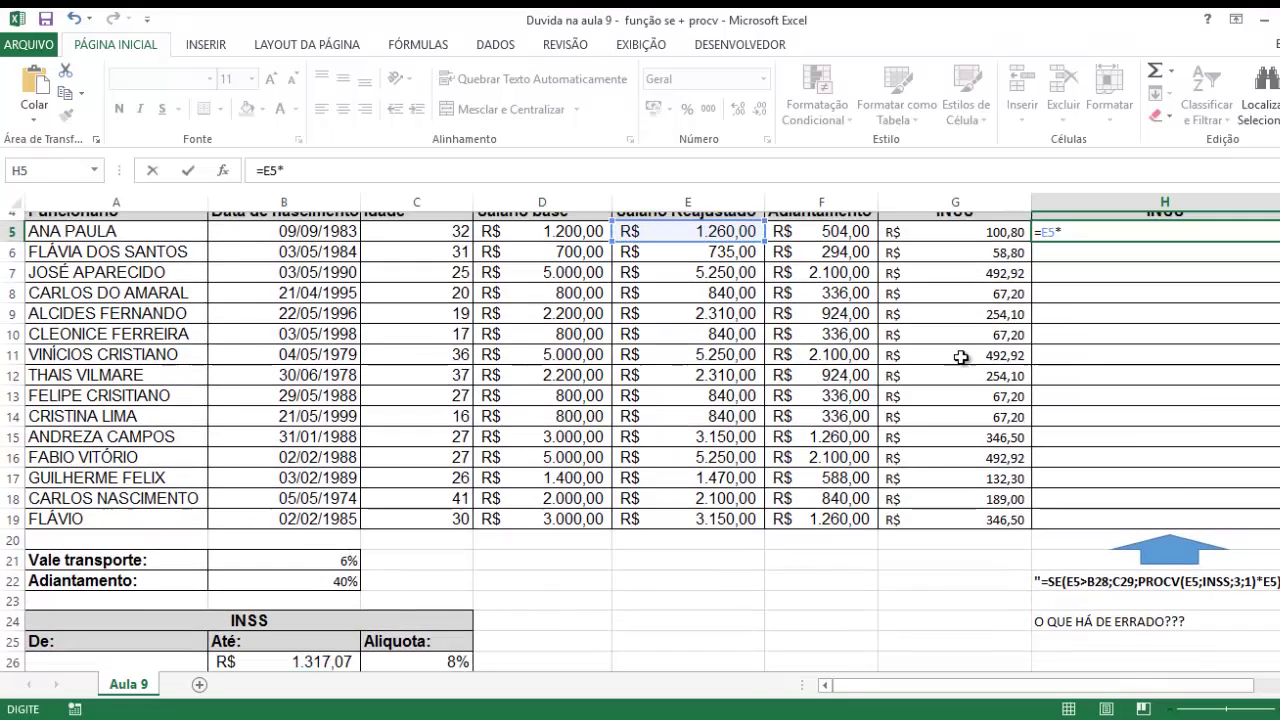
click(410, 548)
key(Return)
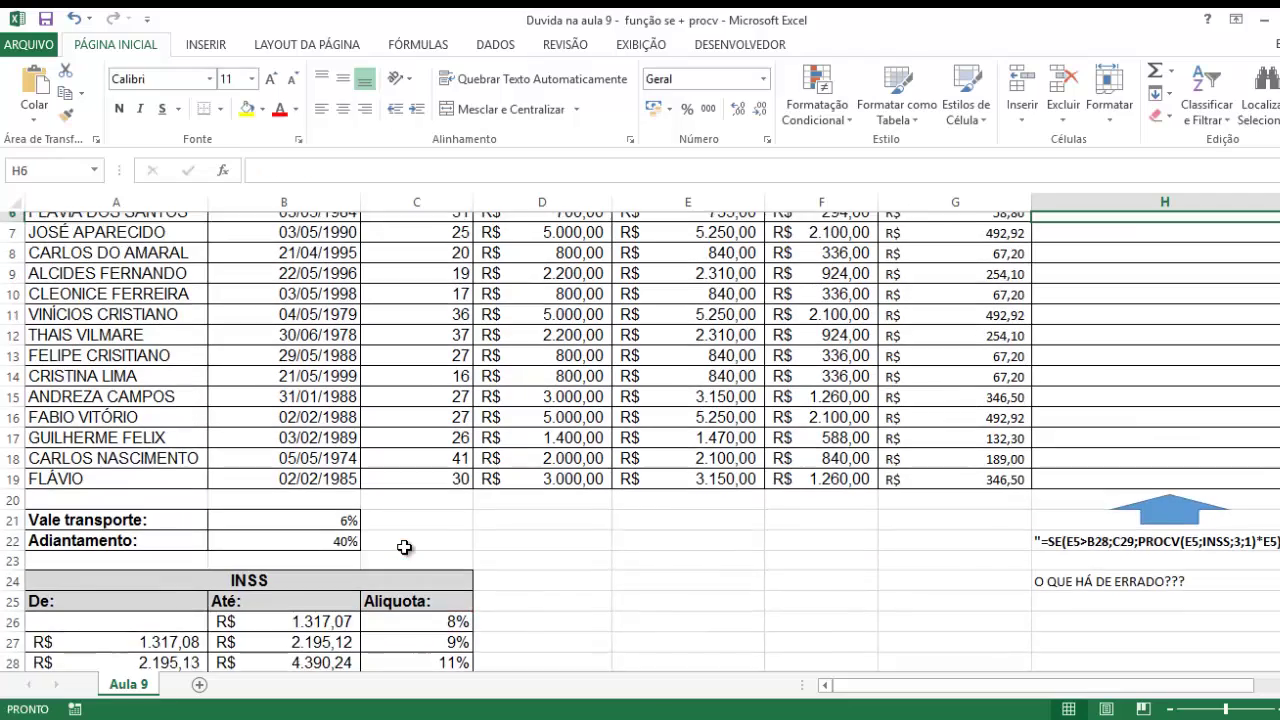
Compare the product formula in H5 with the nested SE formula in G5.
scroll(478, 577, up, 2)
click(1141, 303)
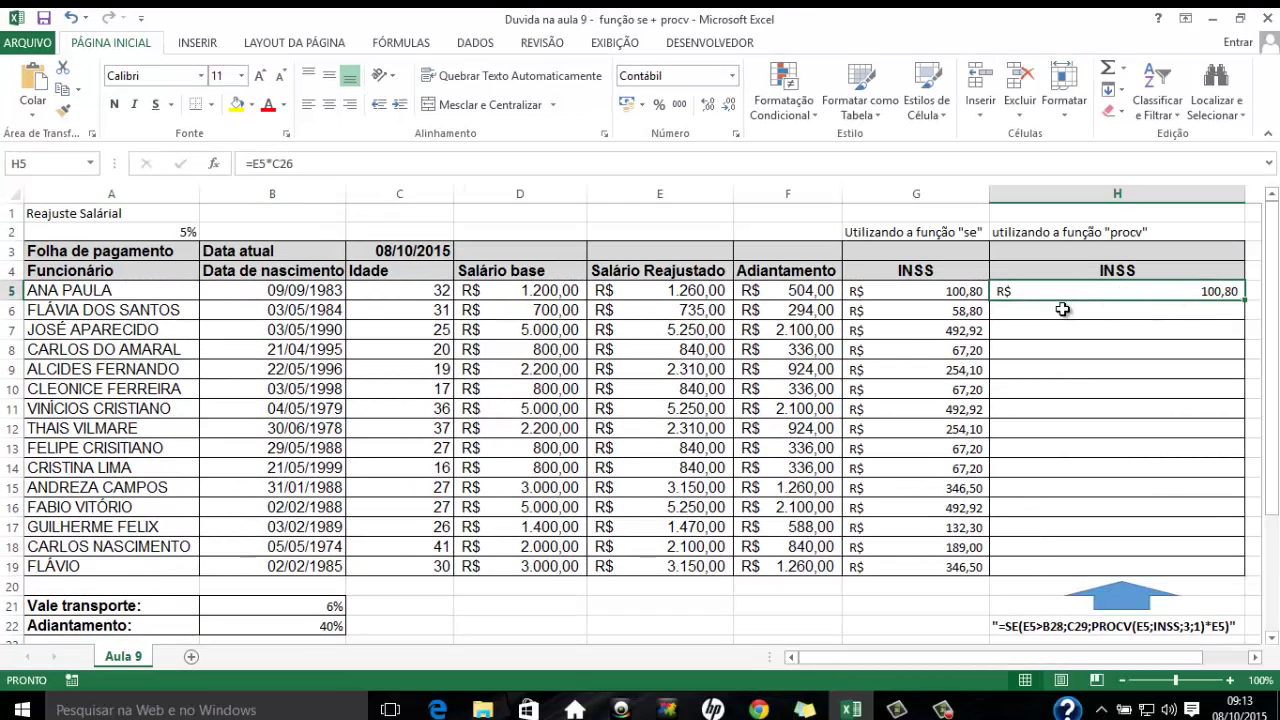
click(968, 296)
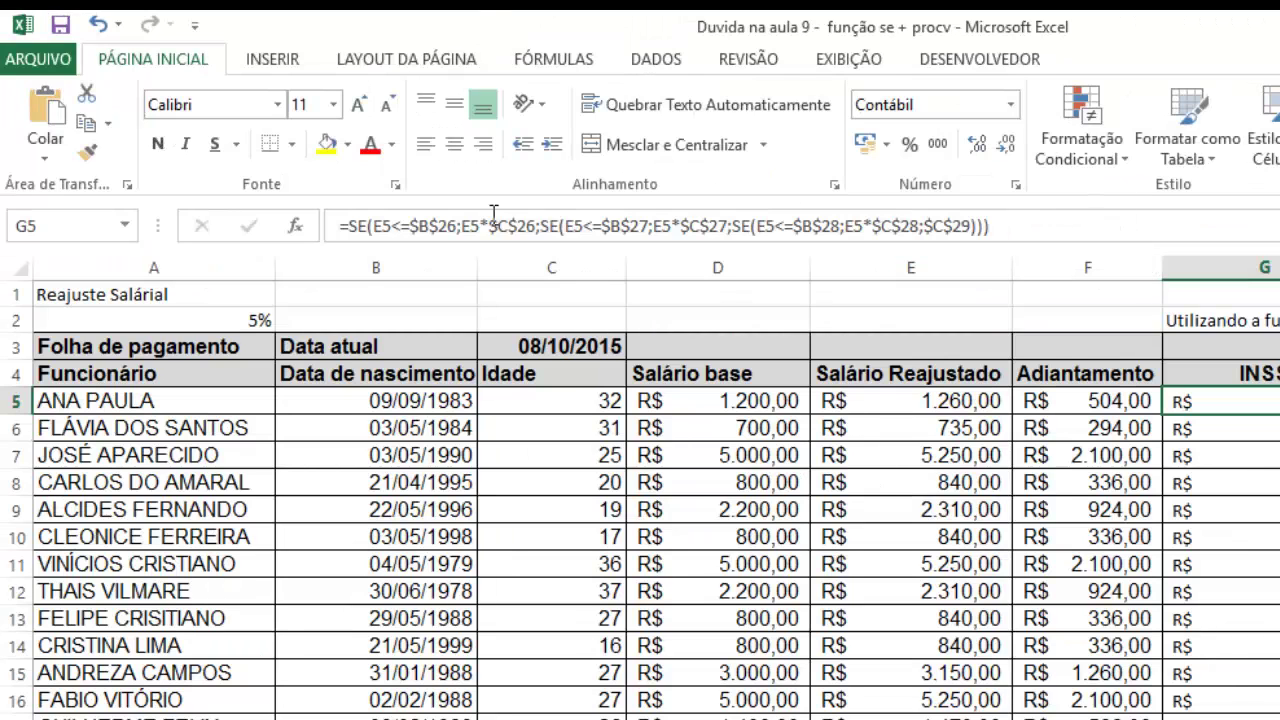
key(Right)
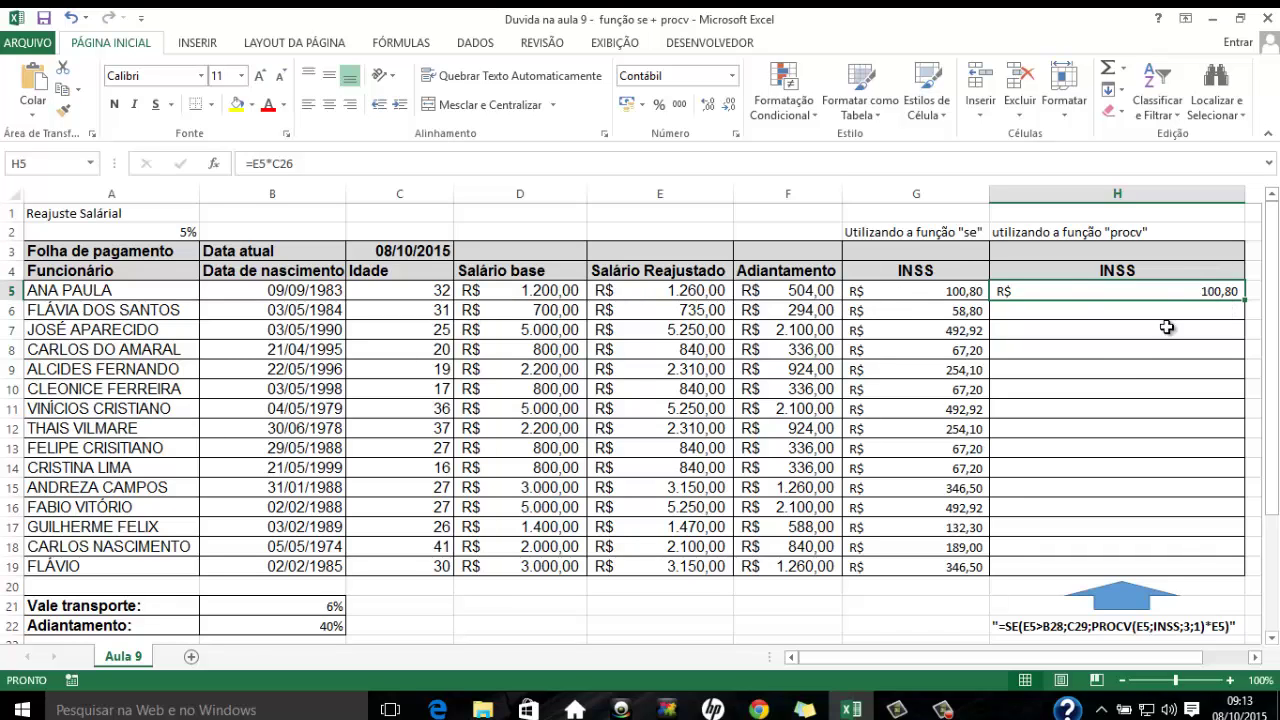
scroll(1090, 378, down, 1)
scroll(1089, 375, up, 1)
click(1083, 313)
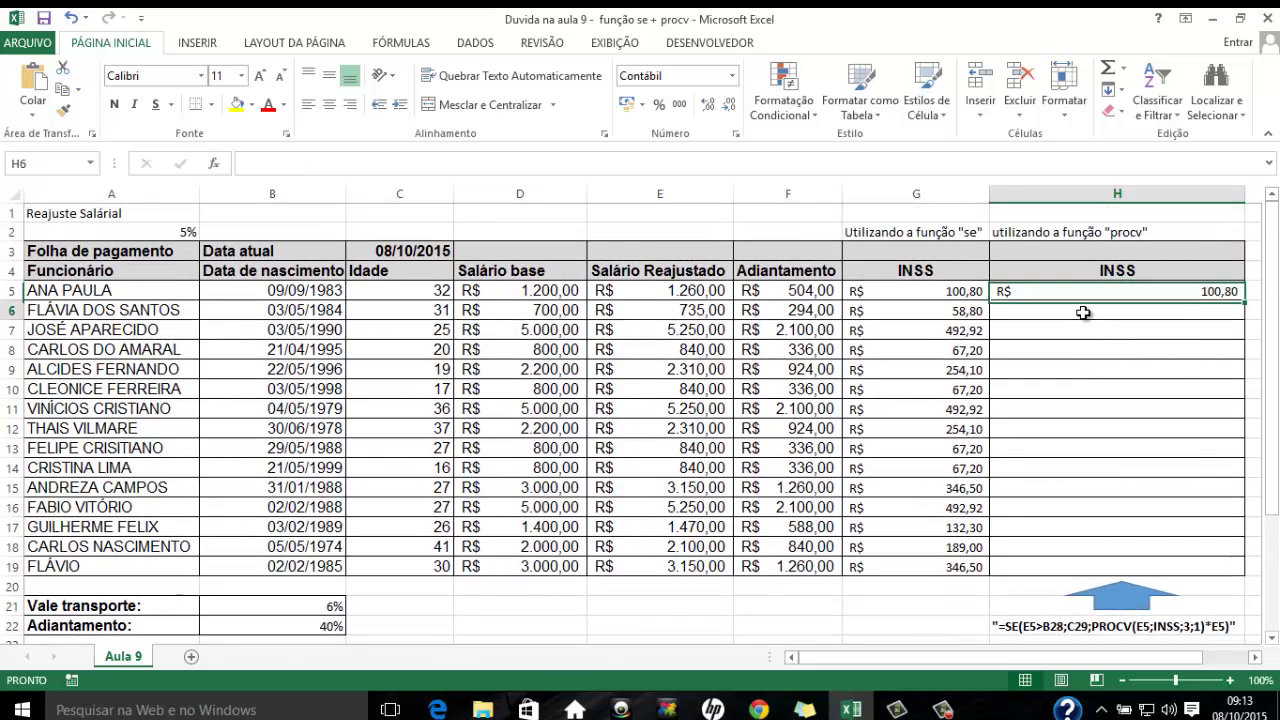
text(=)
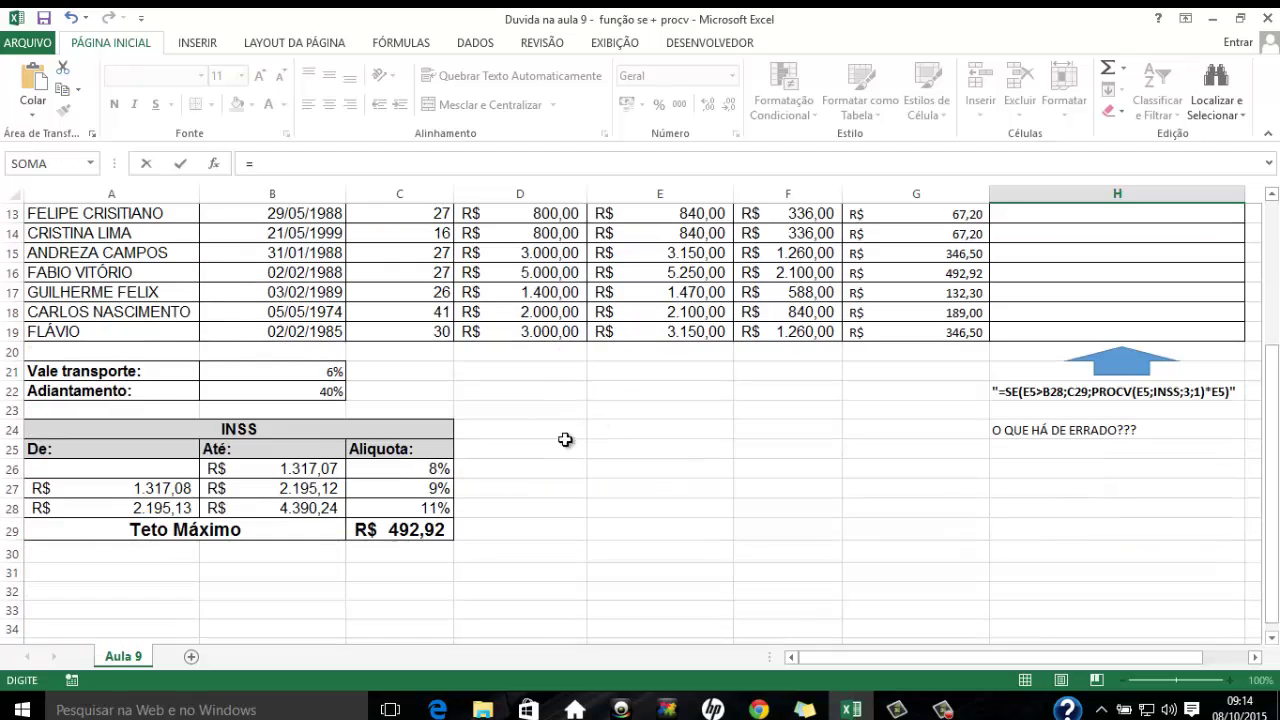
scroll(566, 437, down, 4)
text(*)
click(376, 466)
key(Return)
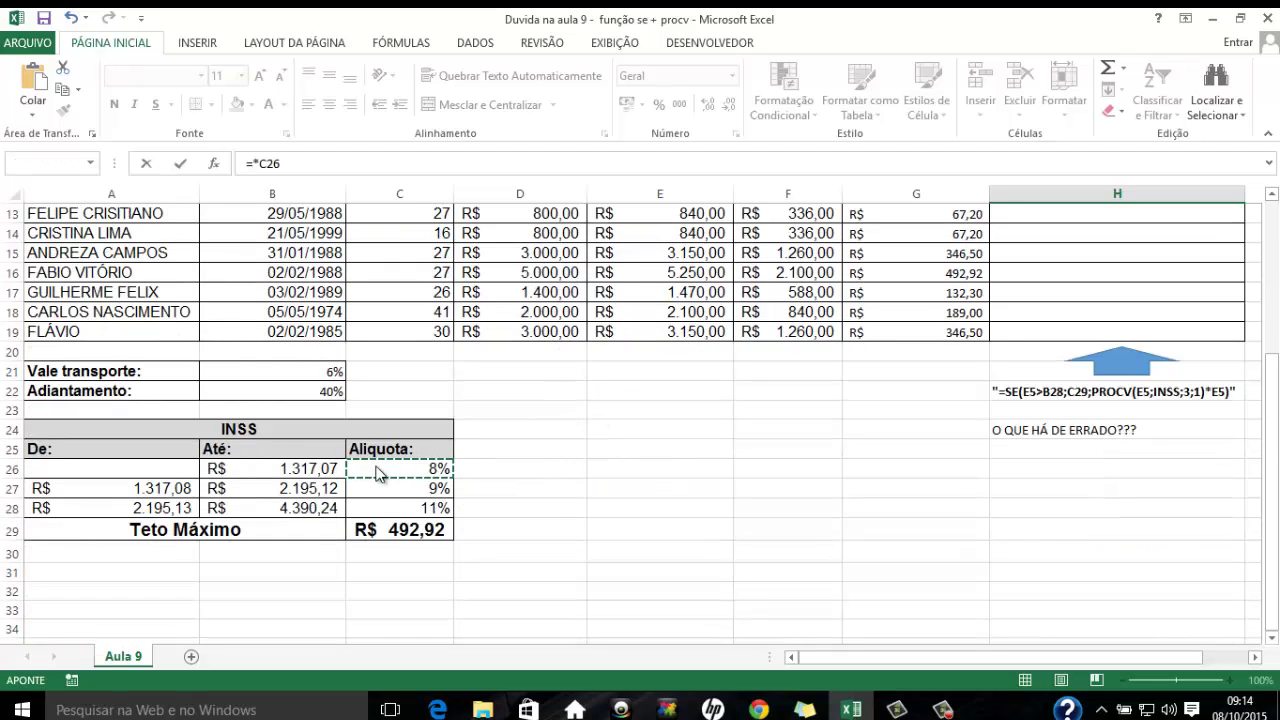
click(634, 422)
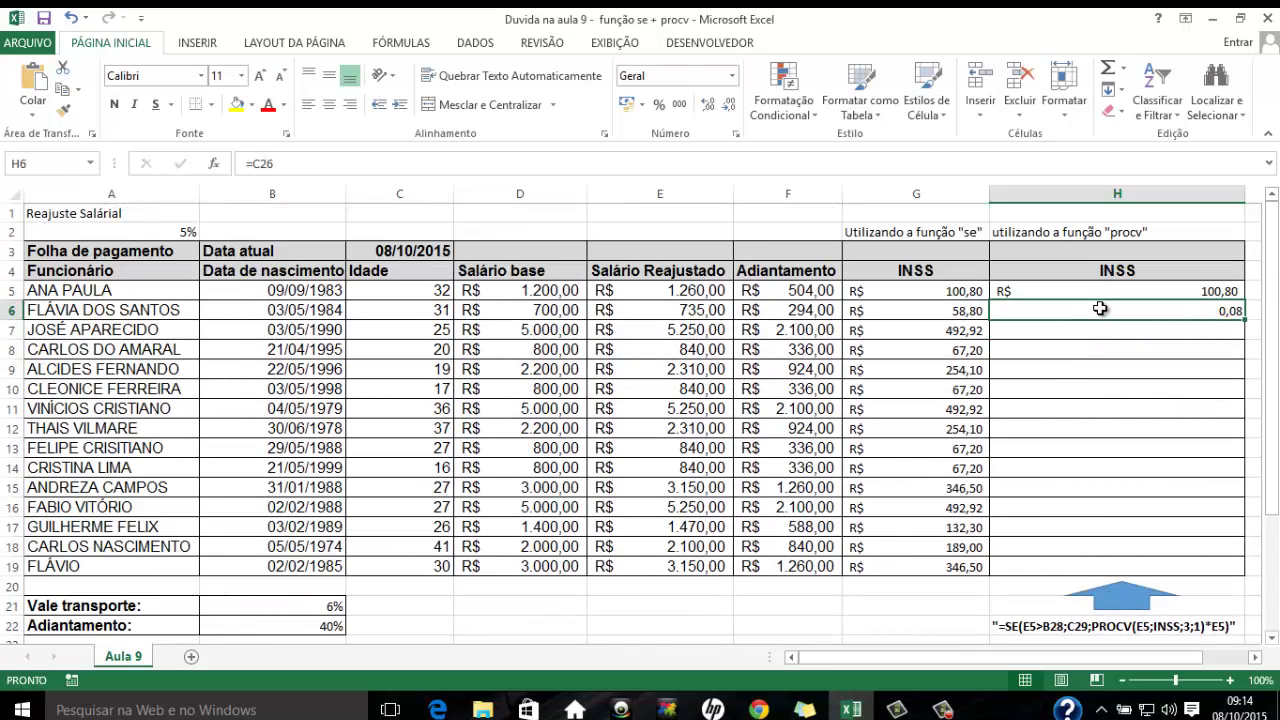
Enter the manual INSS calculation =E6*C26 in H6 and check the resulting formula.
text(=)
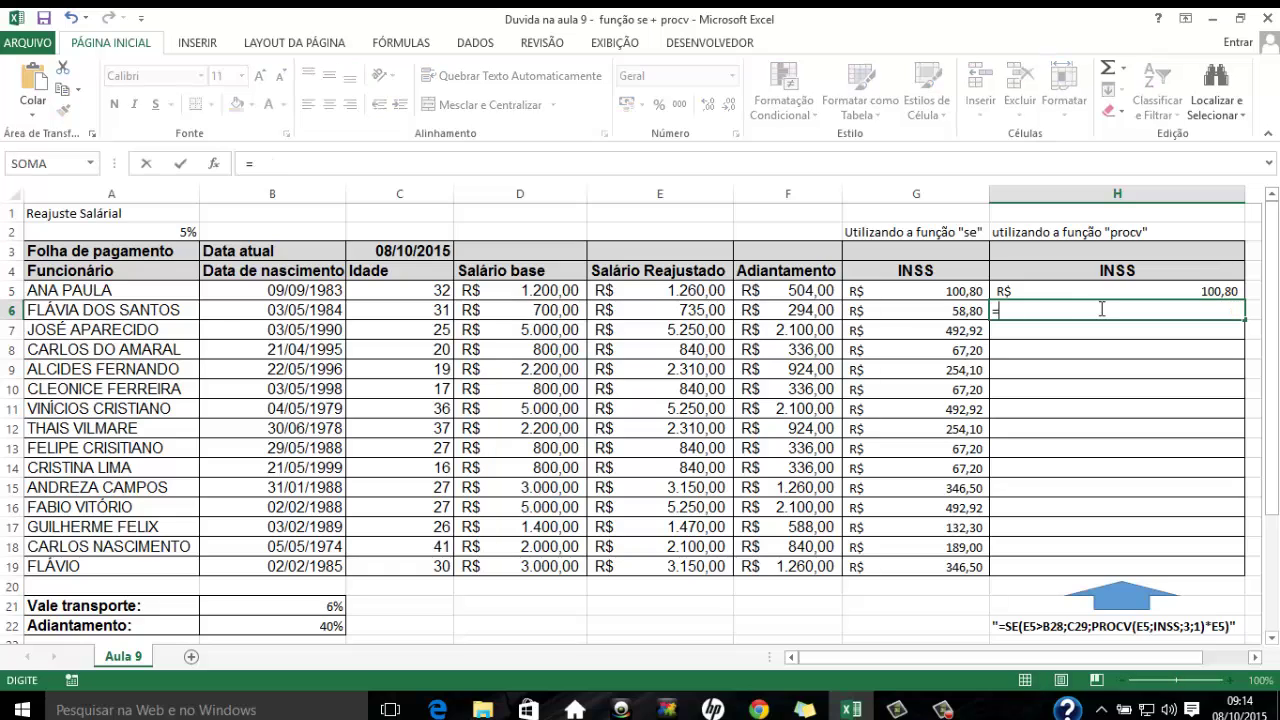
click(688, 311)
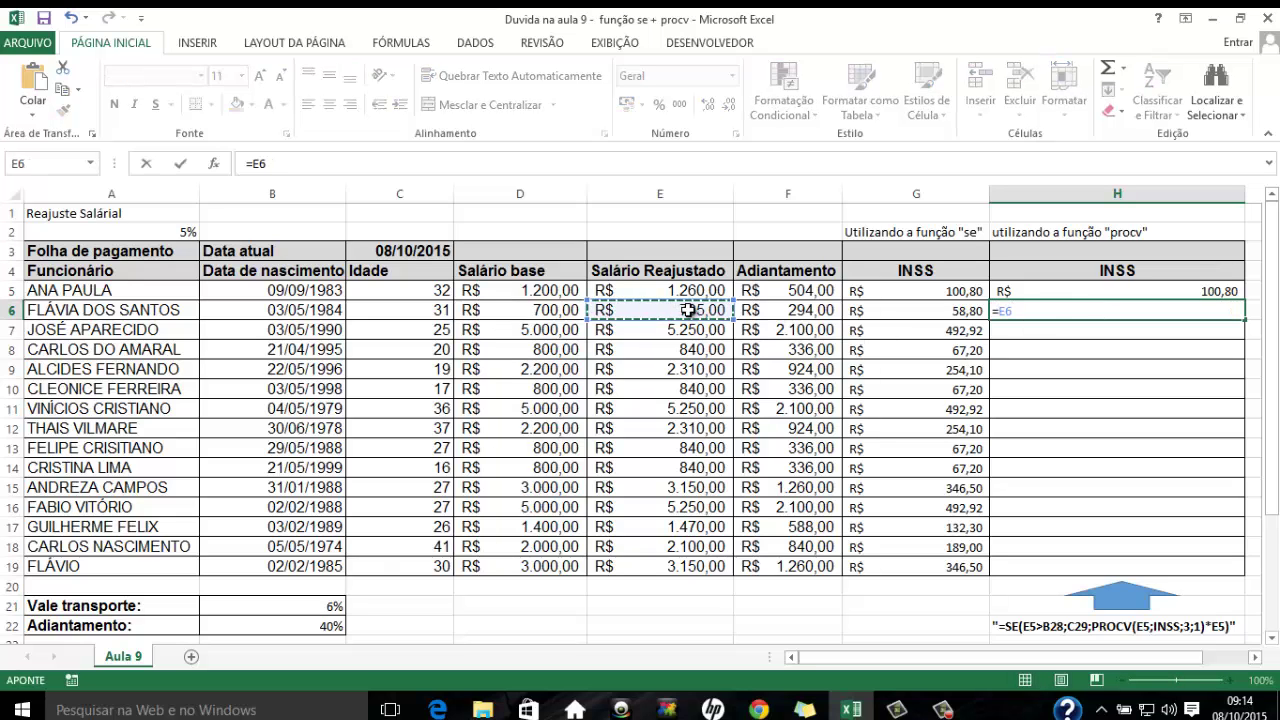
text(*)
scroll(688, 311, down, 3)
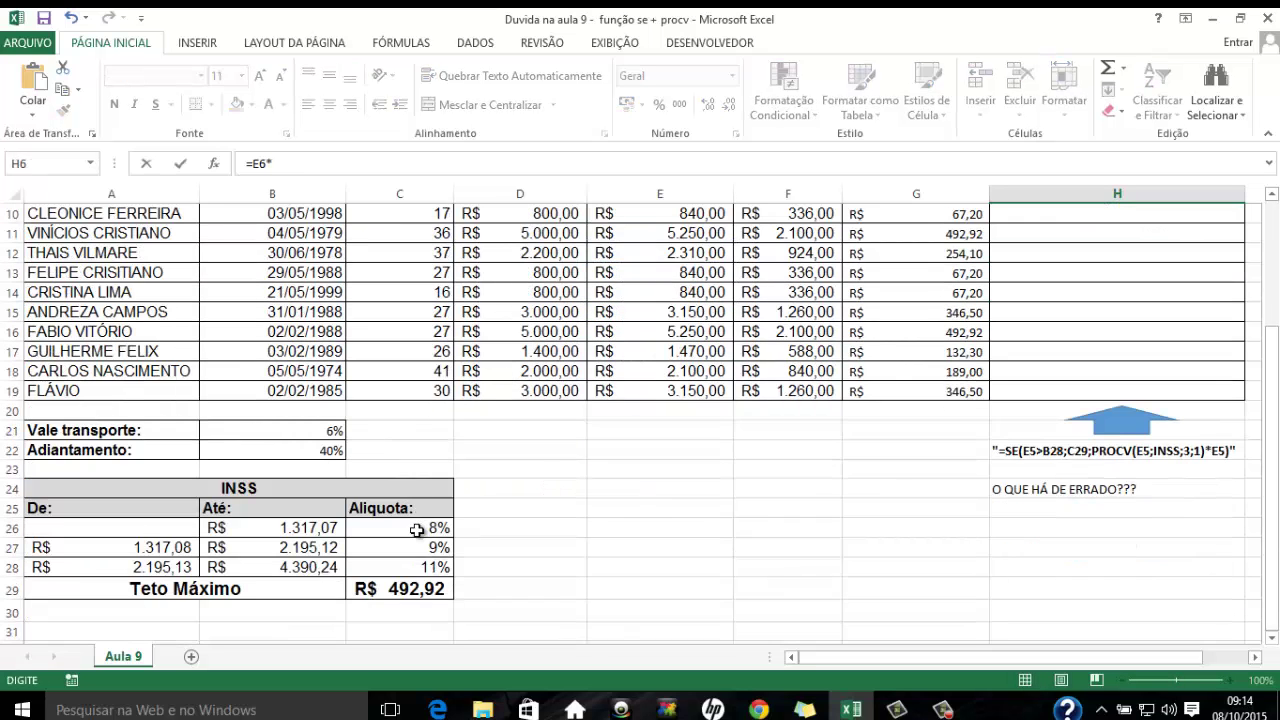
click(413, 529)
key(Return)
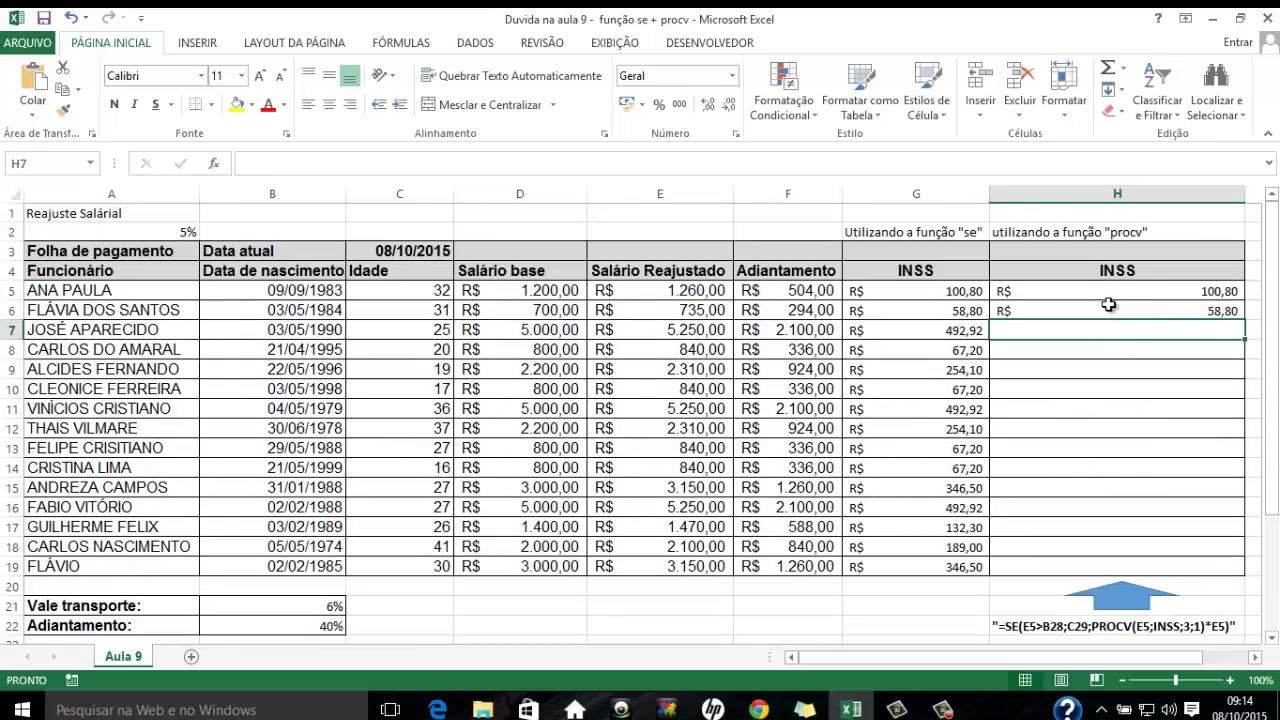
click(1100, 309)
Check the INSS bracket table and fill H7 with a reference to the Teto Máximo amount in C29.
scroll(1003, 396, down, 3)
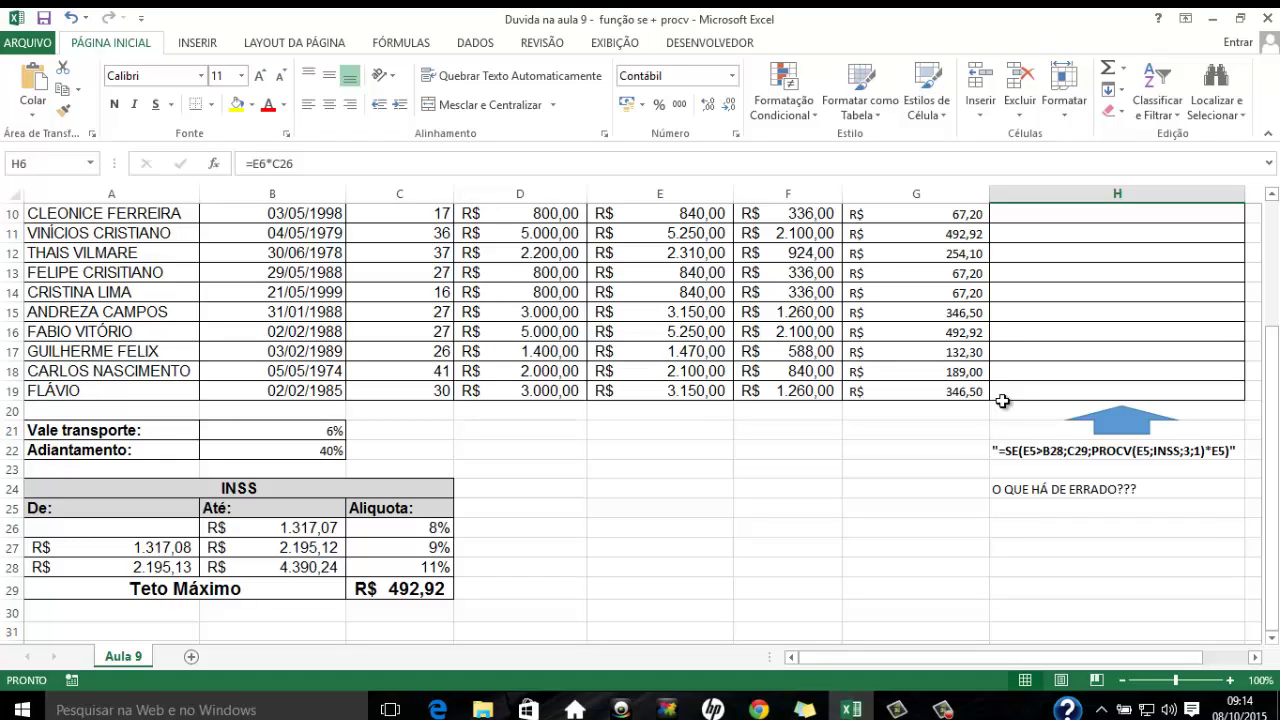
scroll(1003, 398, up, 3)
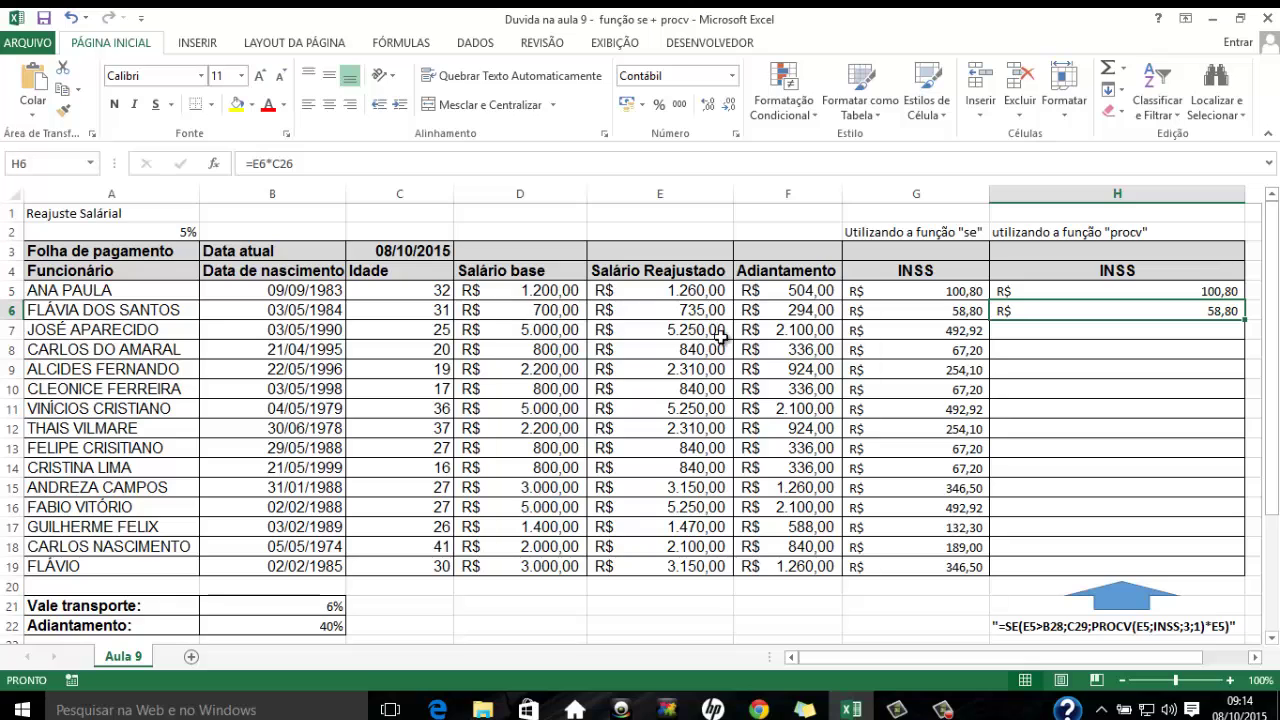
click(1072, 331)
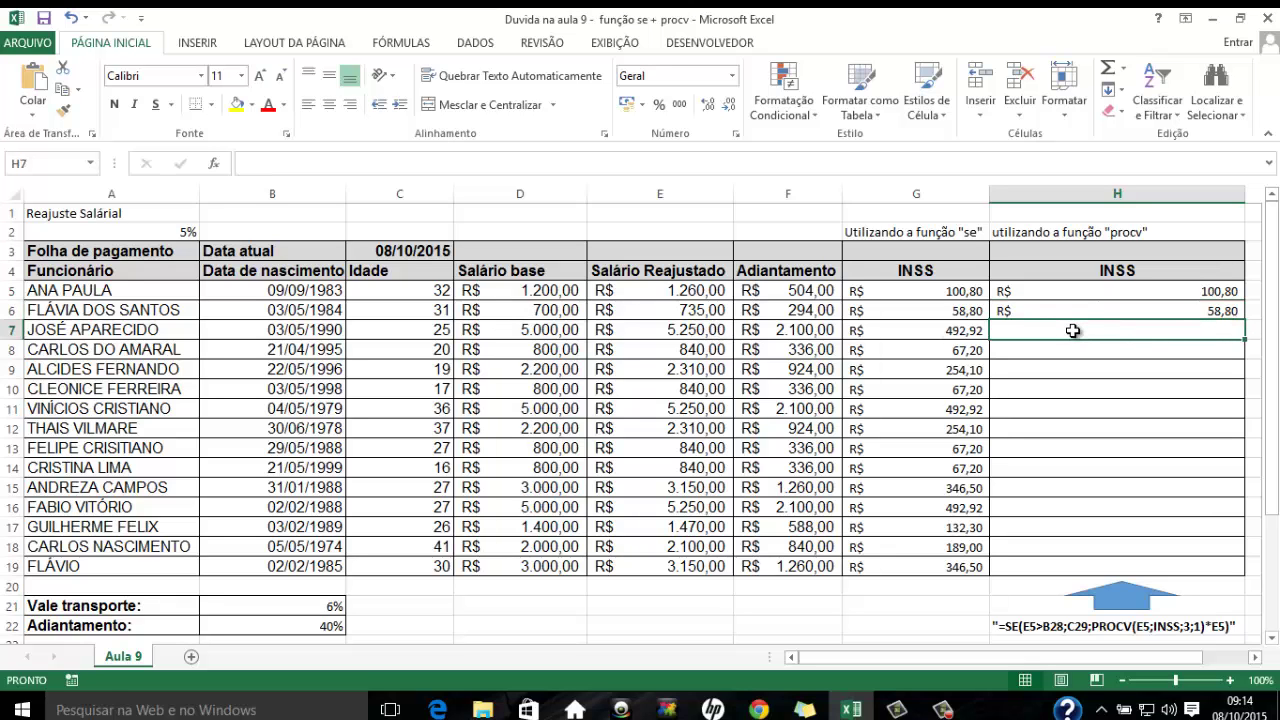
text(=)
scroll(609, 449, down, 4)
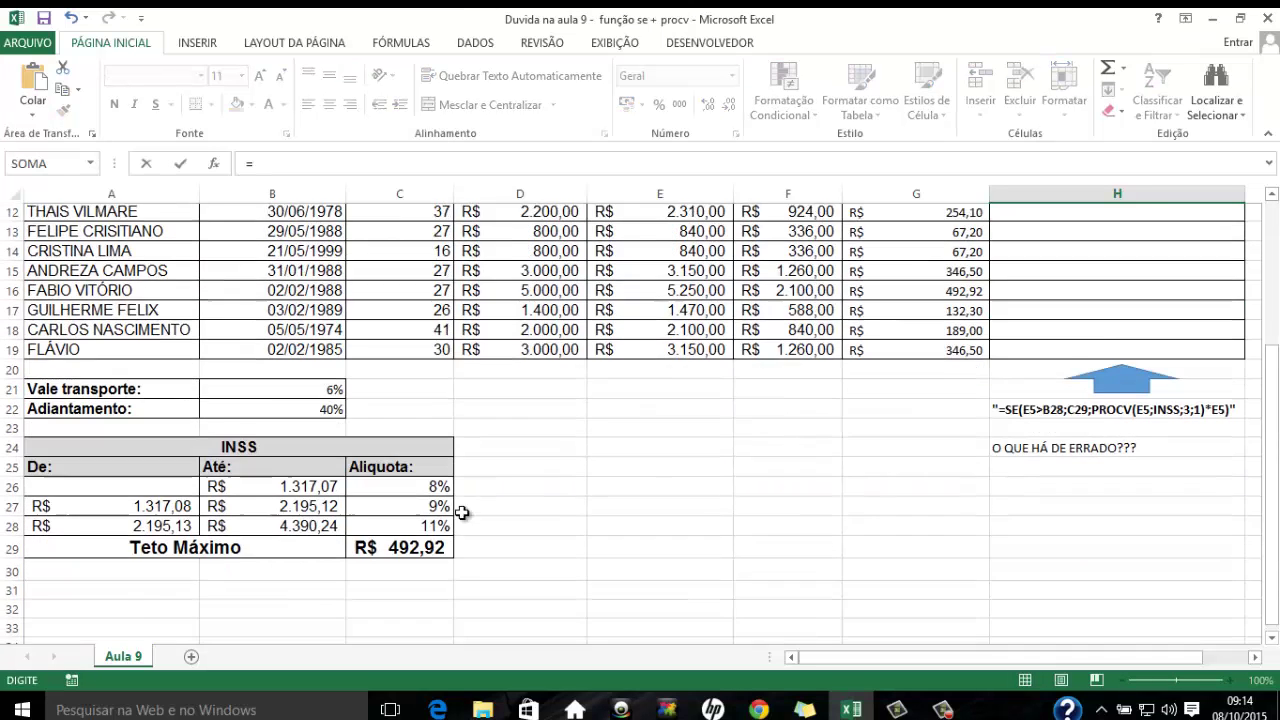
click(413, 529)
key(Return)
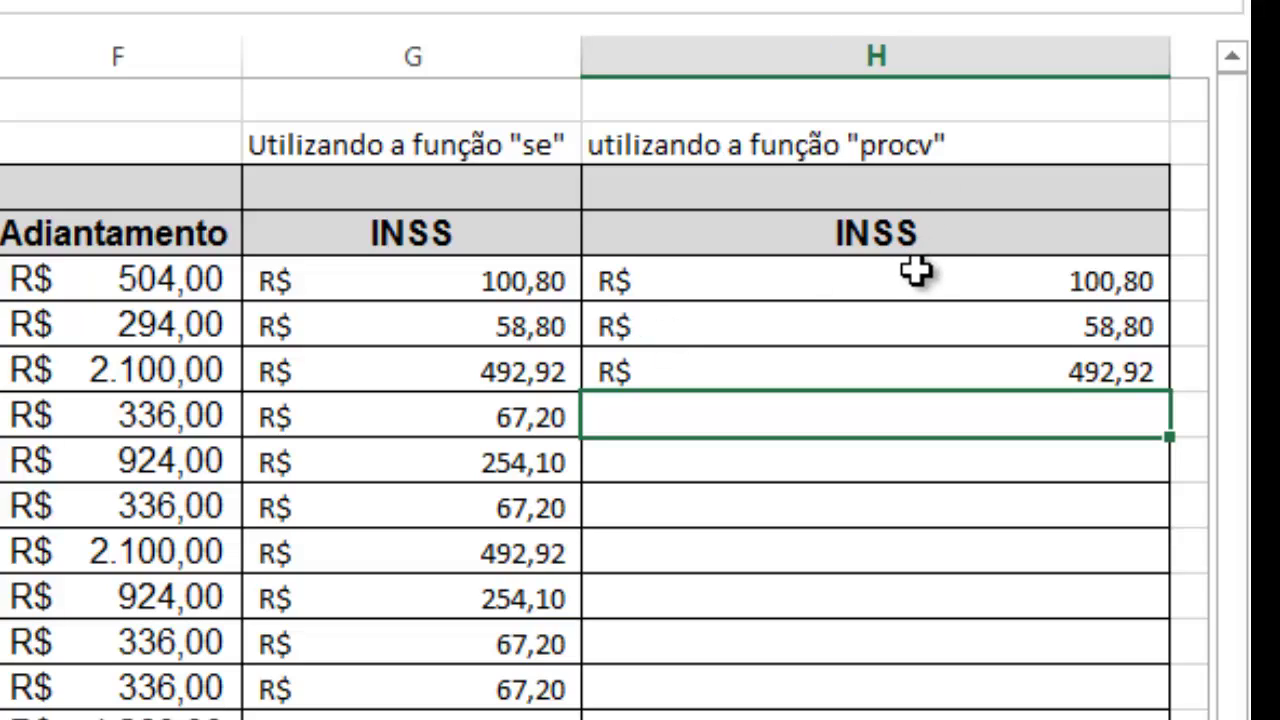
Clear the manual INSS calculations from H5:H7.
drag(914, 275, 918, 360)
key(Delete)
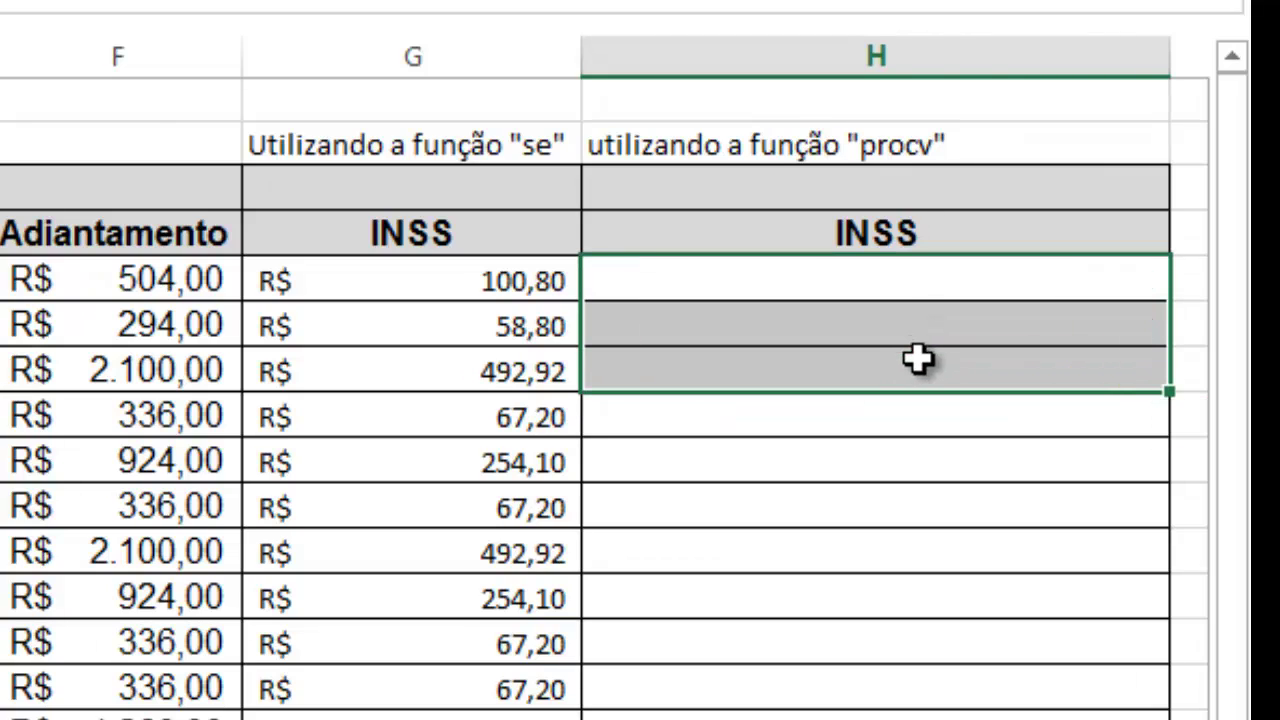
Start the formula =se(E5>B28;C29 in H5, testing the adjusted salary against the top INSS bracket and returning the Teto Máximo amount.
click(875, 285)
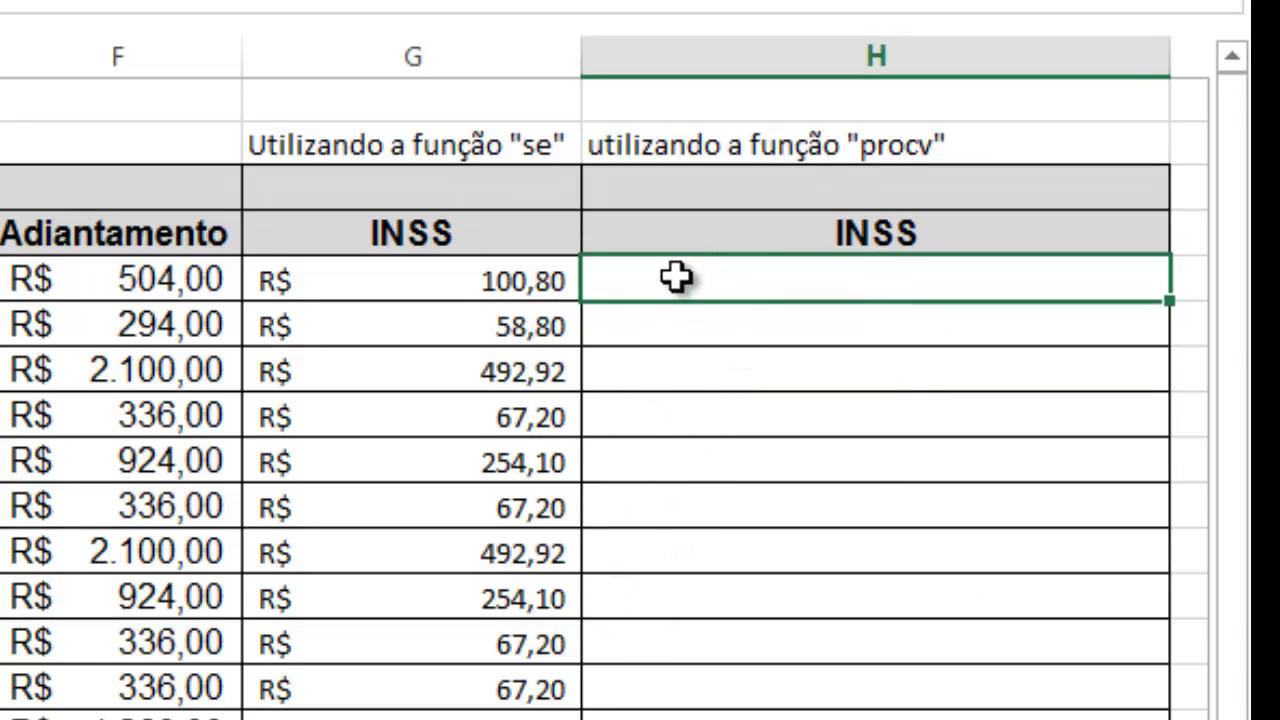
text(=se()
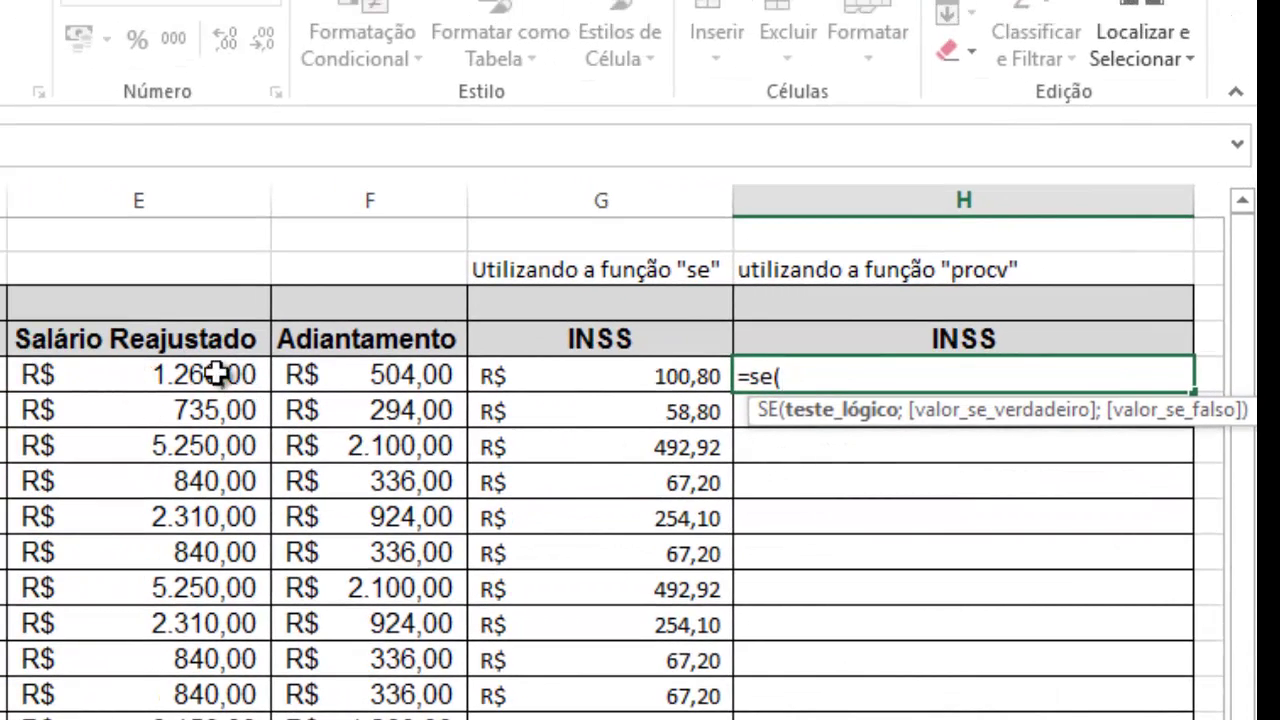
click(172, 373)
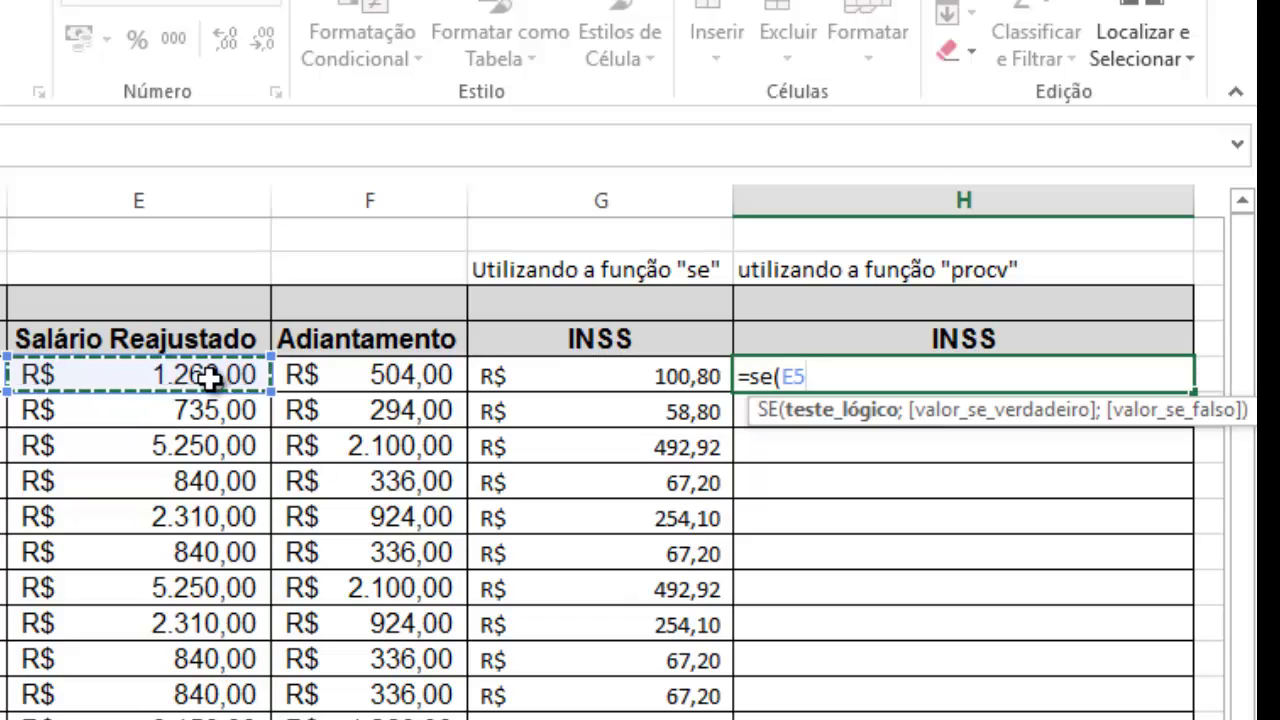
text(>)
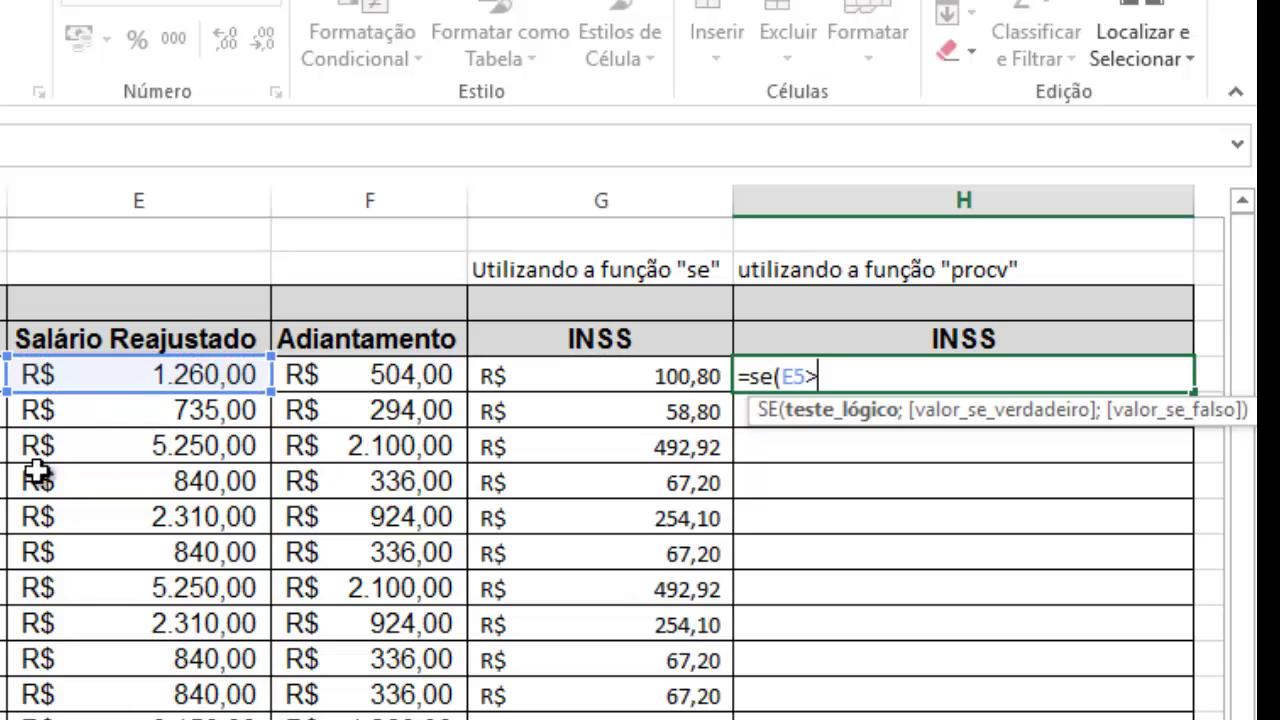
scroll(20, 480, down, 3)
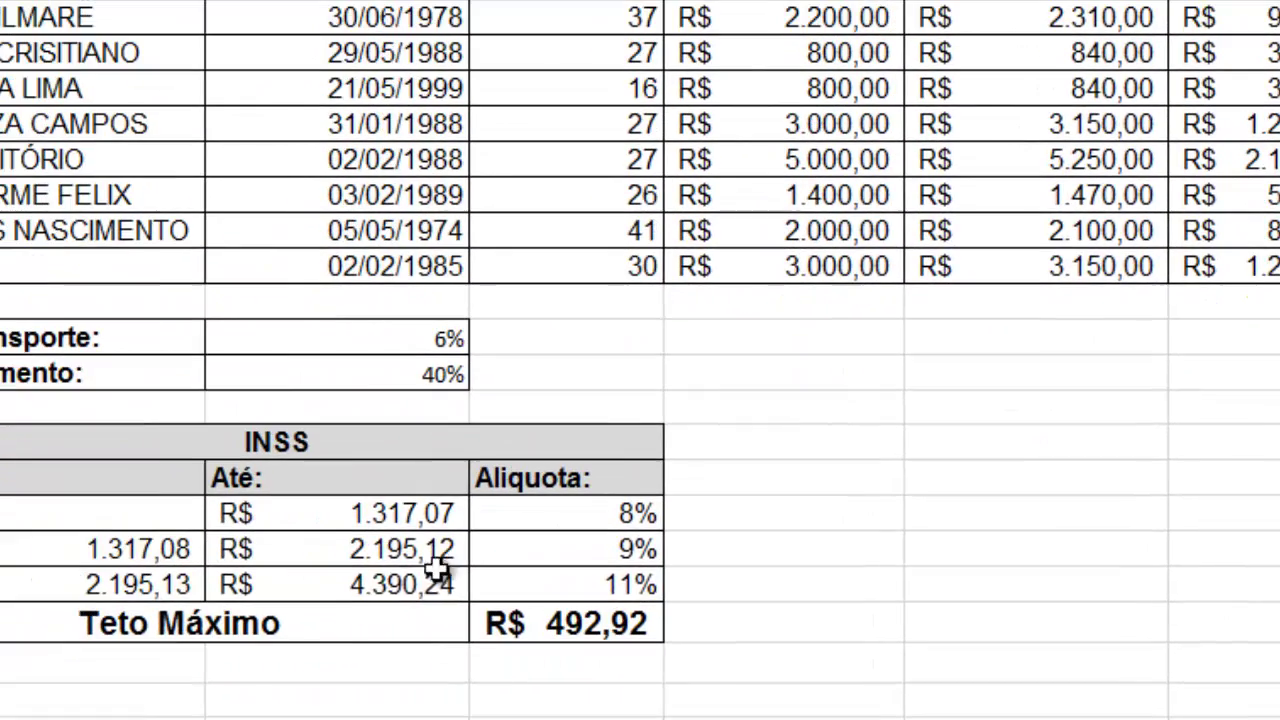
click(370, 590)
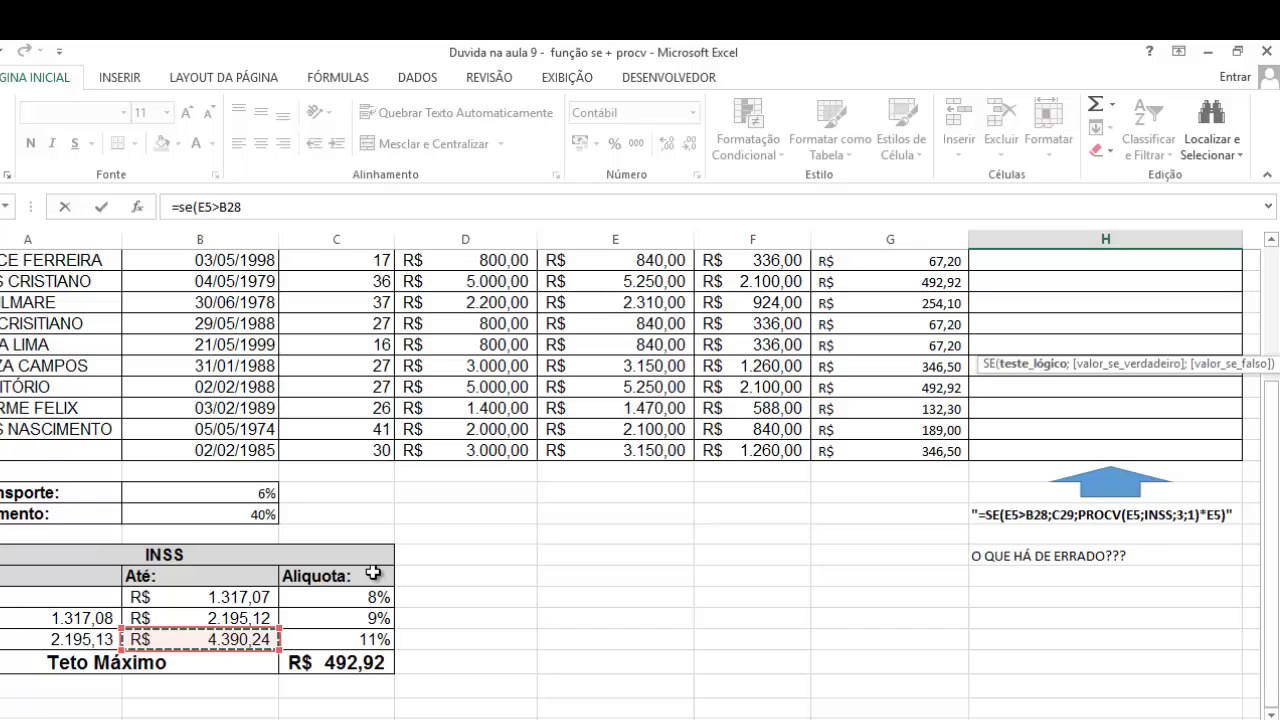
scroll(360, 585, down, 1)
text(;)
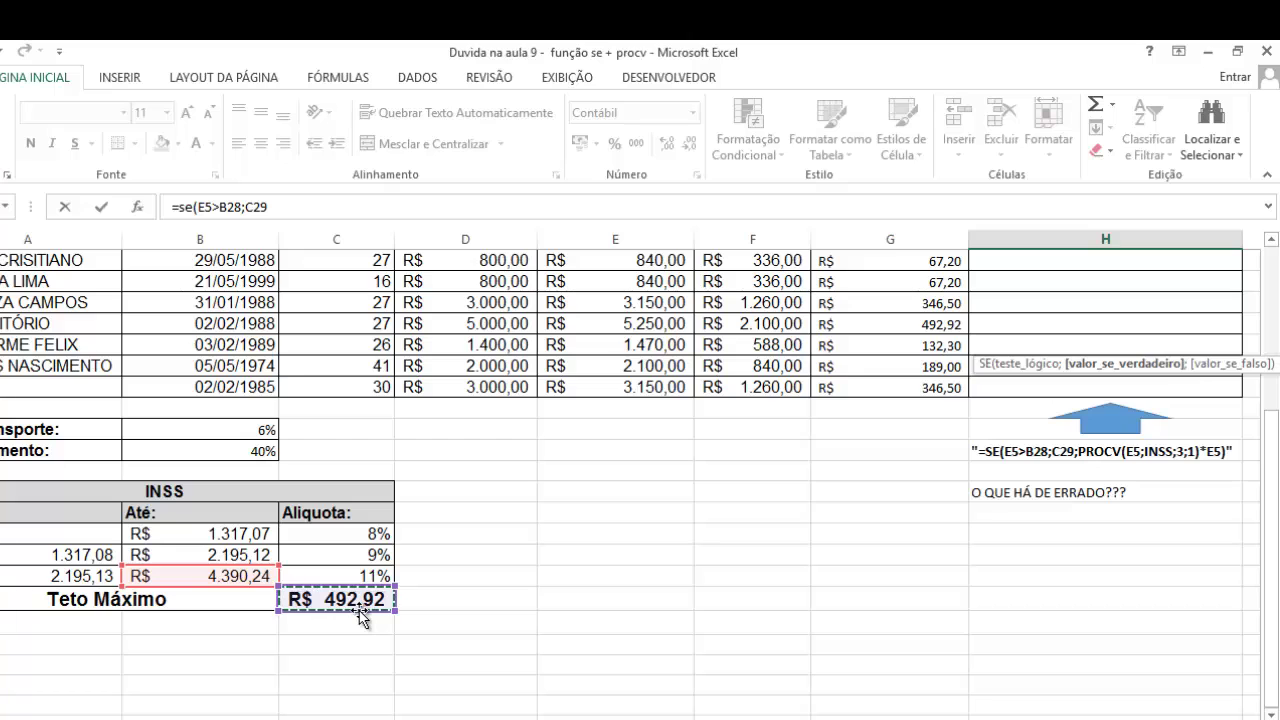
Nest a procv function as the value-if-false argument of the H5 formula, with E5 as its lookup value.
scroll(977, 557, up, 4)
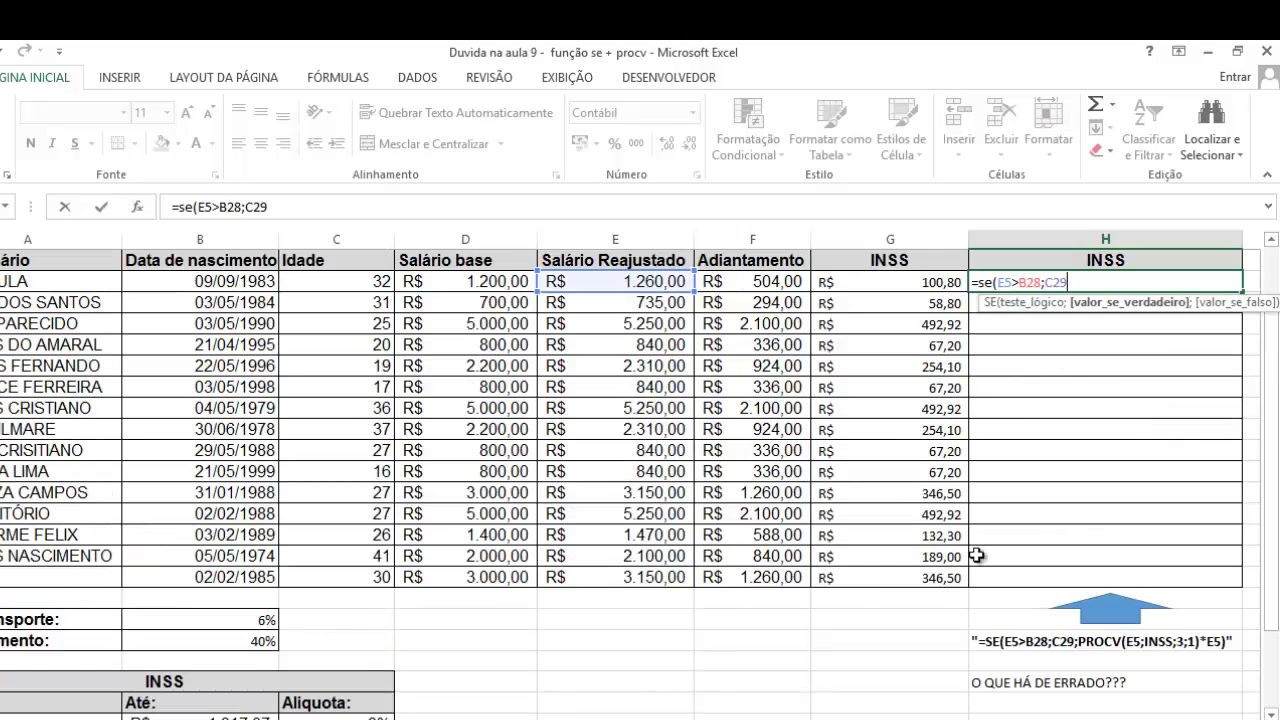
scroll(1000, 610, down, 2)
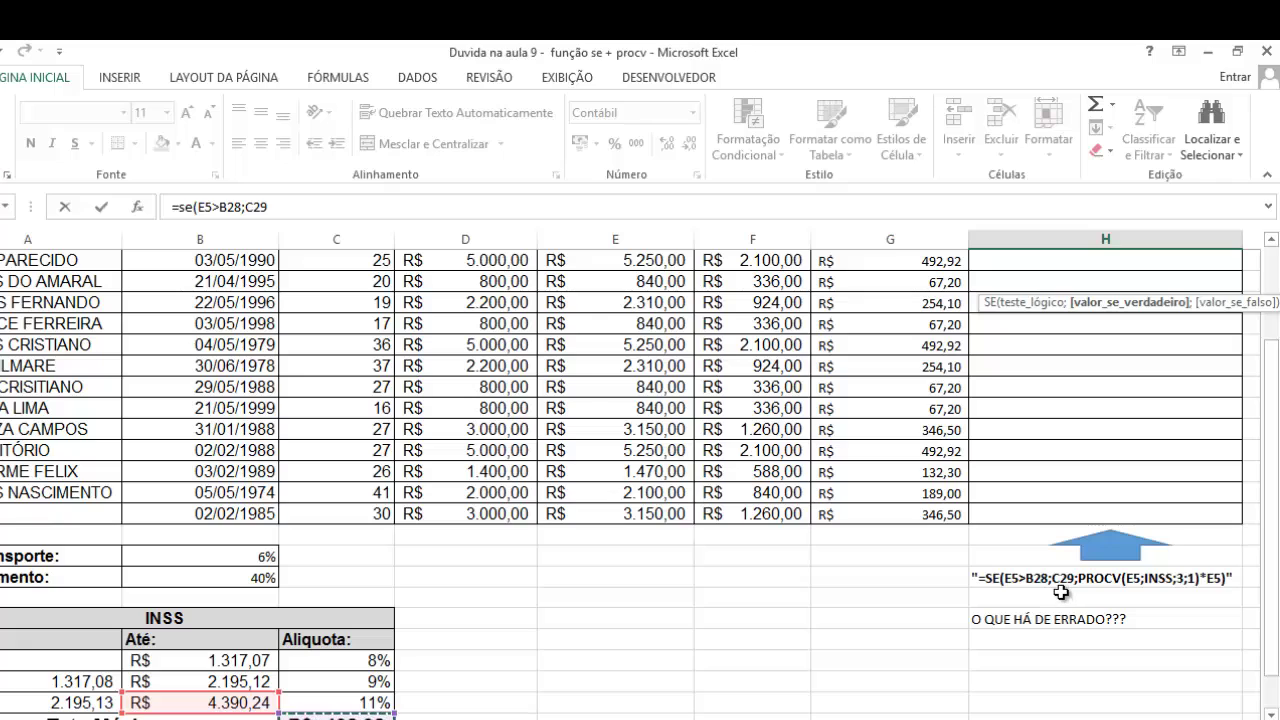
scroll(1085, 555, up, 2)
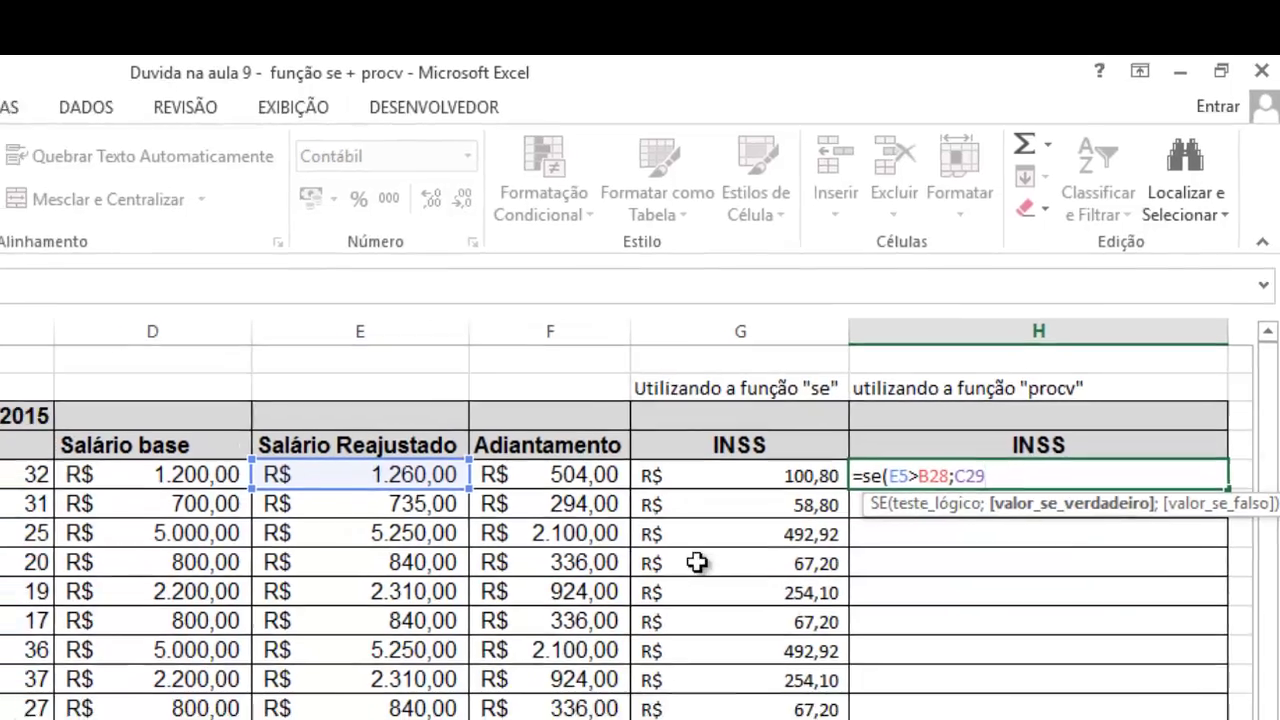
scroll(640, 582, down, 3)
scroll(468, 567, down, 1)
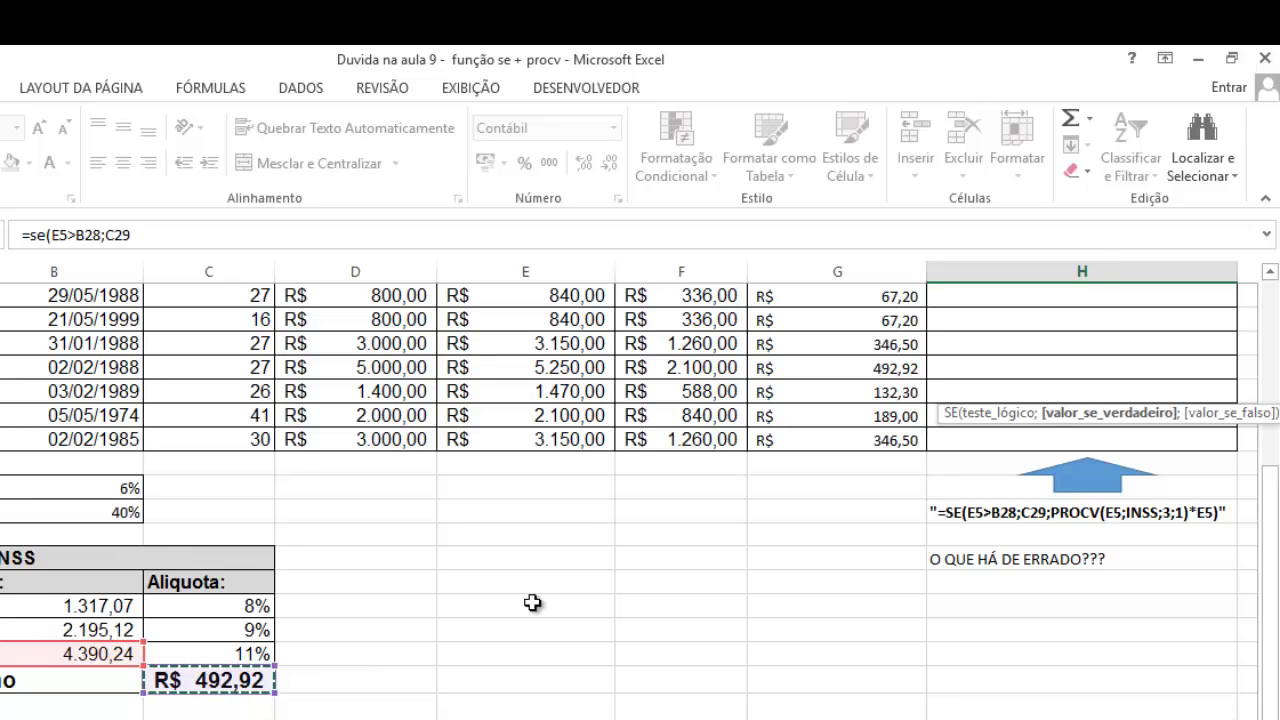
scroll(531, 603, up, 5)
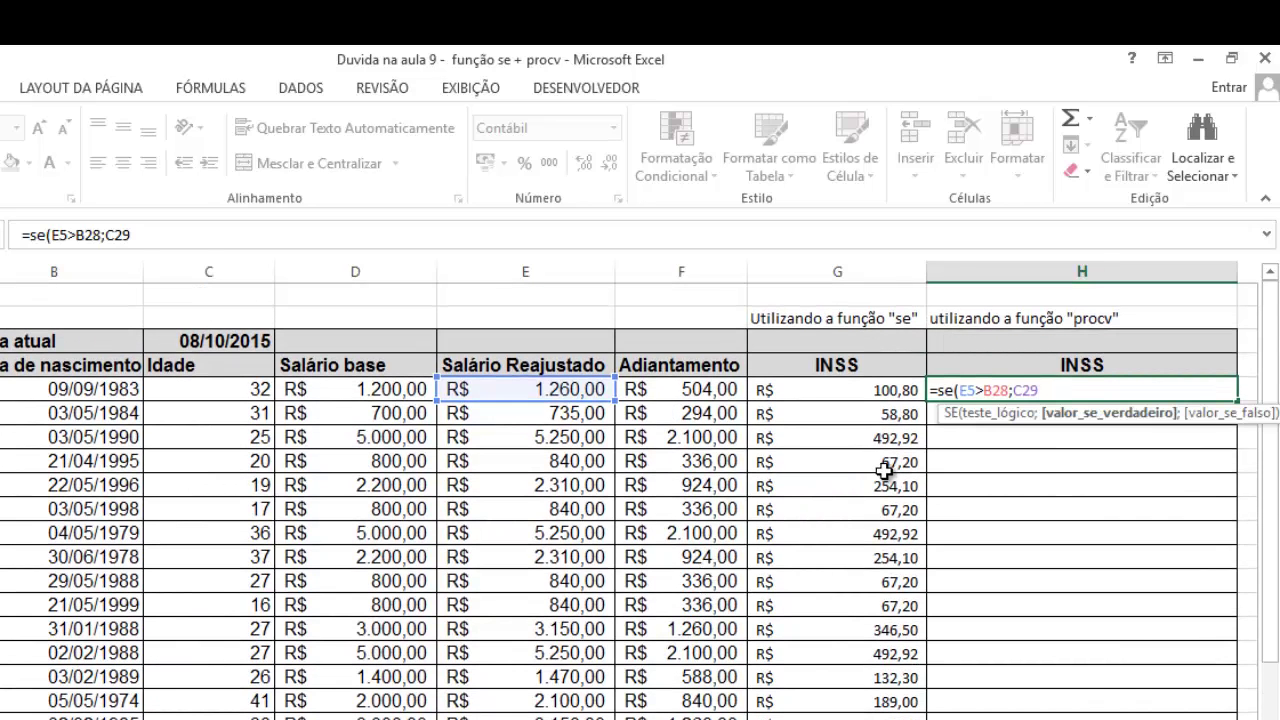
text(;)
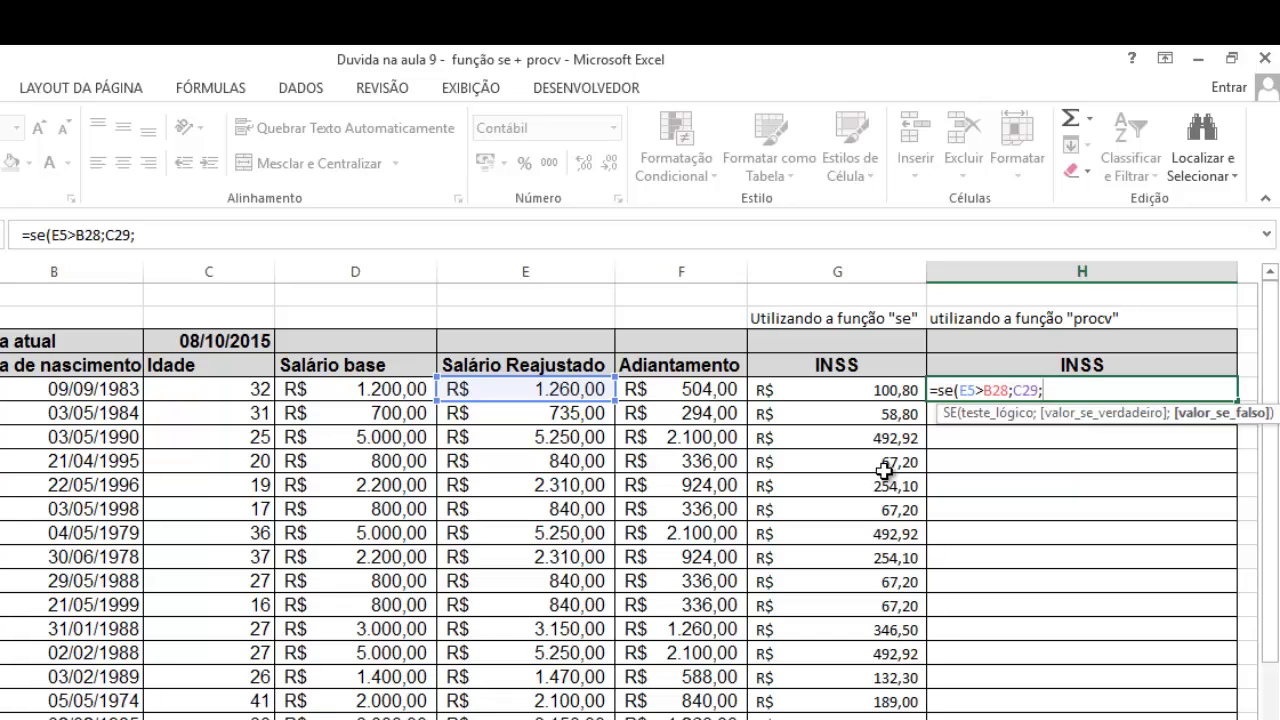
text(pro)
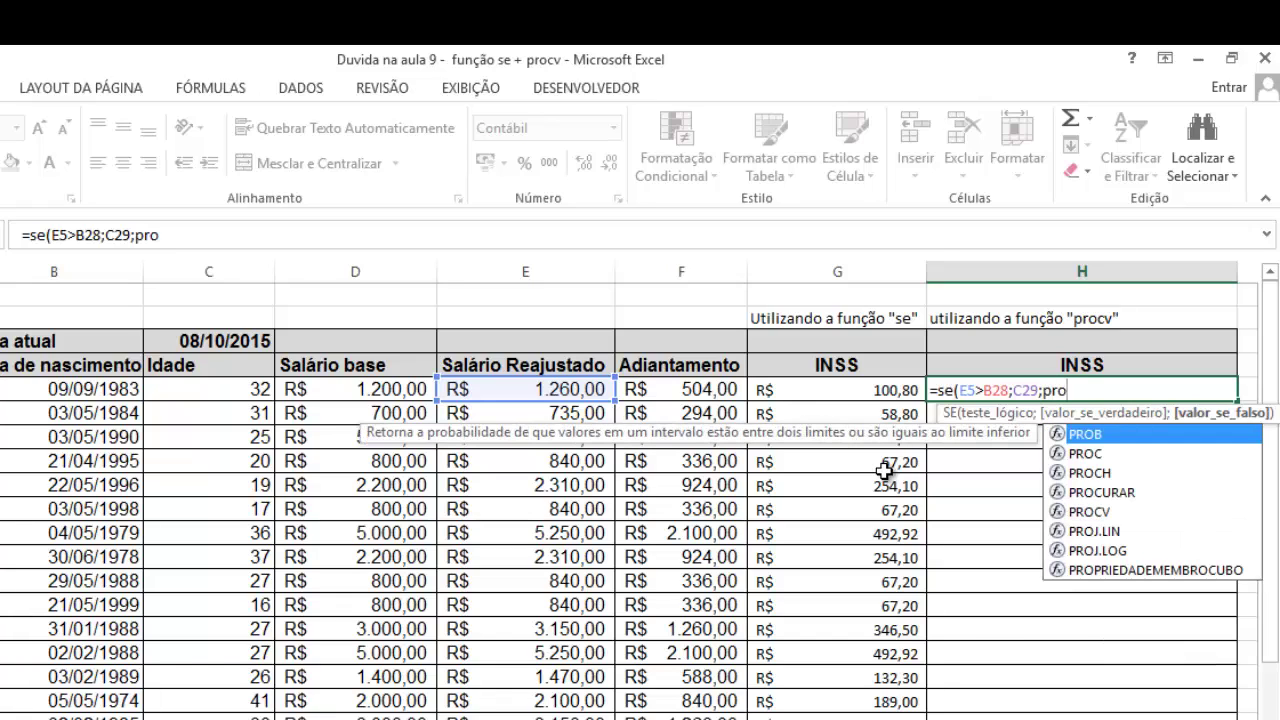
text(cv()
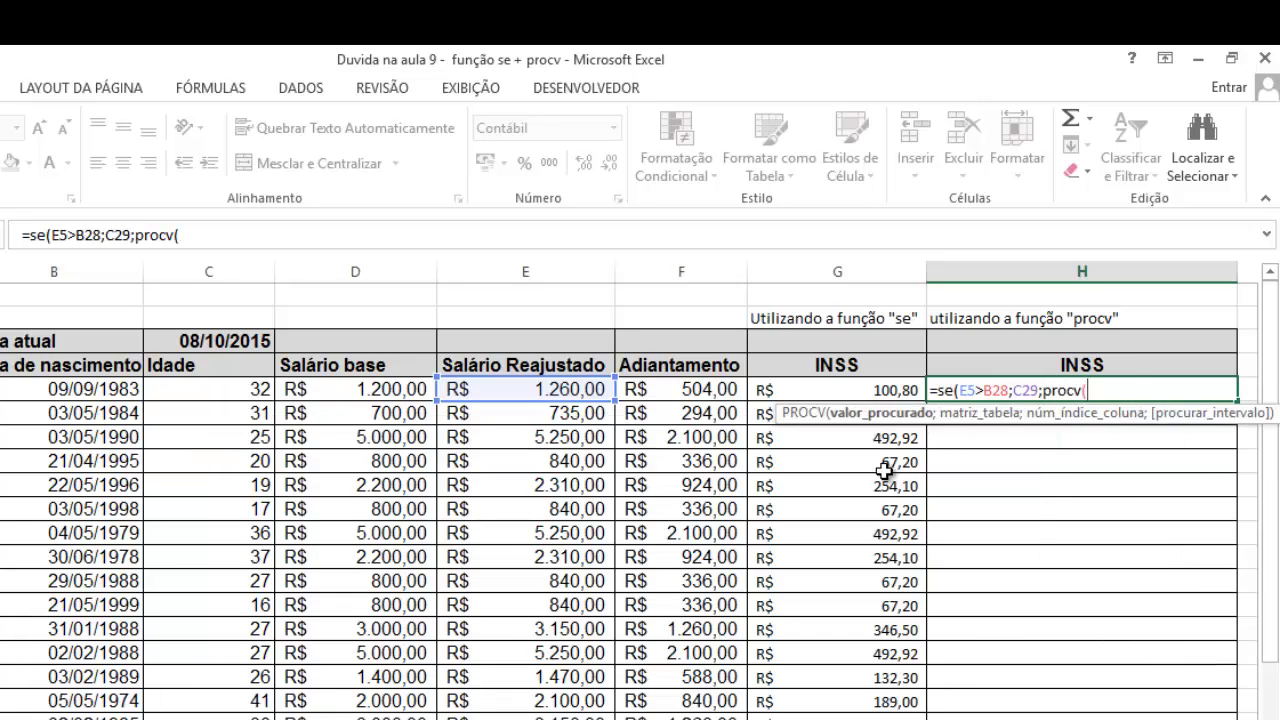
click(554, 390)
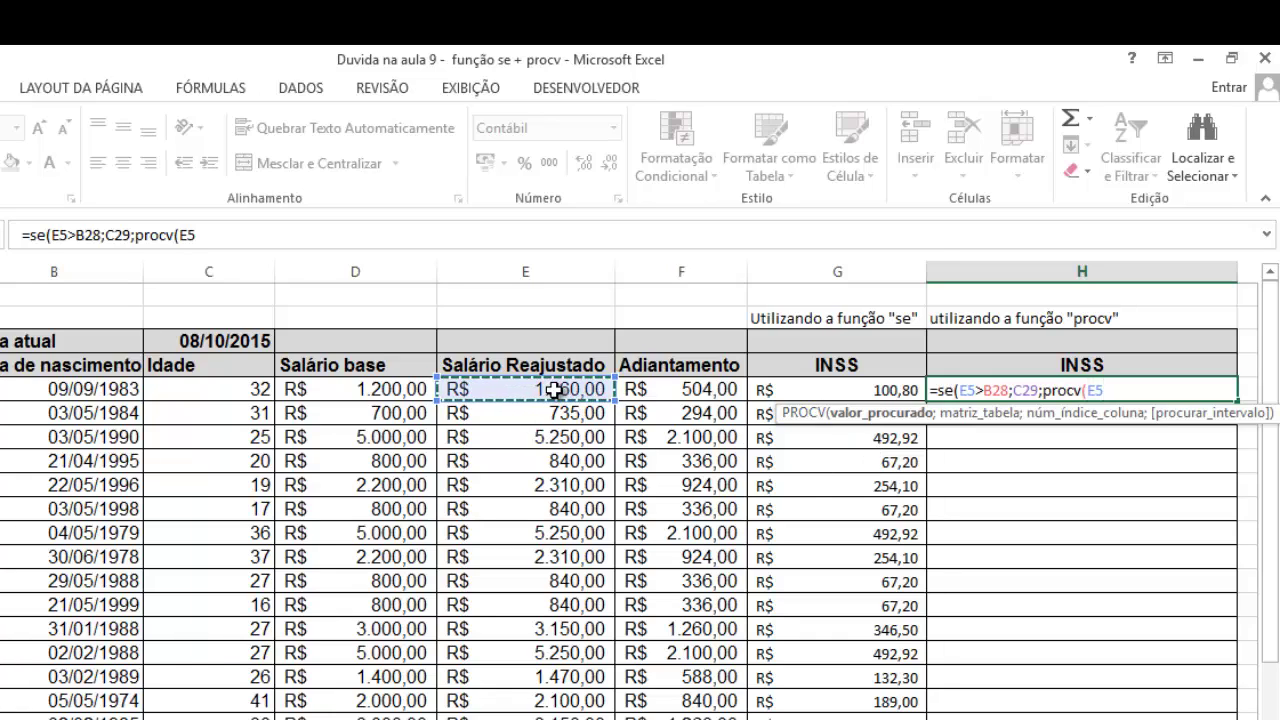
text(;)
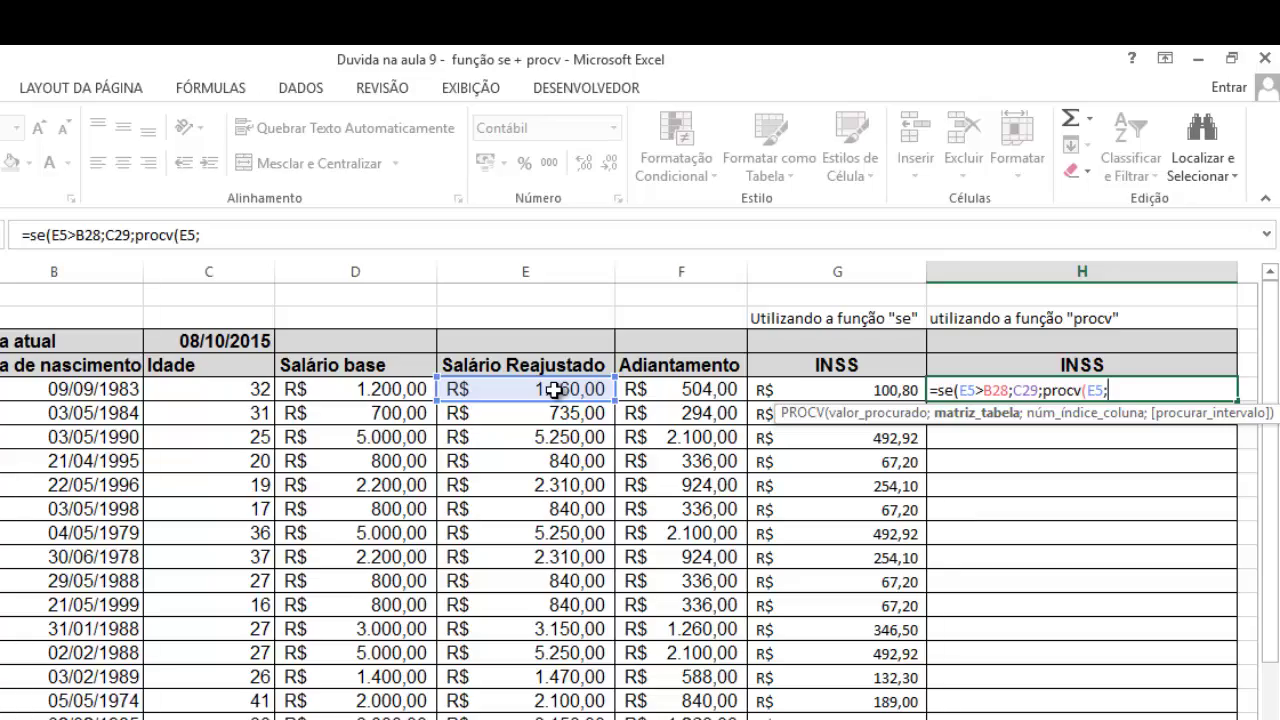
Supply the INSS bracket range A26:C28, named INSS, as the procv table array in H5.
scroll(554, 390, down, 3)
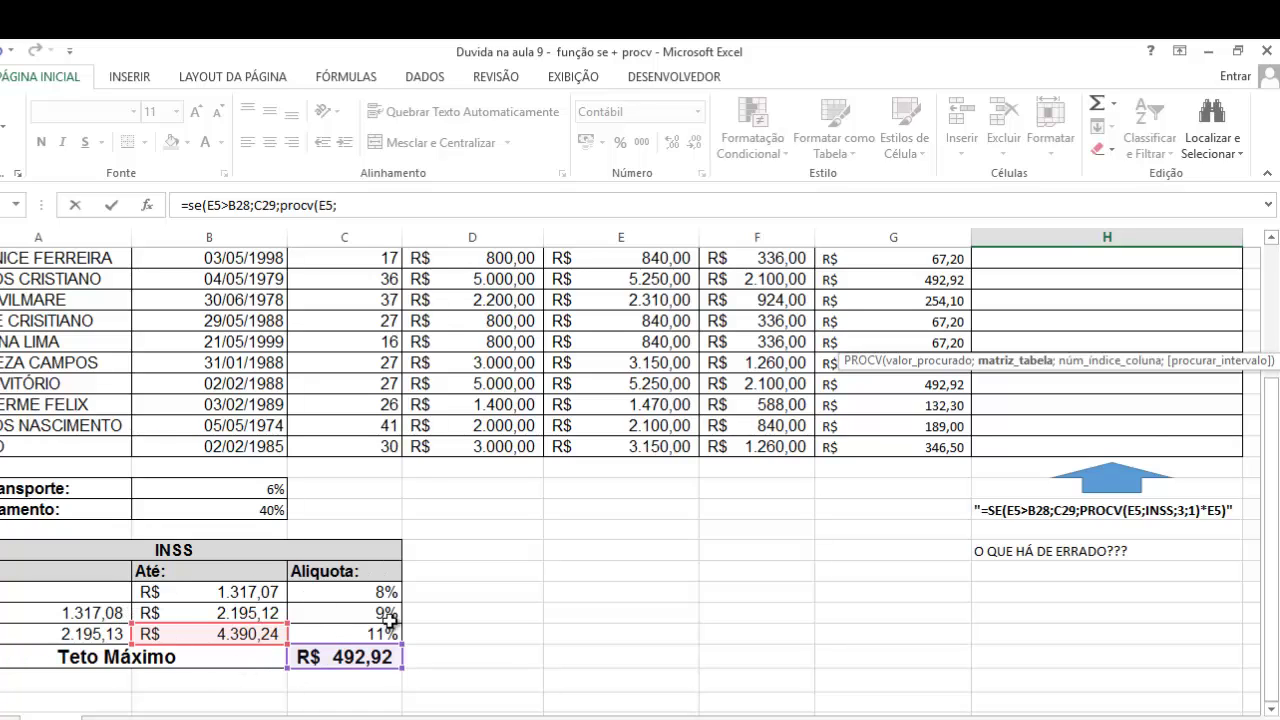
scroll(1000, 365, up, 1)
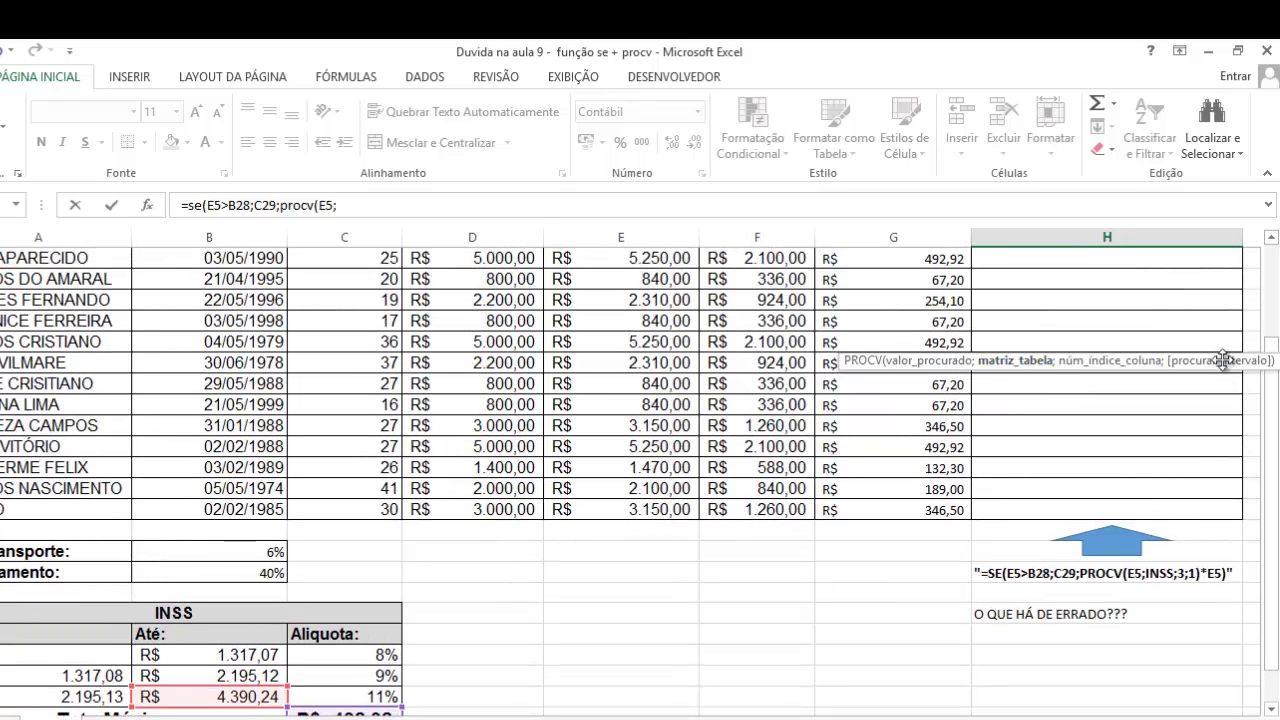
scroll(1109, 348, up, 2)
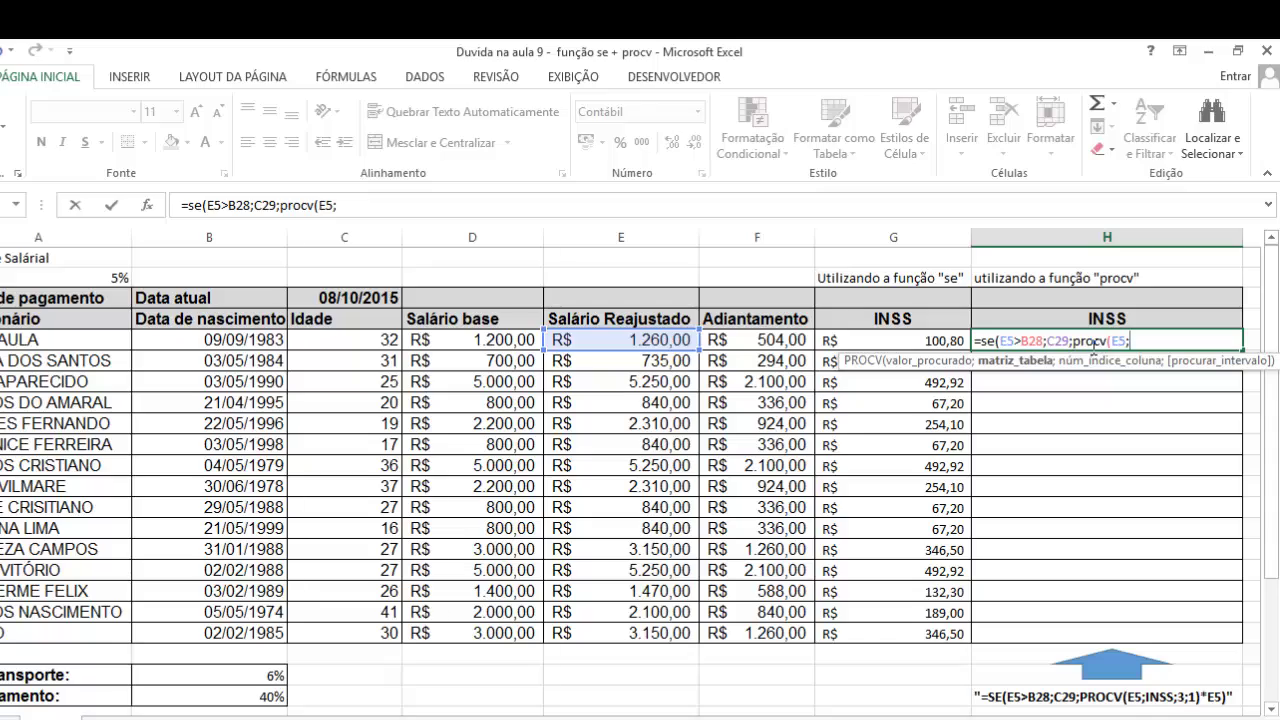
text(ins)
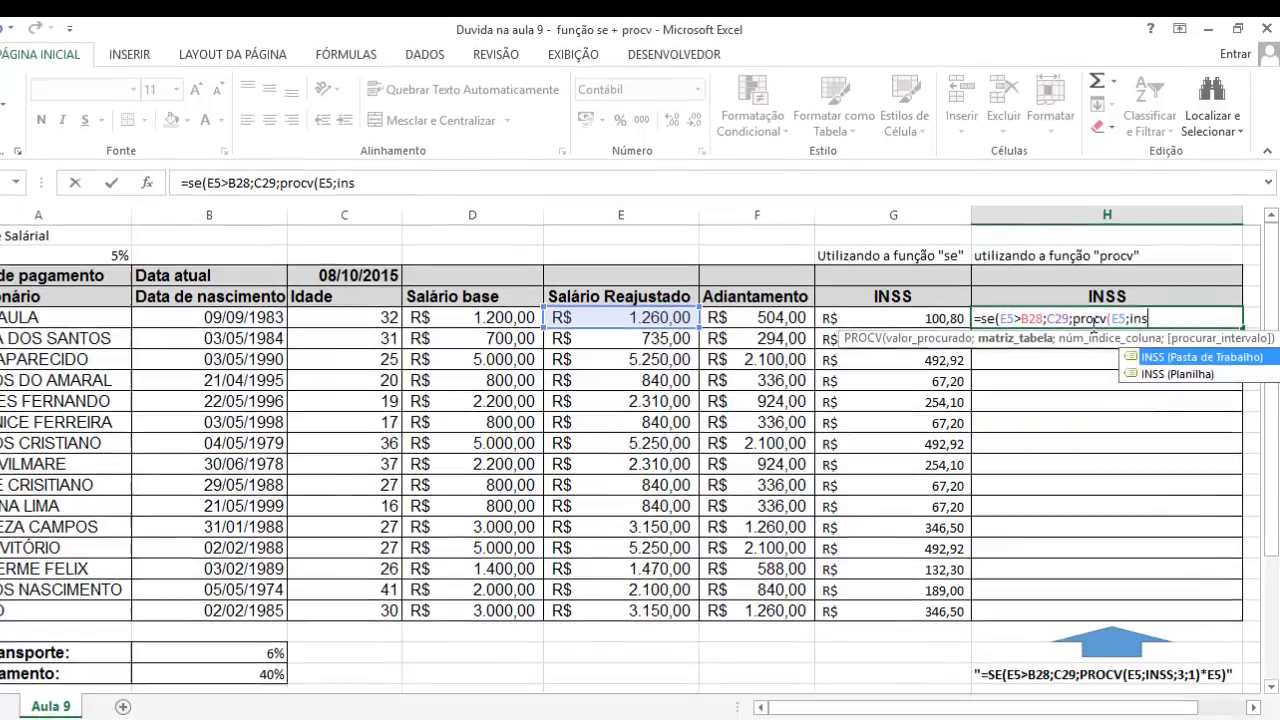
key(BackSpace)
key(BackSpace)
key(BackSpace)
scroll(240, 514, down, 4)
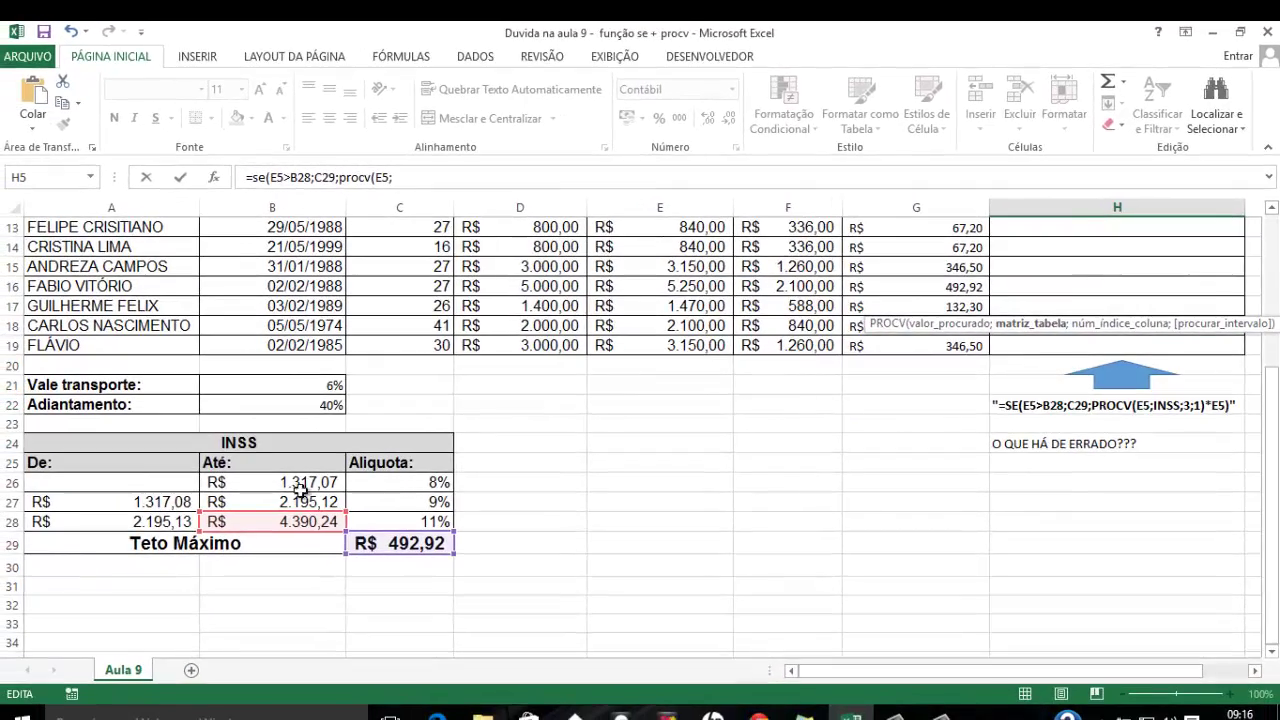
drag(109, 480, 402, 521)
scroll(887, 430, up, 4)
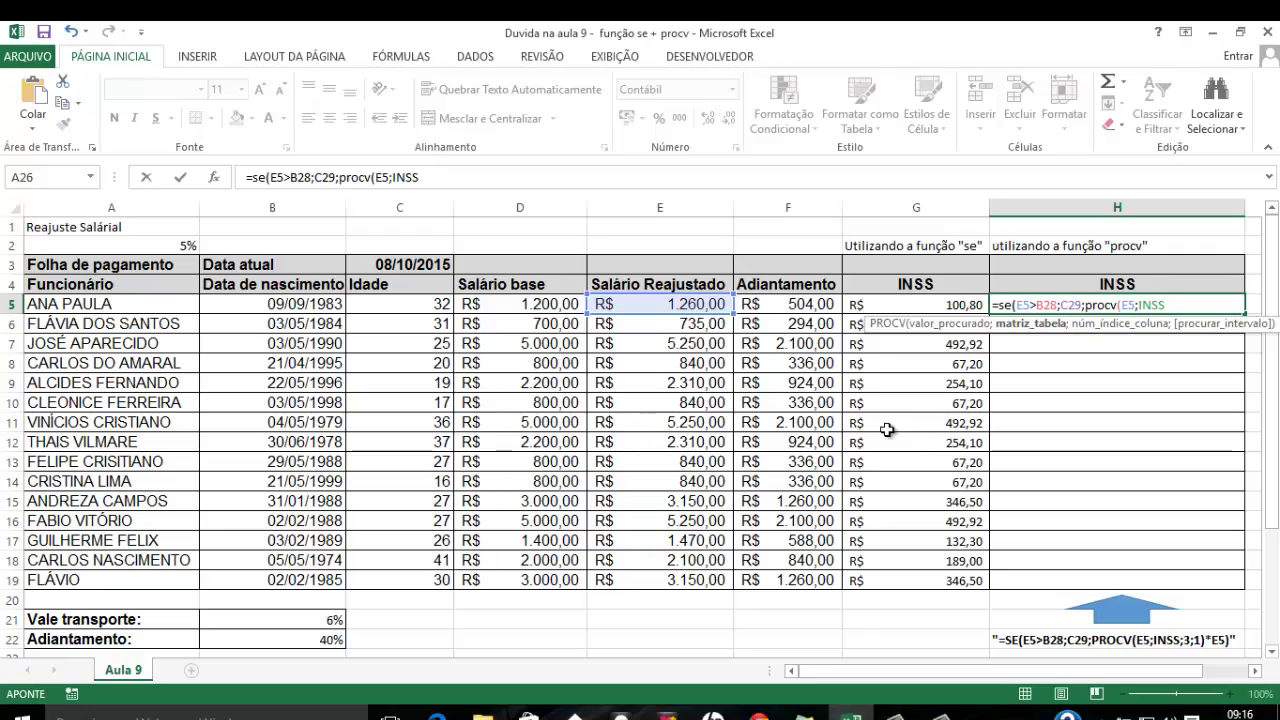
Check the columns of the INSS bracket table and set the procv column index to 3 for the Aliquota column.
scroll(660, 466, down, 3)
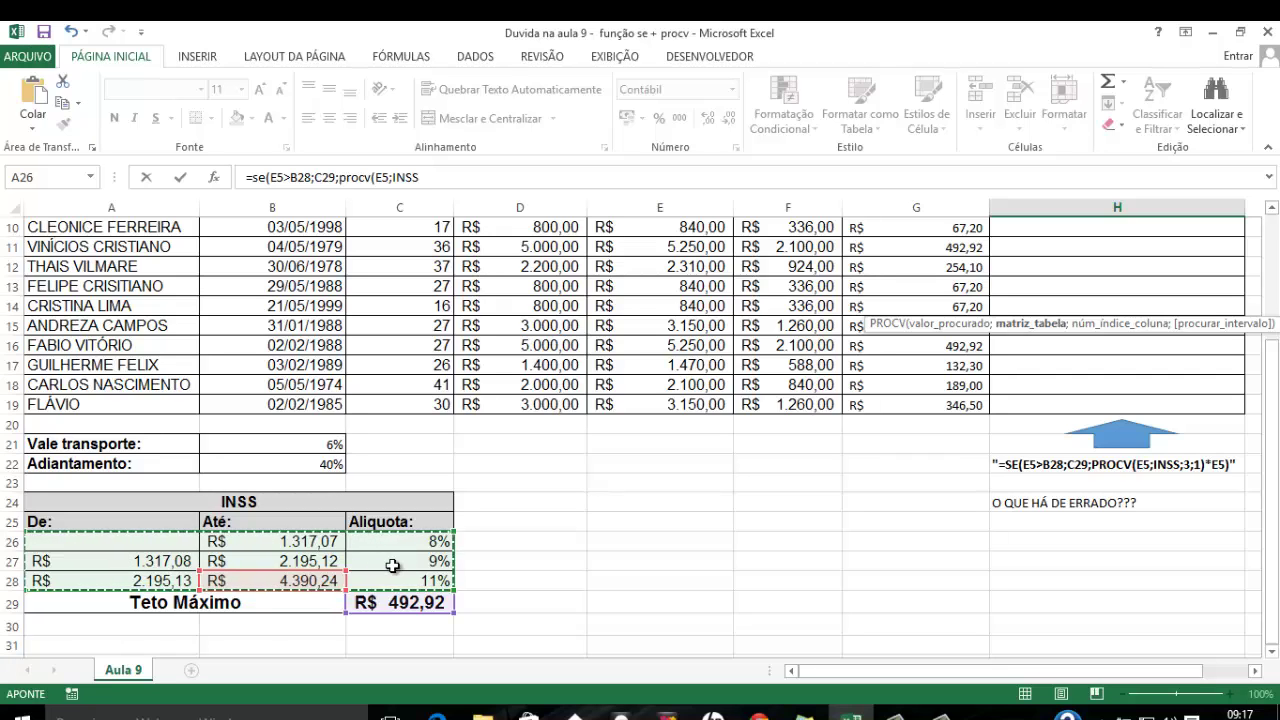
scroll(751, 529, up, 3)
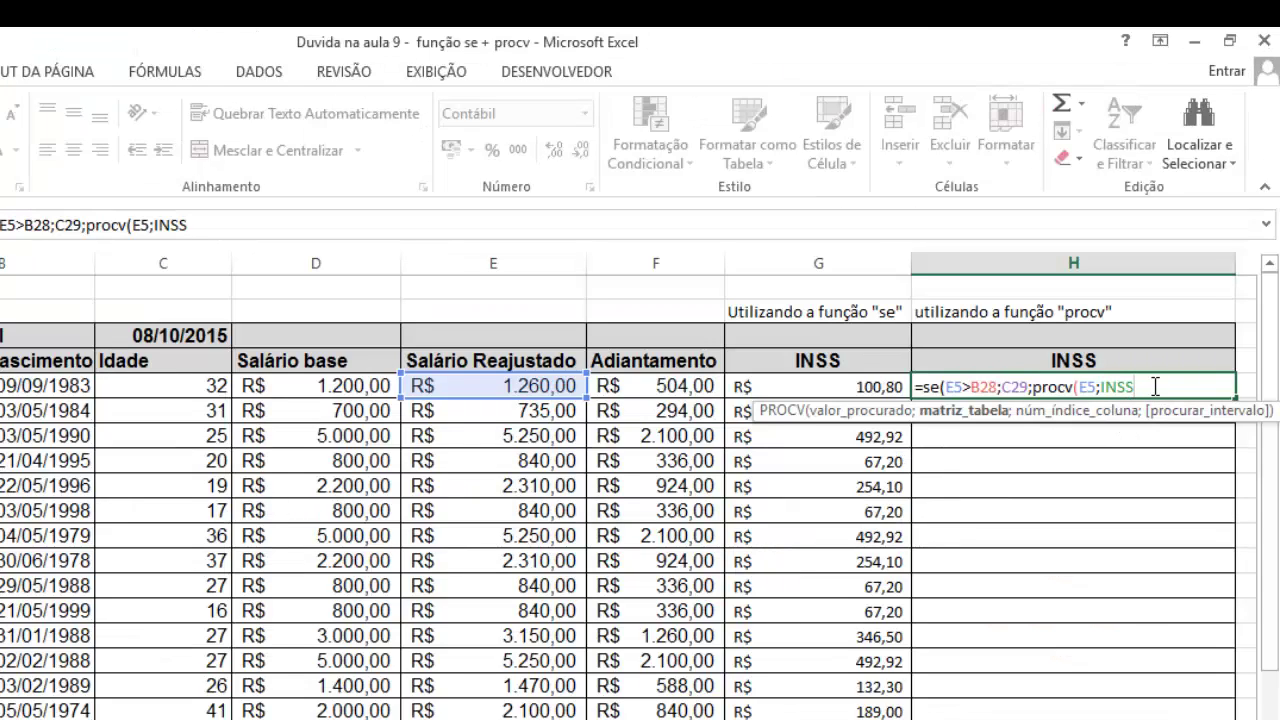
text(;)
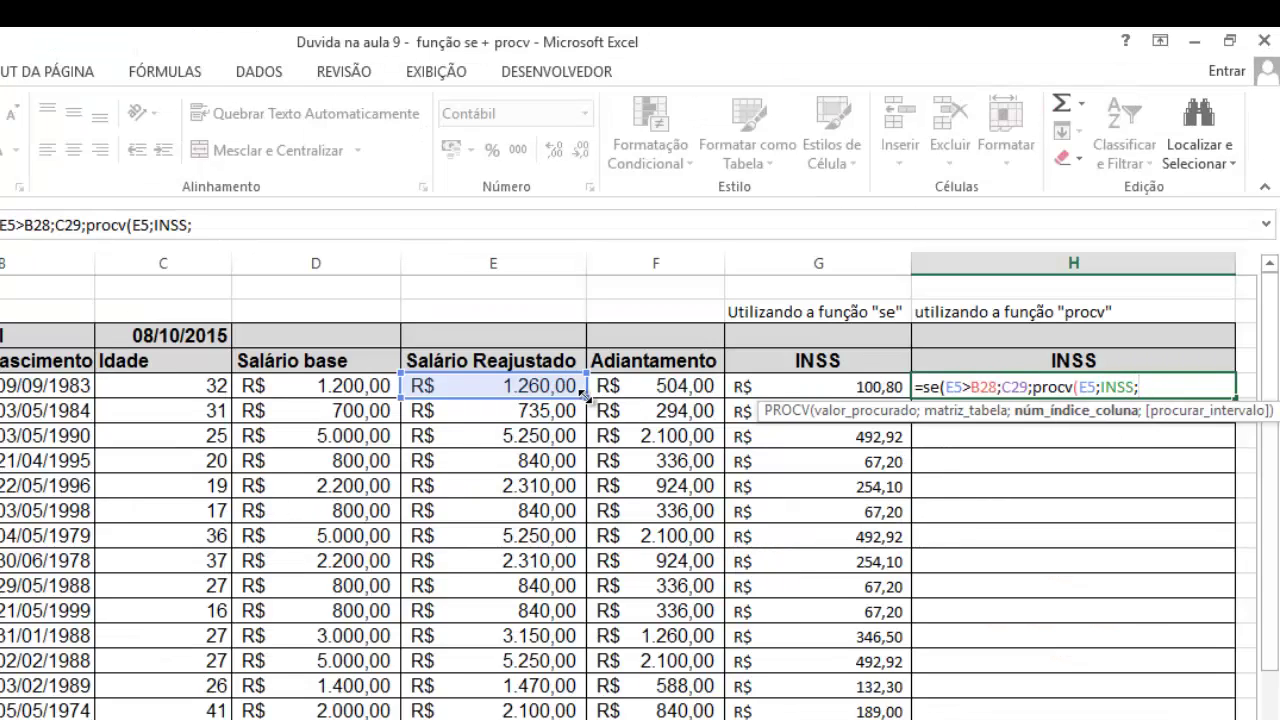
scroll(478, 465, down, 4)
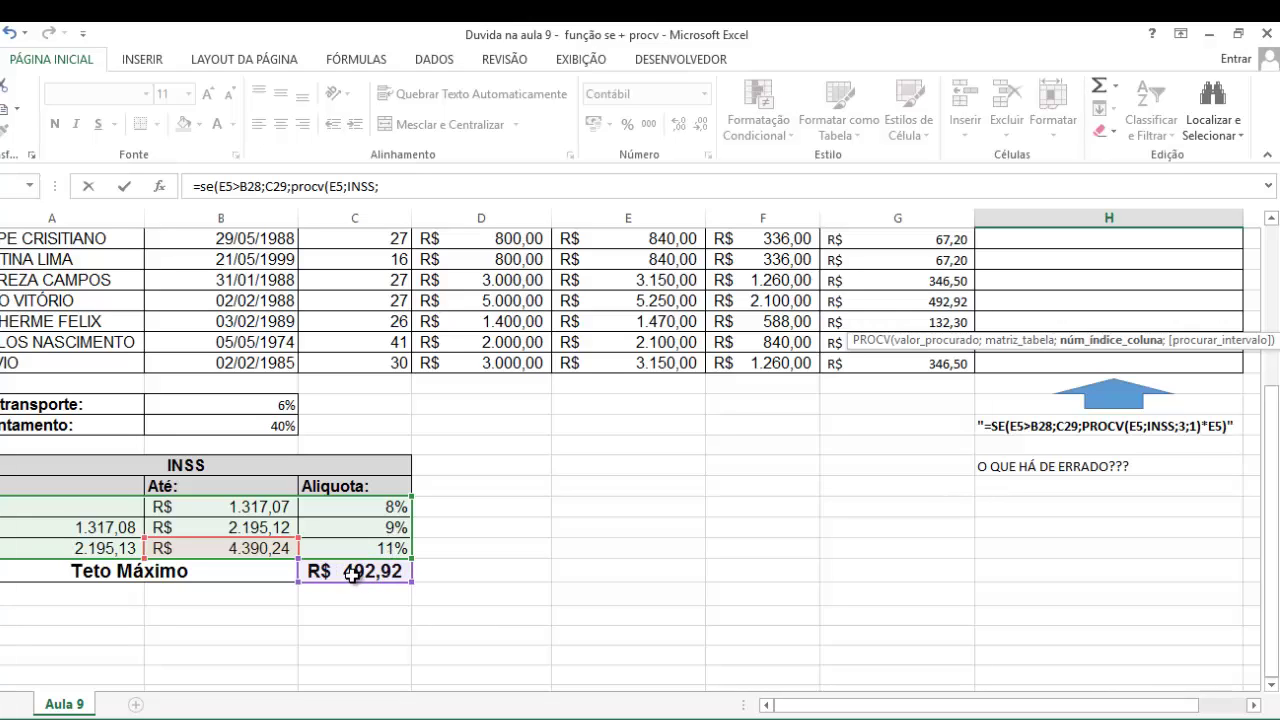
scroll(380, 570, up, 4)
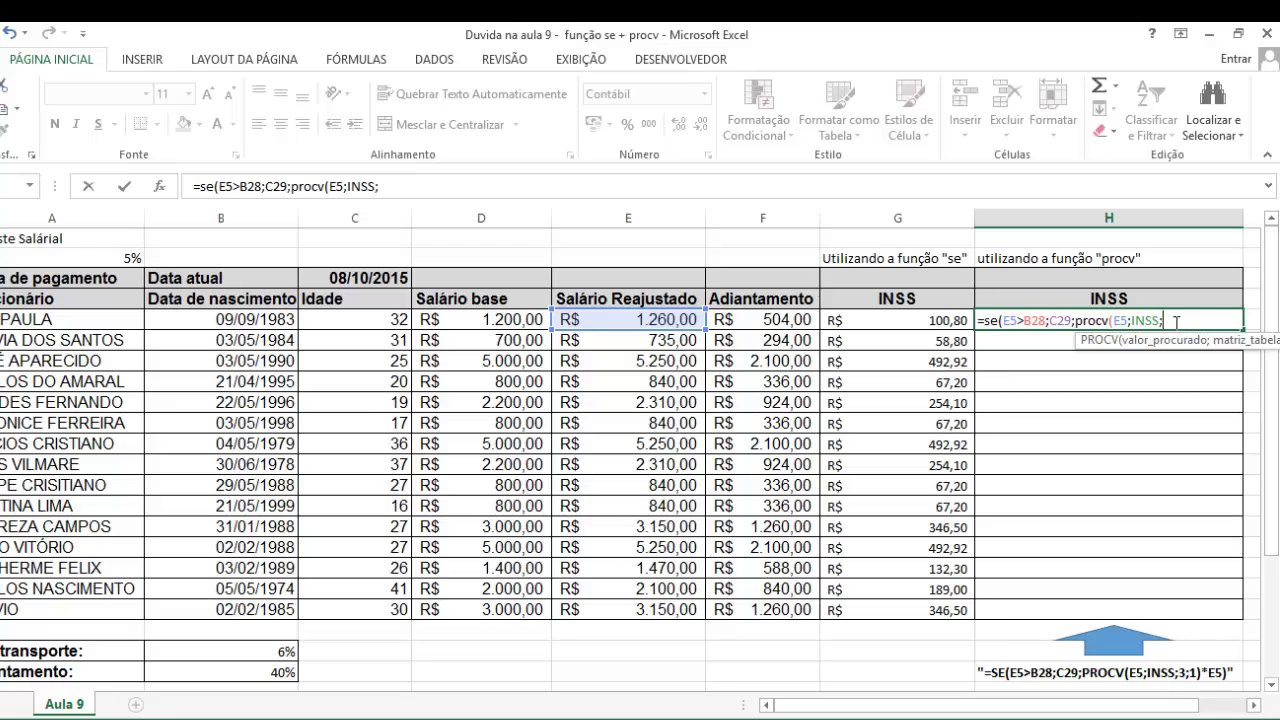
scroll(834, 335, down, 3)
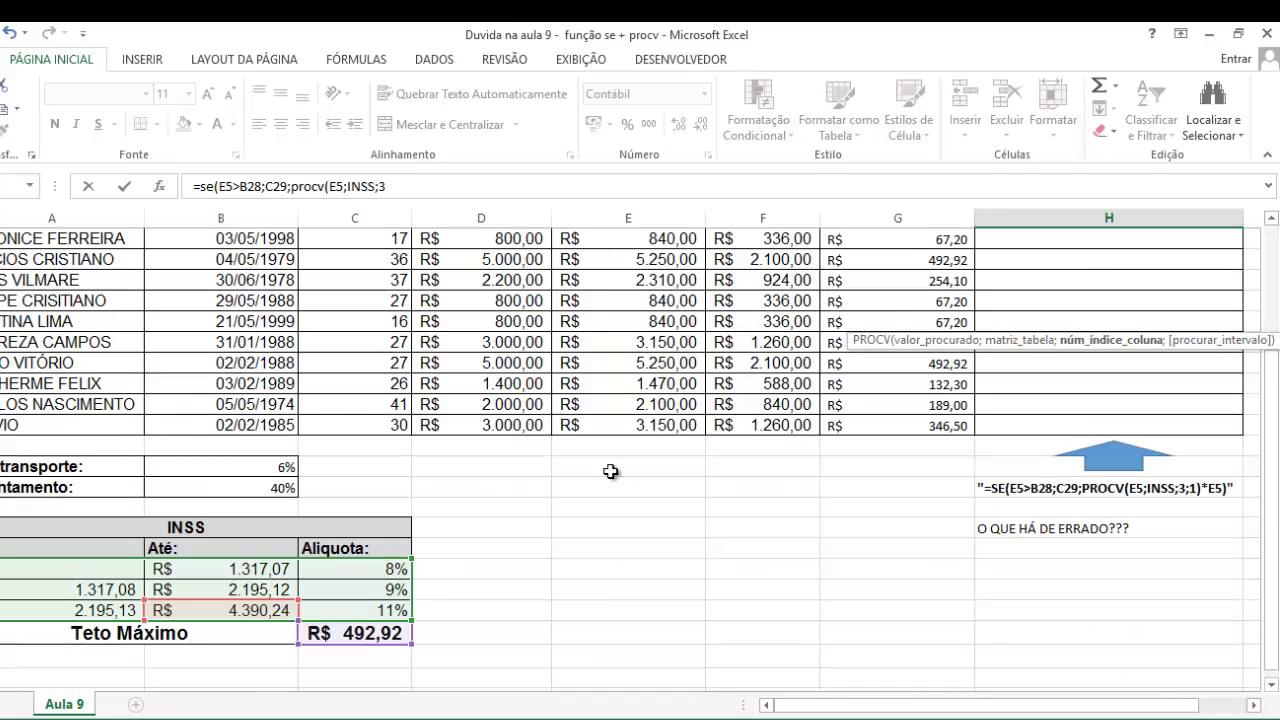
scroll(746, 418, up, 3)
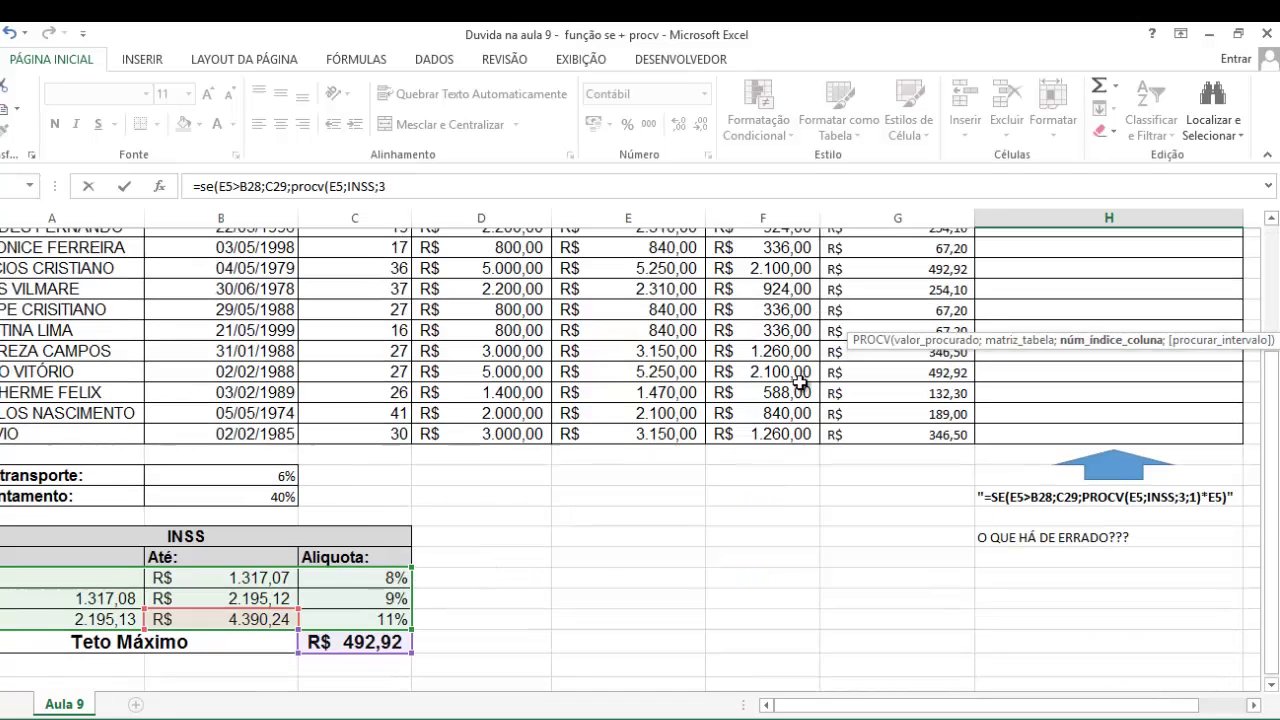
Set the procv range-lookup argument to 1 for an approximate match and compare the adjusted salaries with the INSS brackets.
text(;)
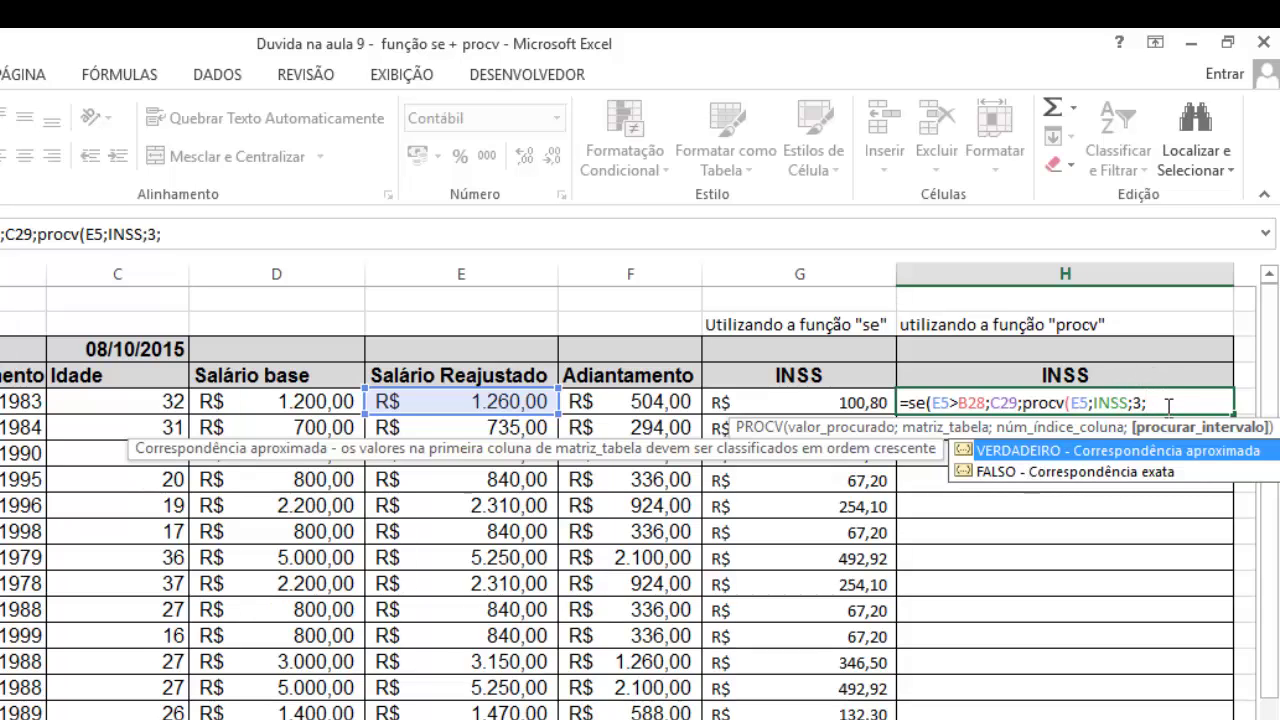
text(1)
scroll(760, 537, down, 4)
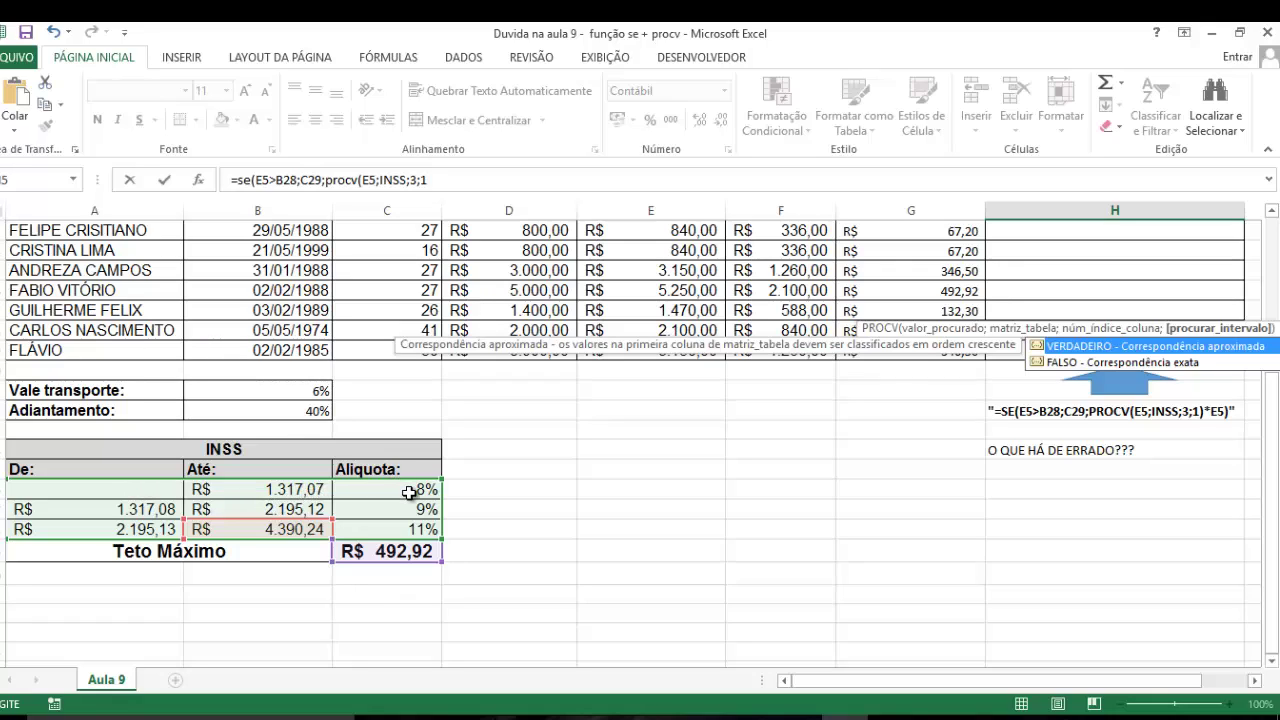
scroll(588, 432, up, 4)
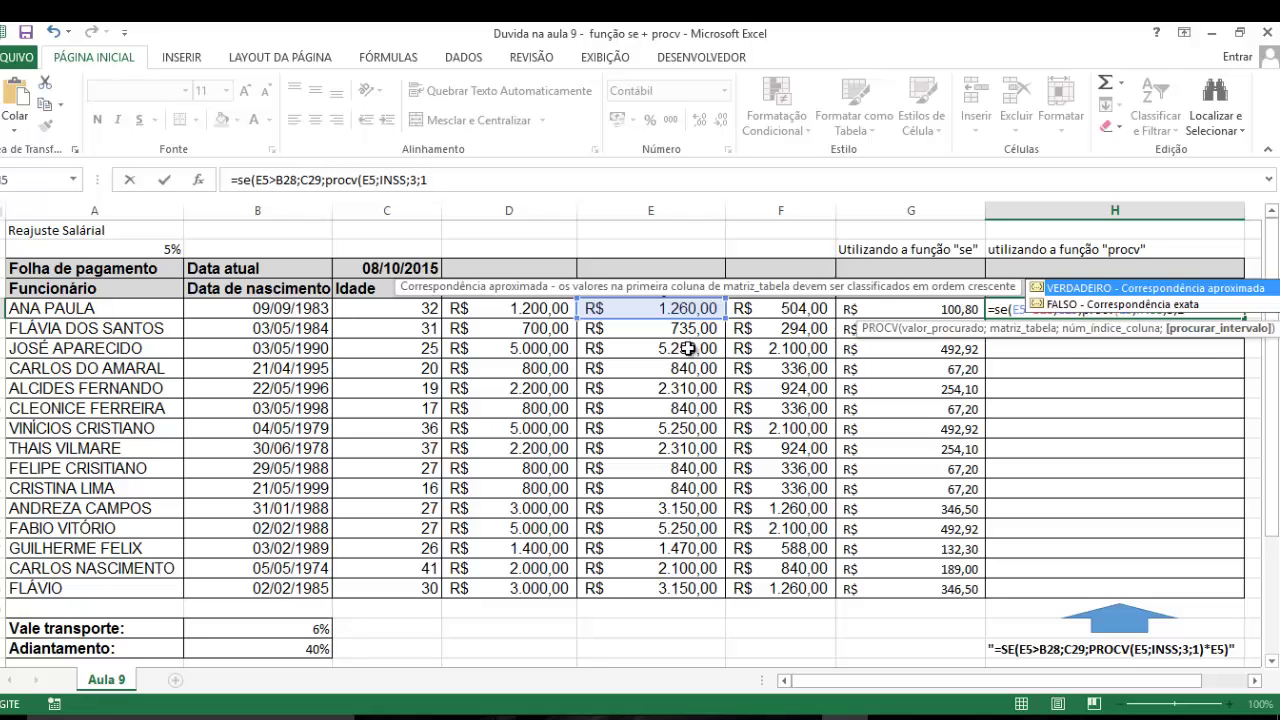
scroll(685, 343, down, 1)
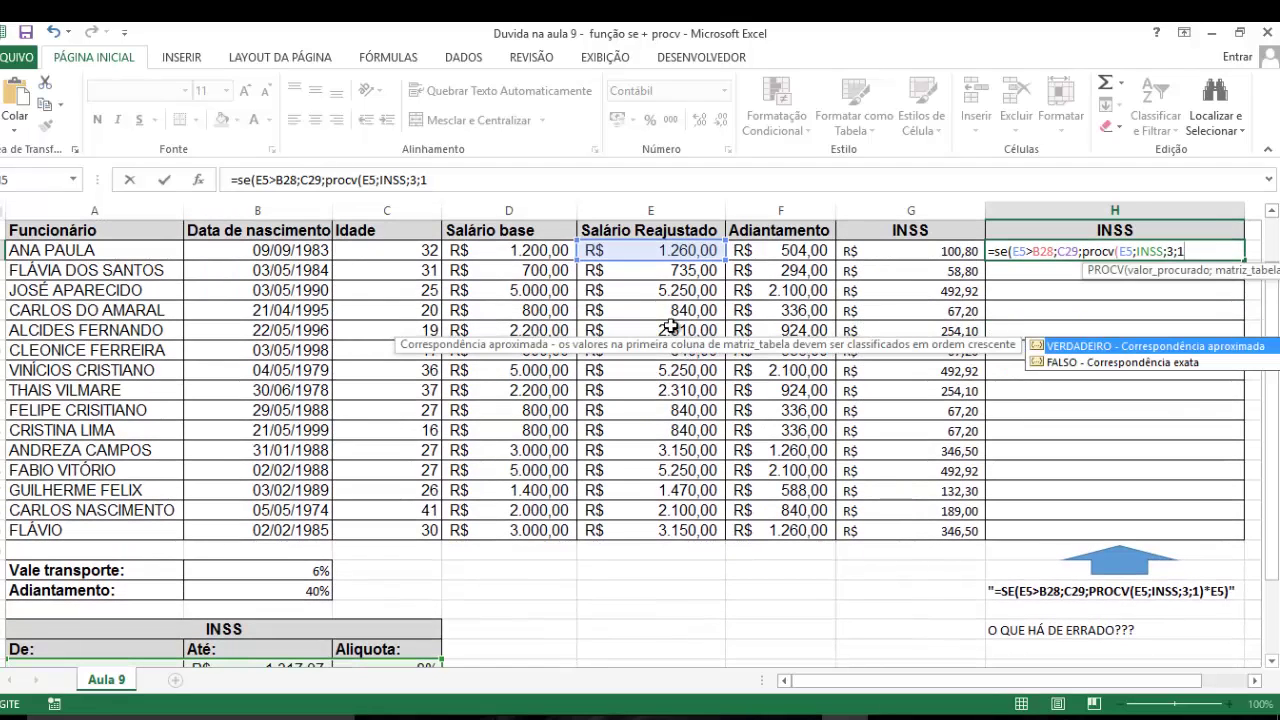
scroll(669, 327, down, 1)
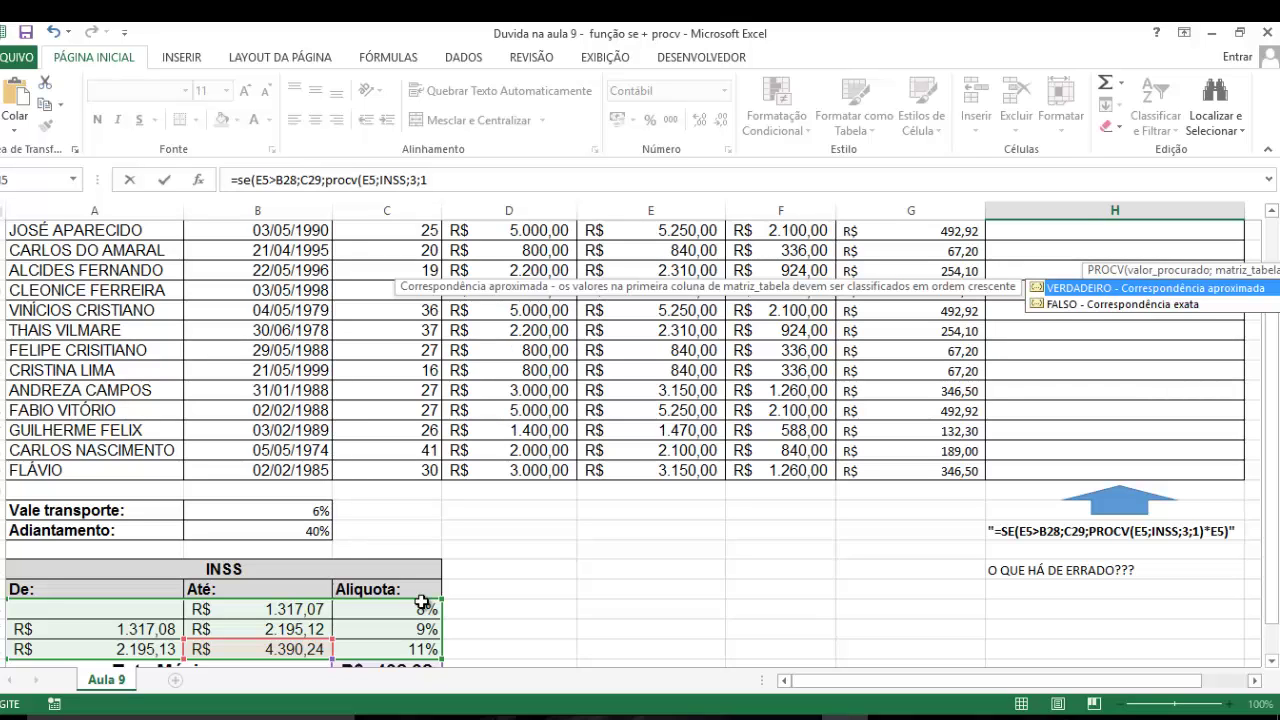
Close the procv parenthesis in H5, try to enter the formula, and decline the proposed correction to continue editing.
scroll(428, 580, up, 2)
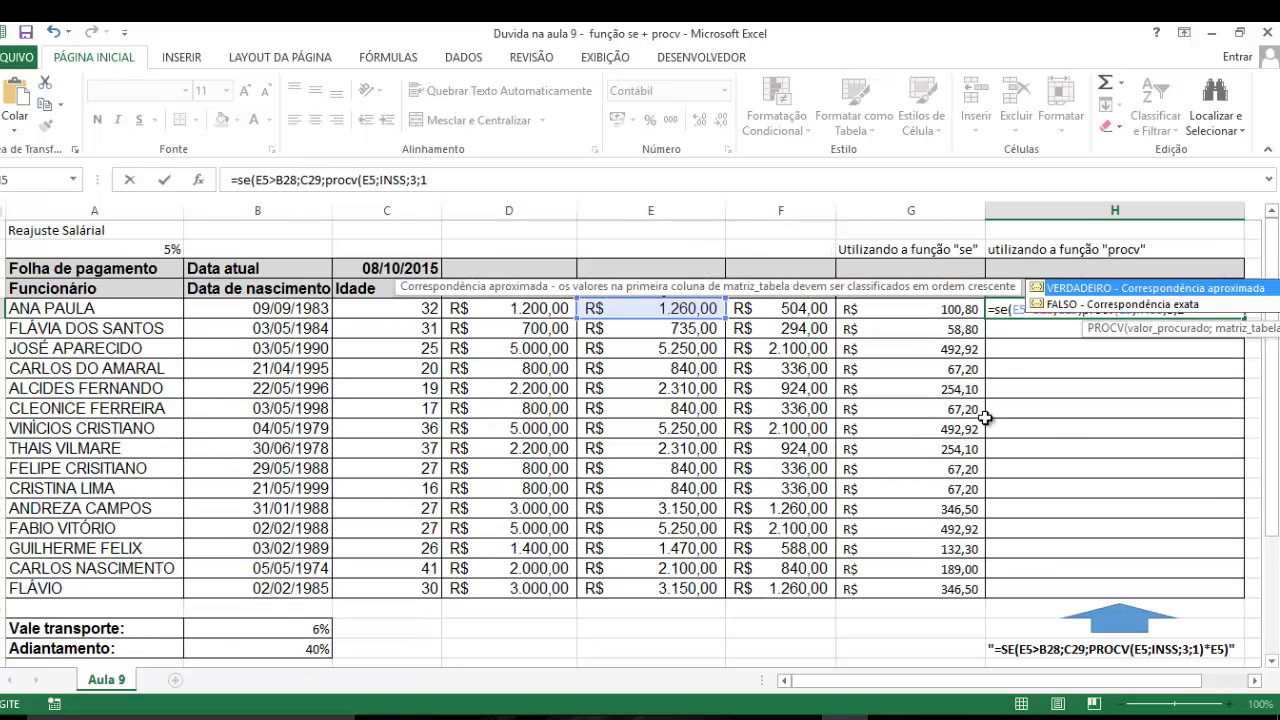
scroll(1245, 428, down, 1)
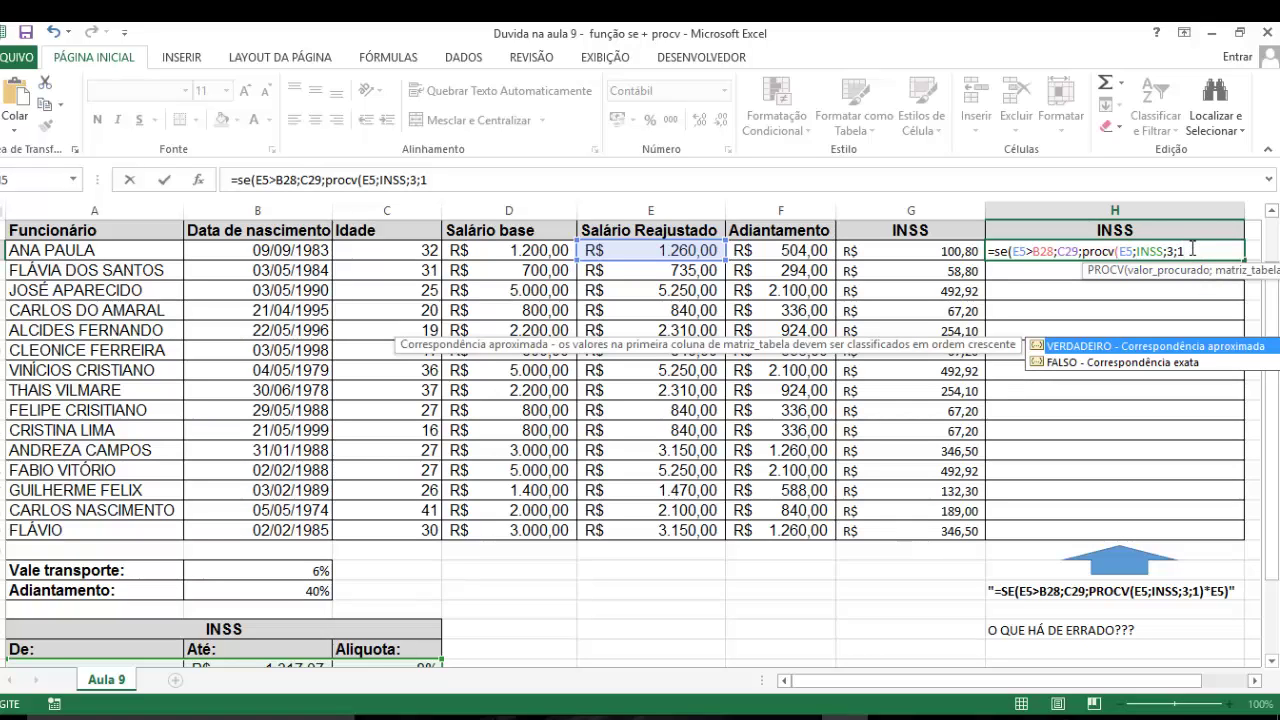
text())
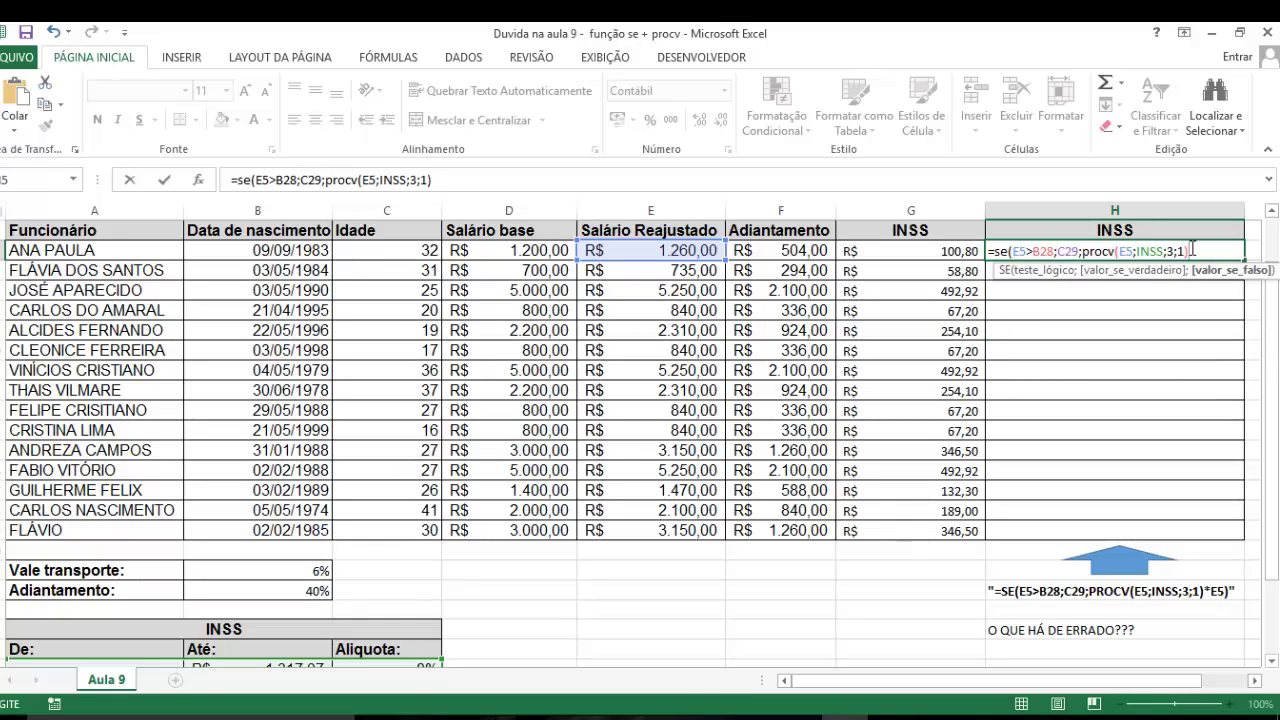
key(Return)
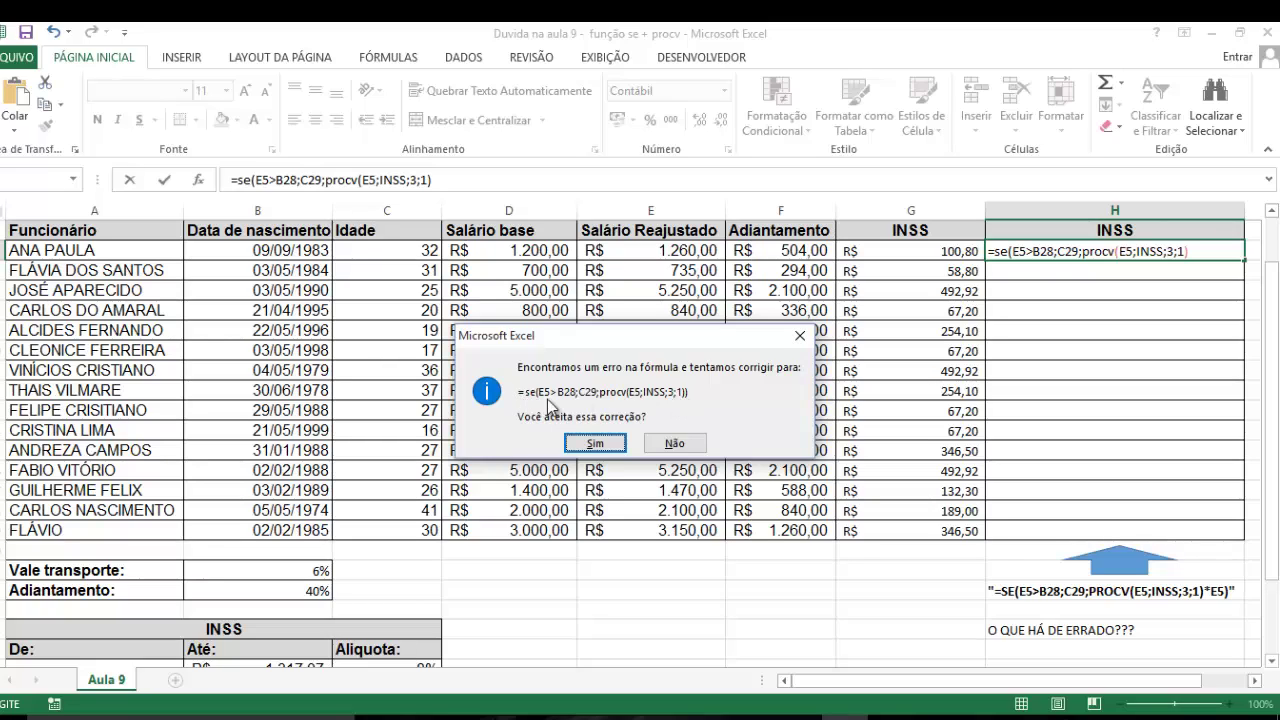
click(670, 443)
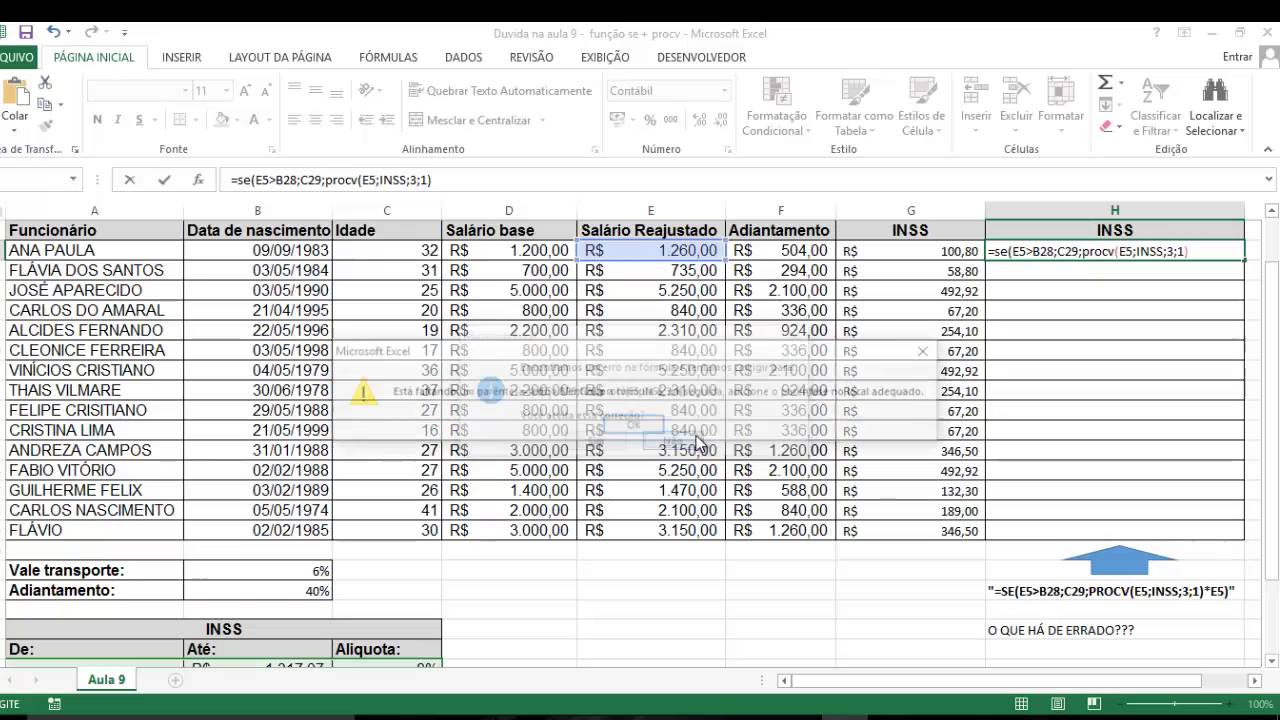
click(632, 425)
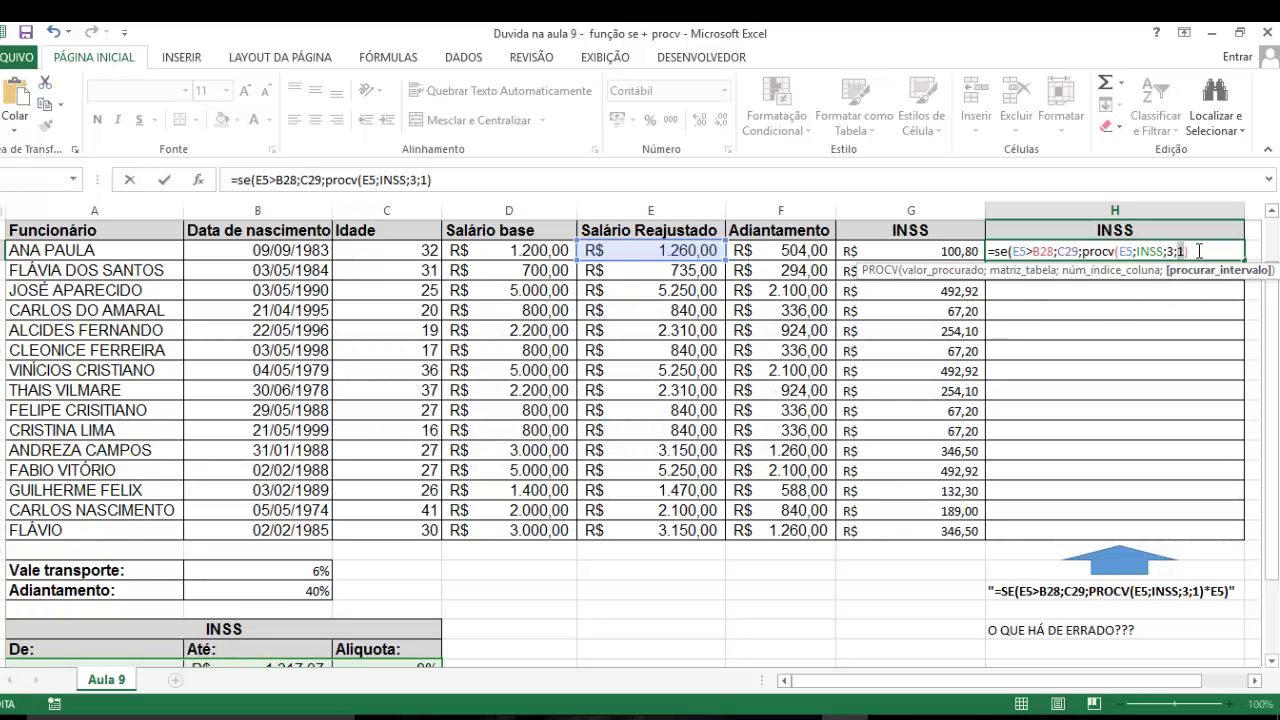
text())
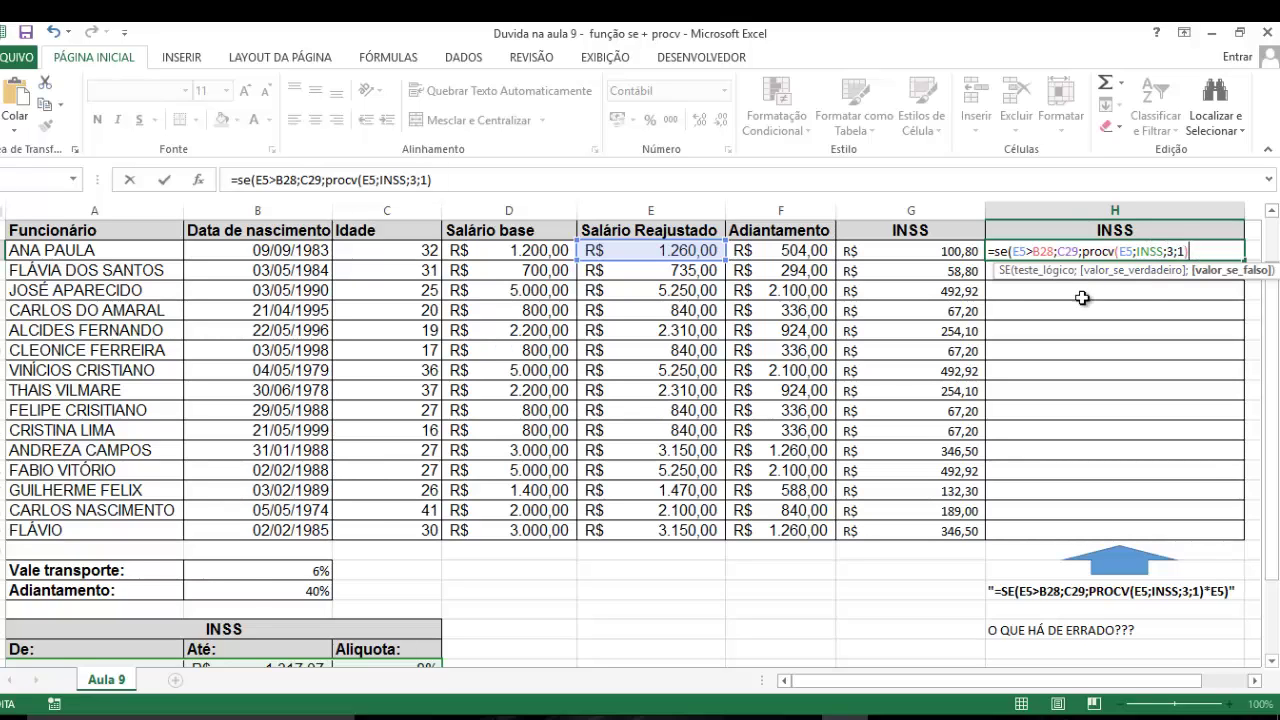
Multiply the procv rate by the adjusted salary in E5 and close the SE function in H5.
scroll(1082, 297, down, 3)
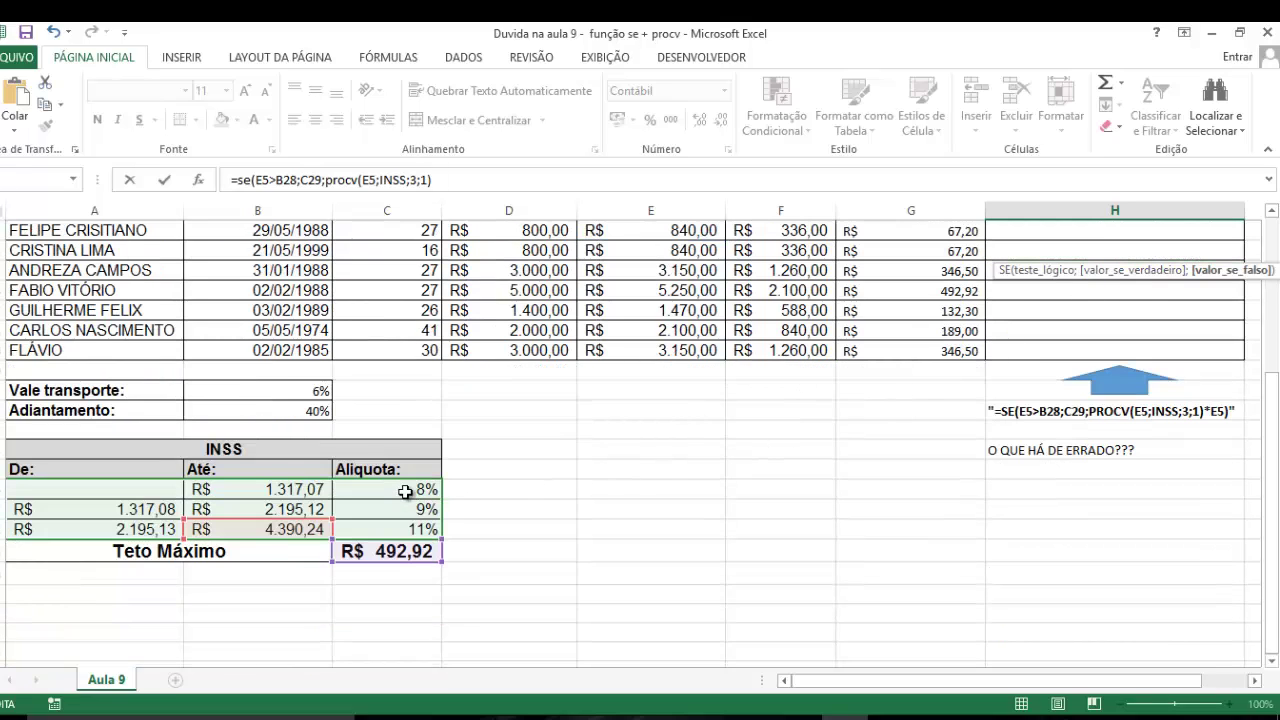
scroll(405, 491, up, 4)
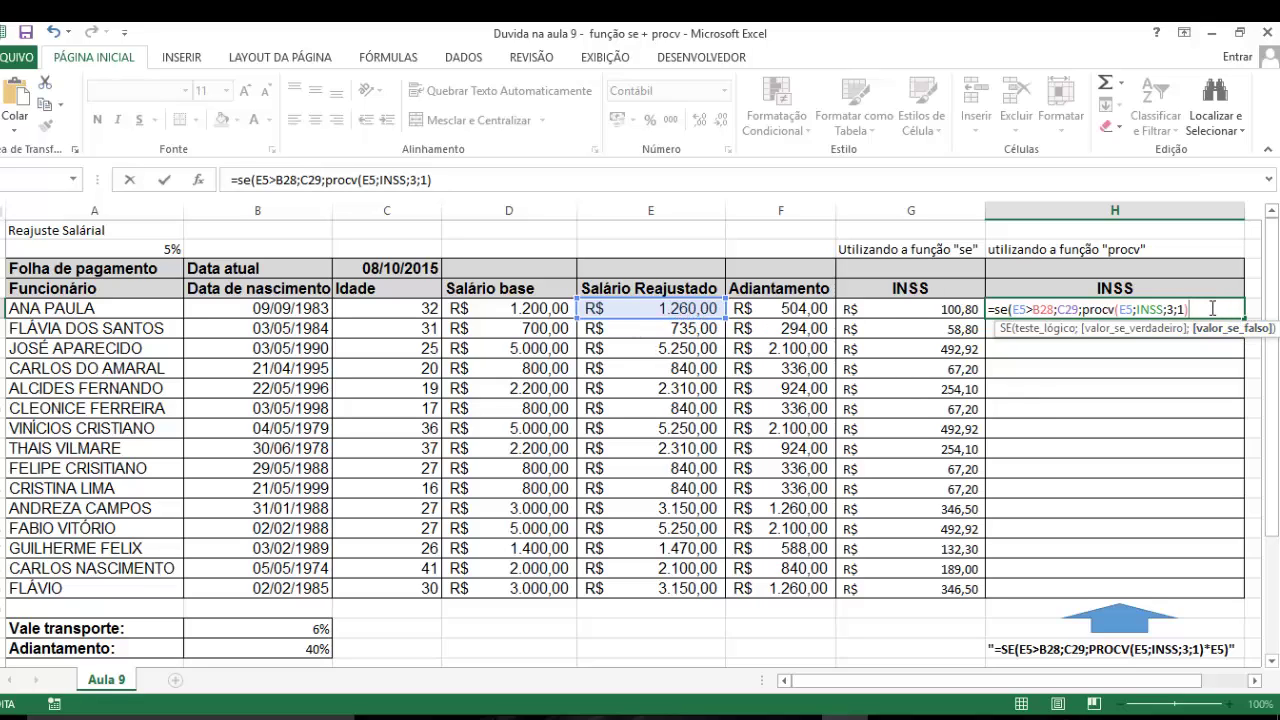
text(*)
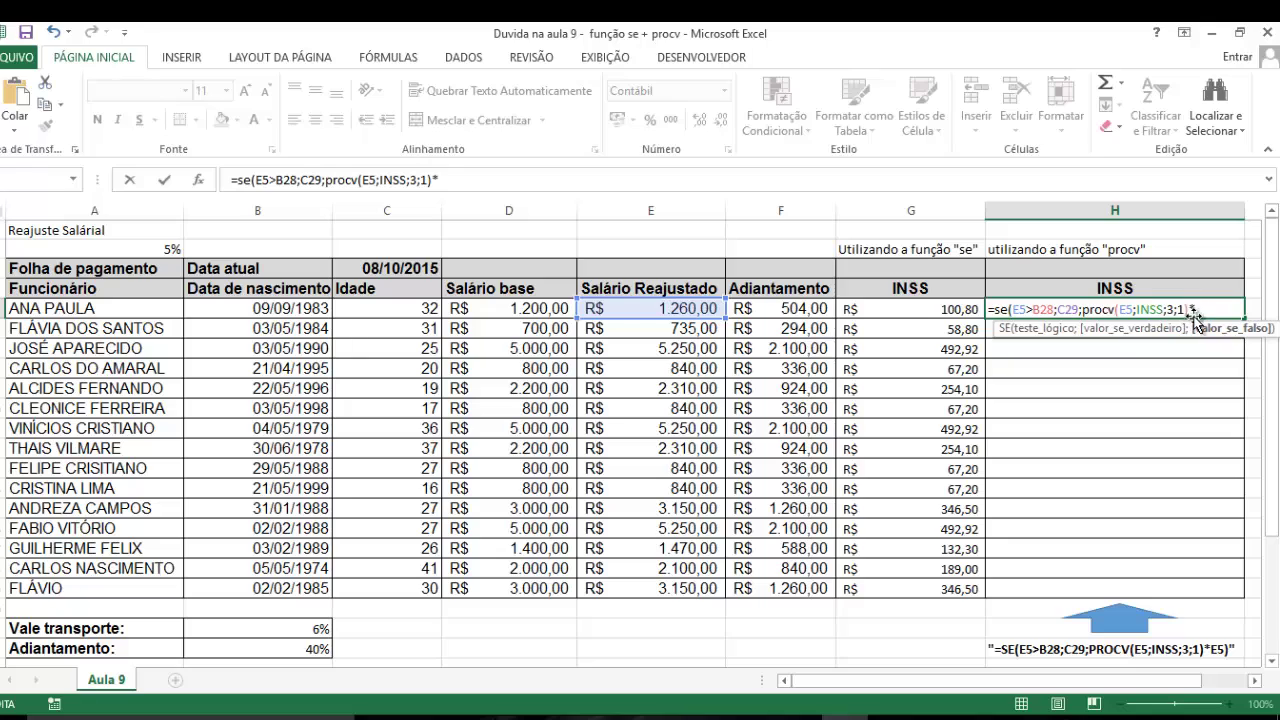
click(665, 308)
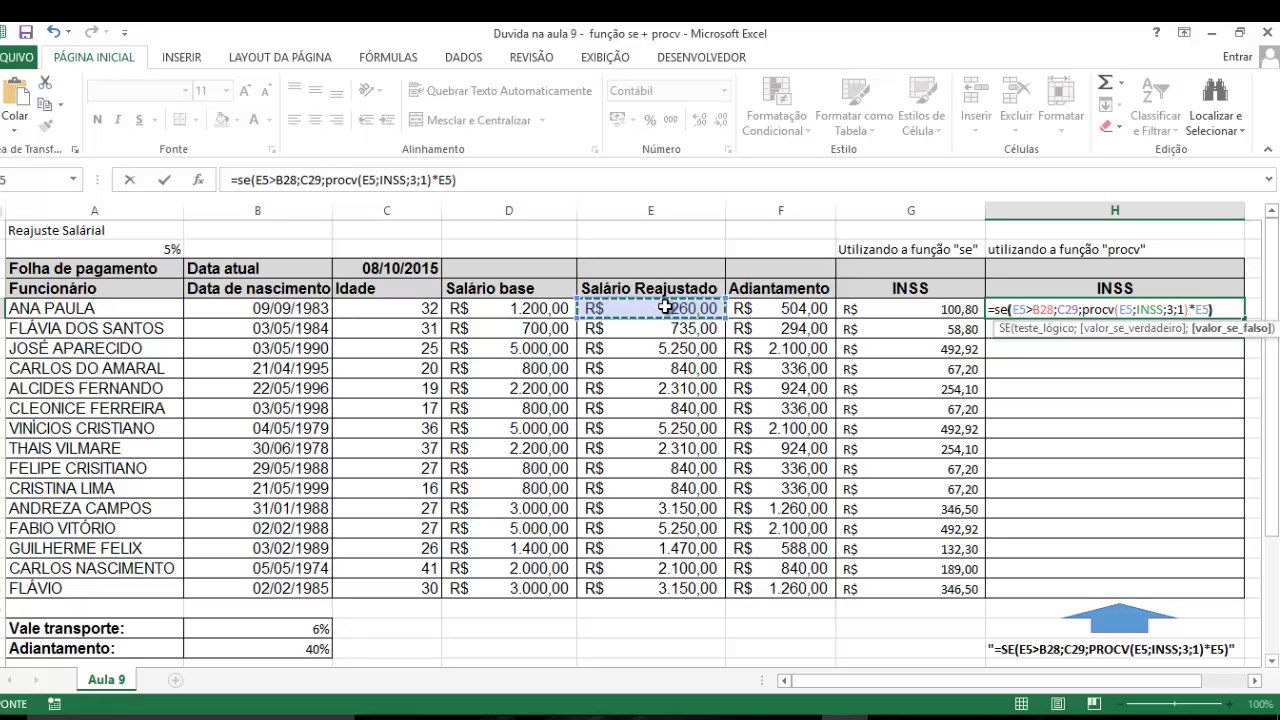
text())
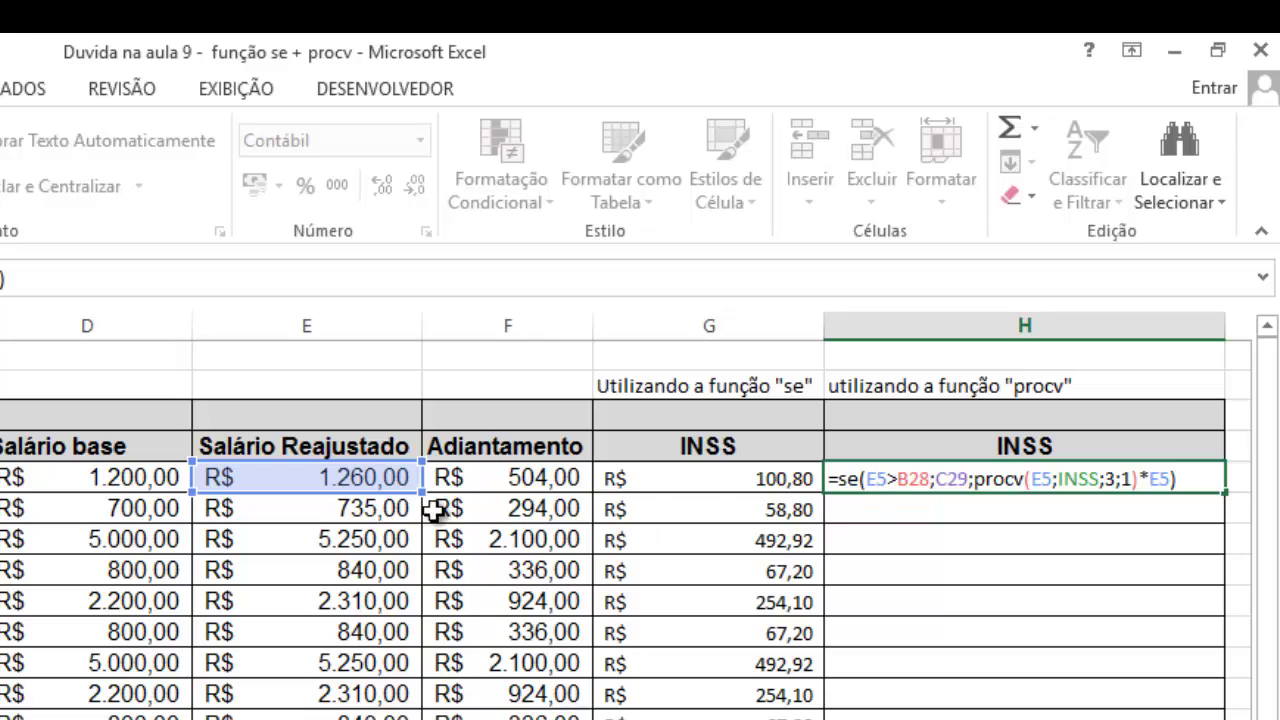
Check the H5 formula's arguments against the adjusted salaries and the INSS bracket table, and enter the formula.
scroll(373, 492, down, 5)
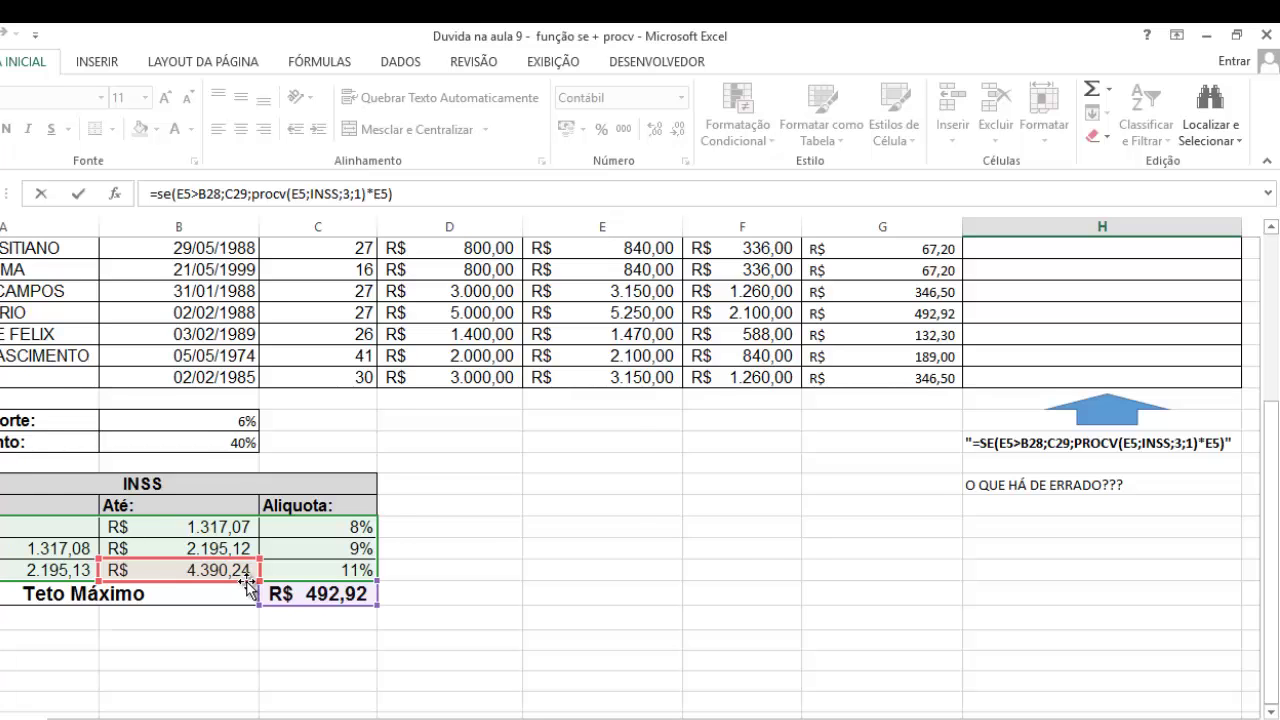
scroll(240, 580, up, 4)
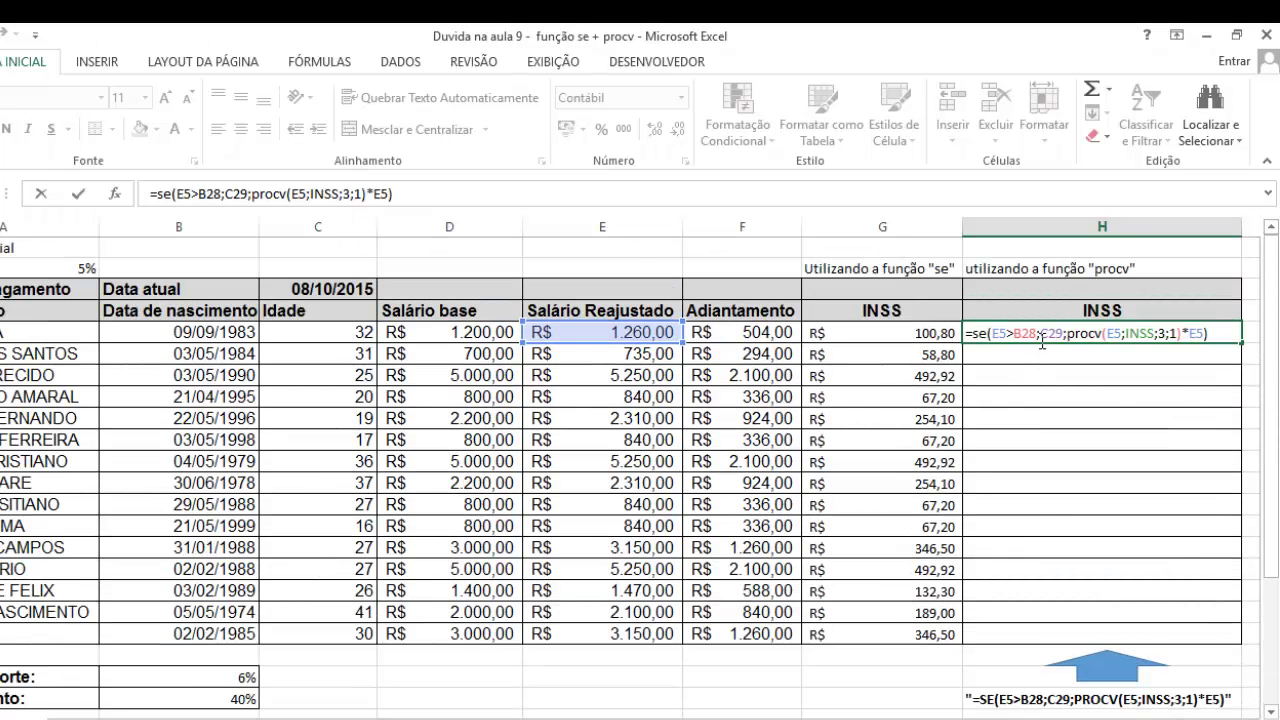
scroll(857, 437, down, 5)
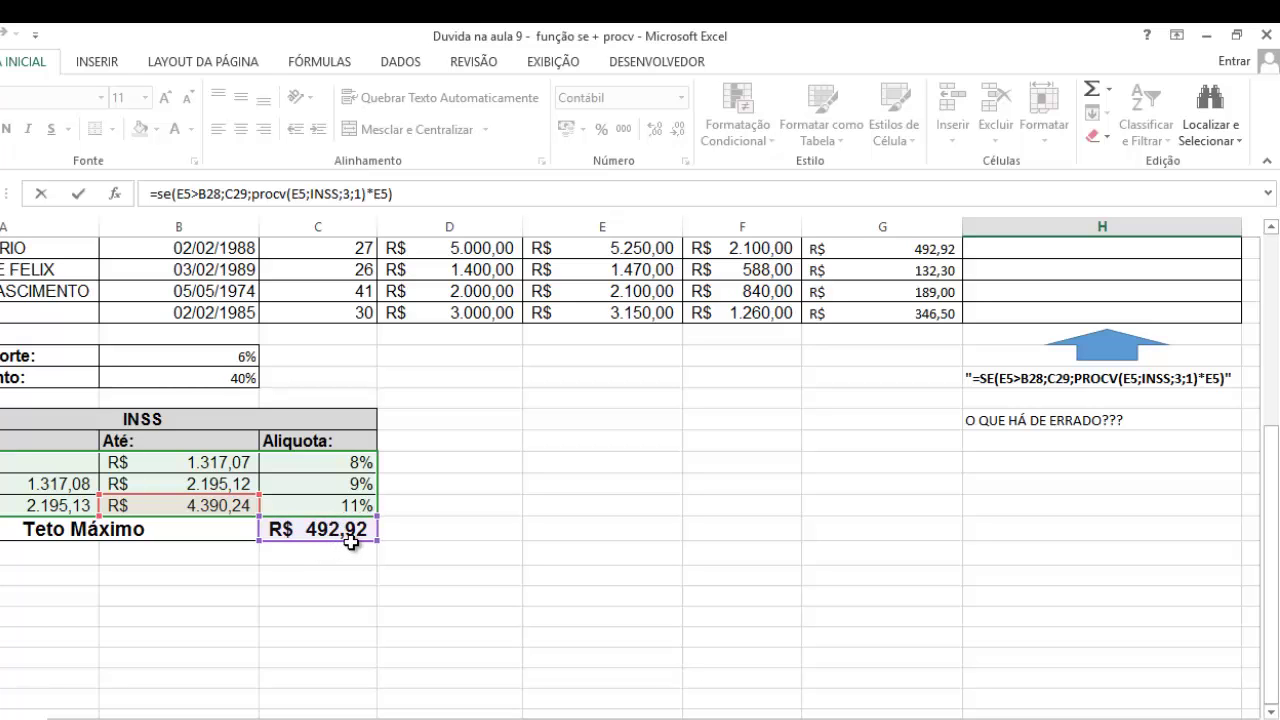
scroll(350, 541, up, 5)
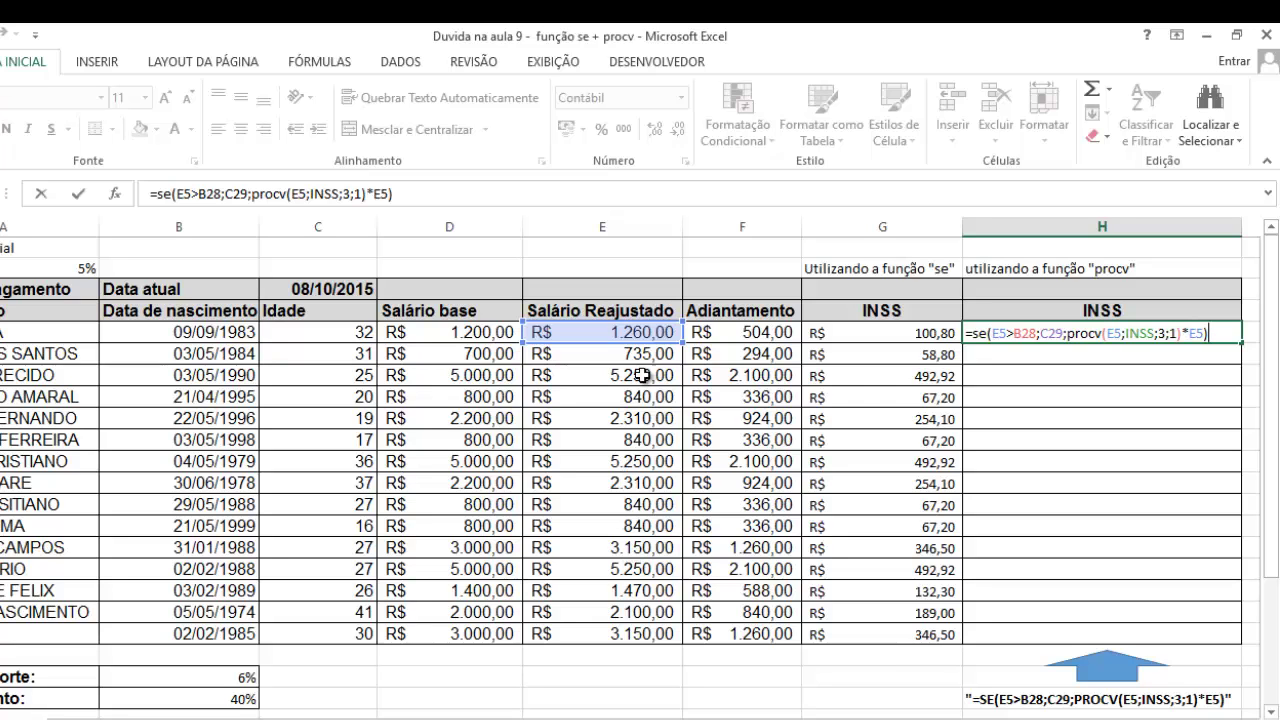
scroll(500, 451, down, 5)
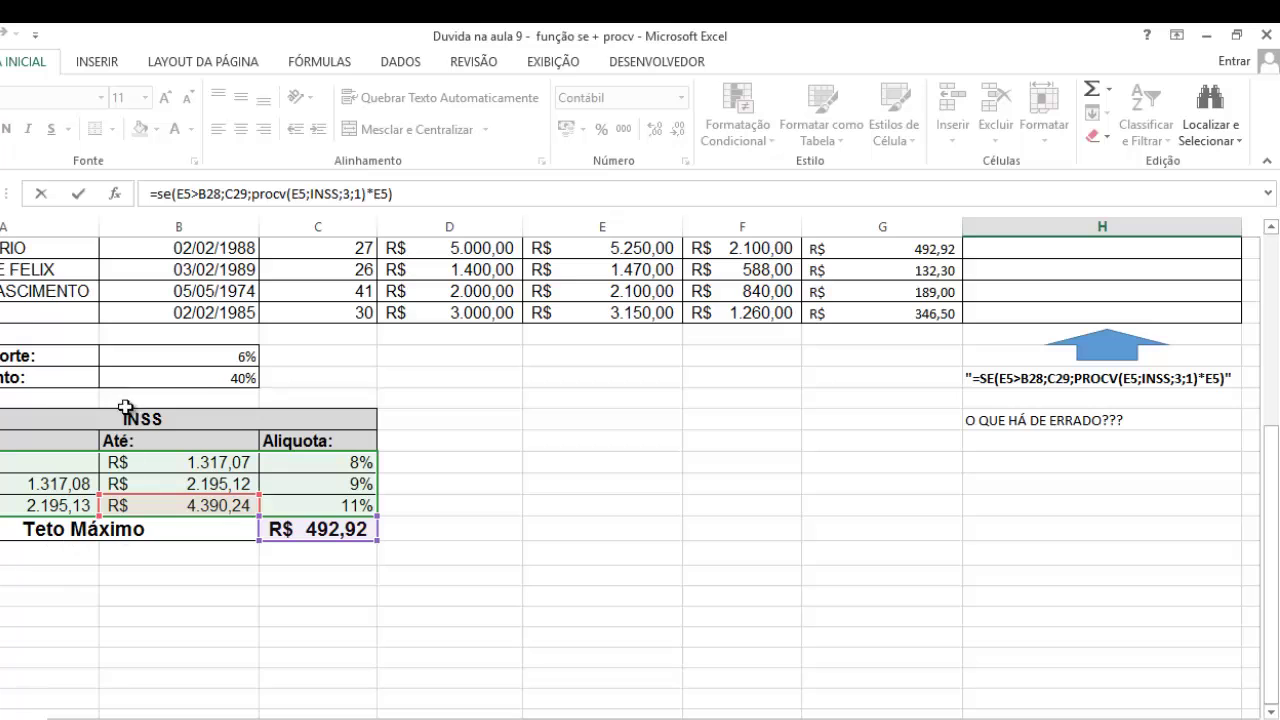
scroll(743, 480, up, 5)
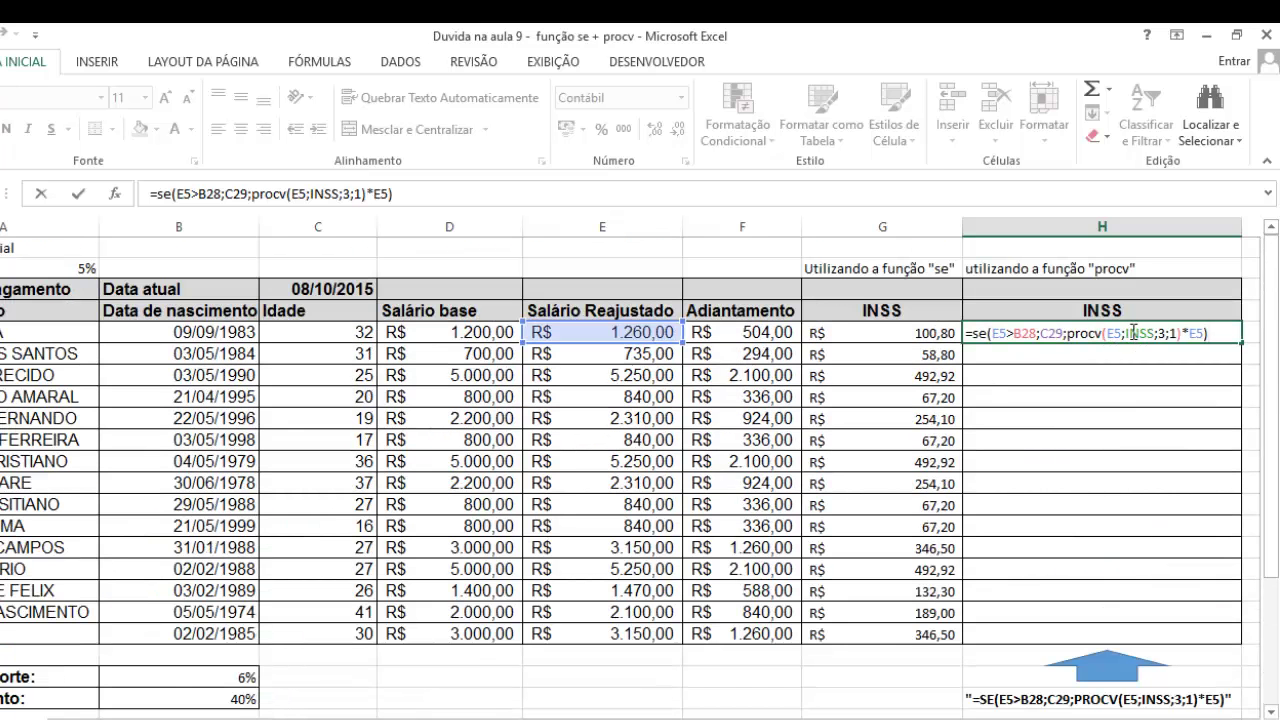
scroll(80, 638, down, 4)
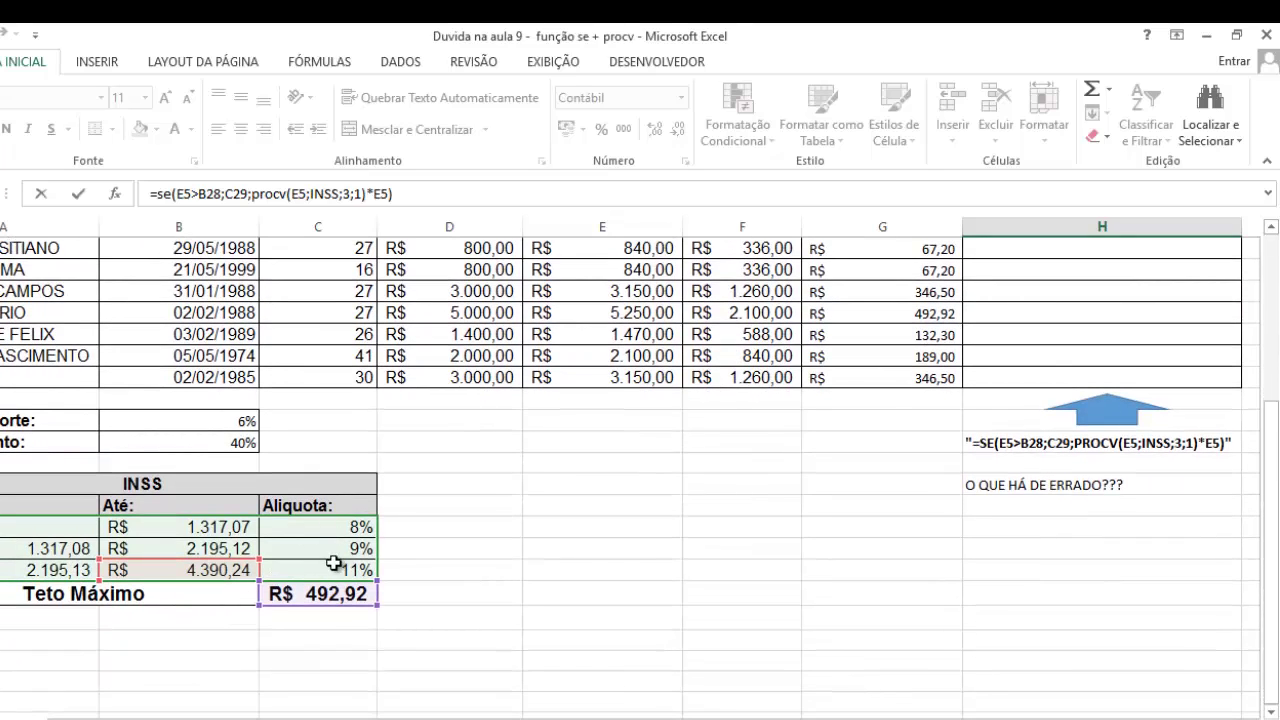
scroll(771, 509, up, 4)
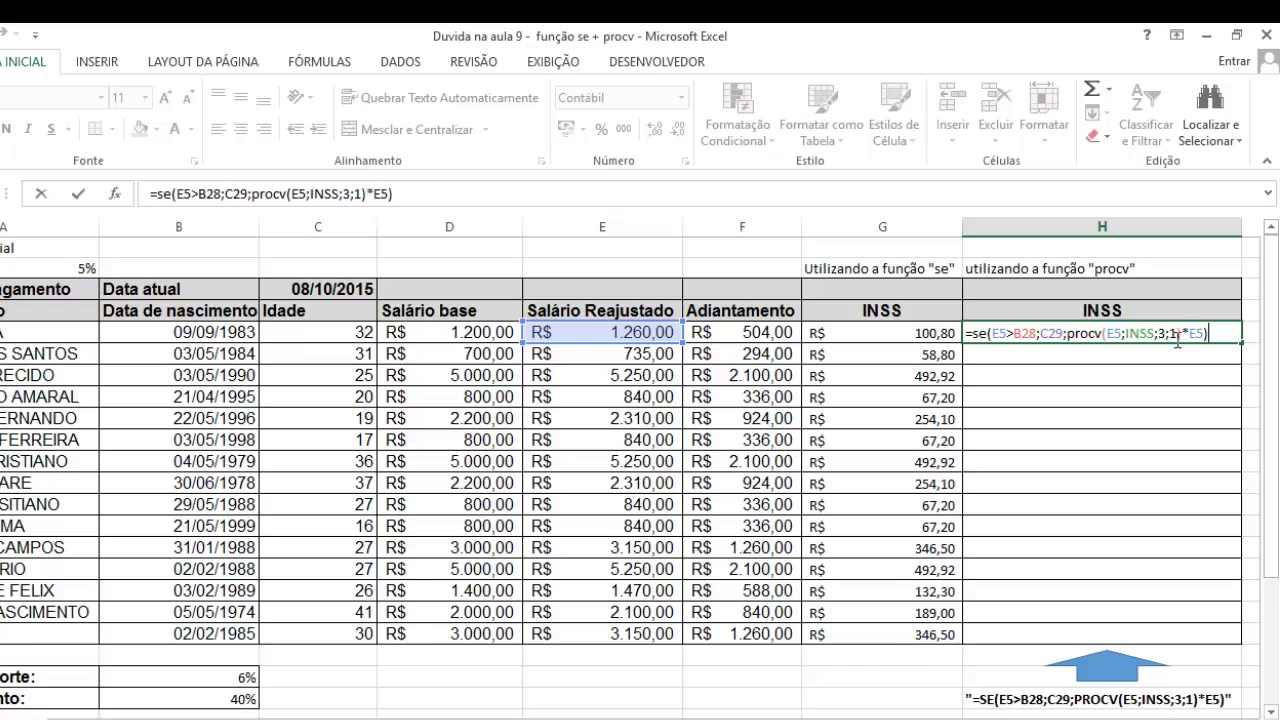
scroll(371, 586, down, 4)
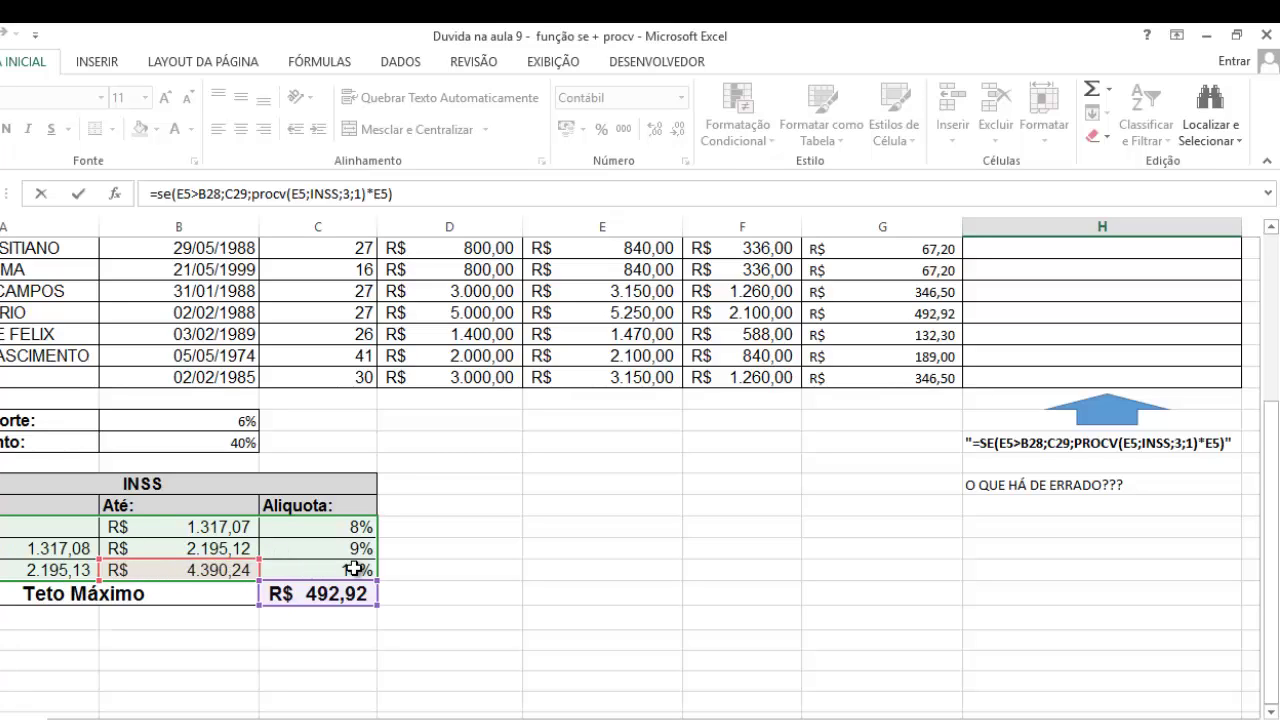
scroll(355, 569, up, 4)
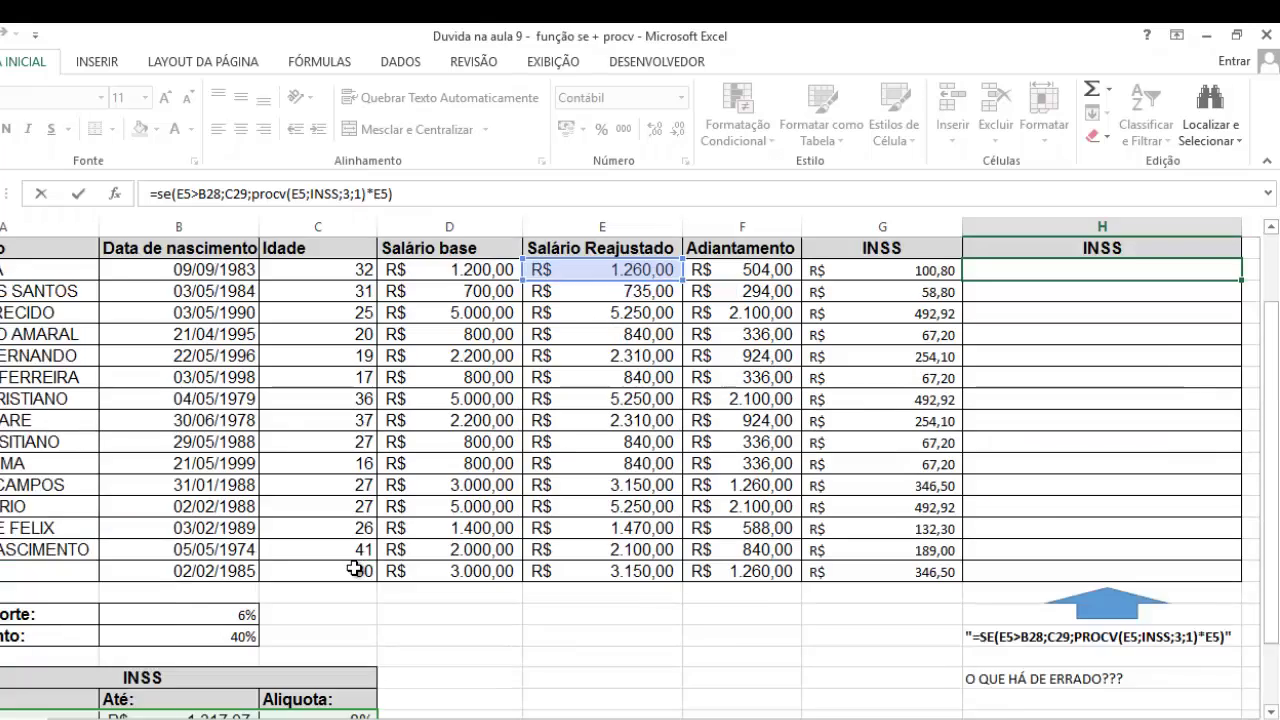
scroll(352, 572, down, 2)
scroll(352, 572, up, 3)
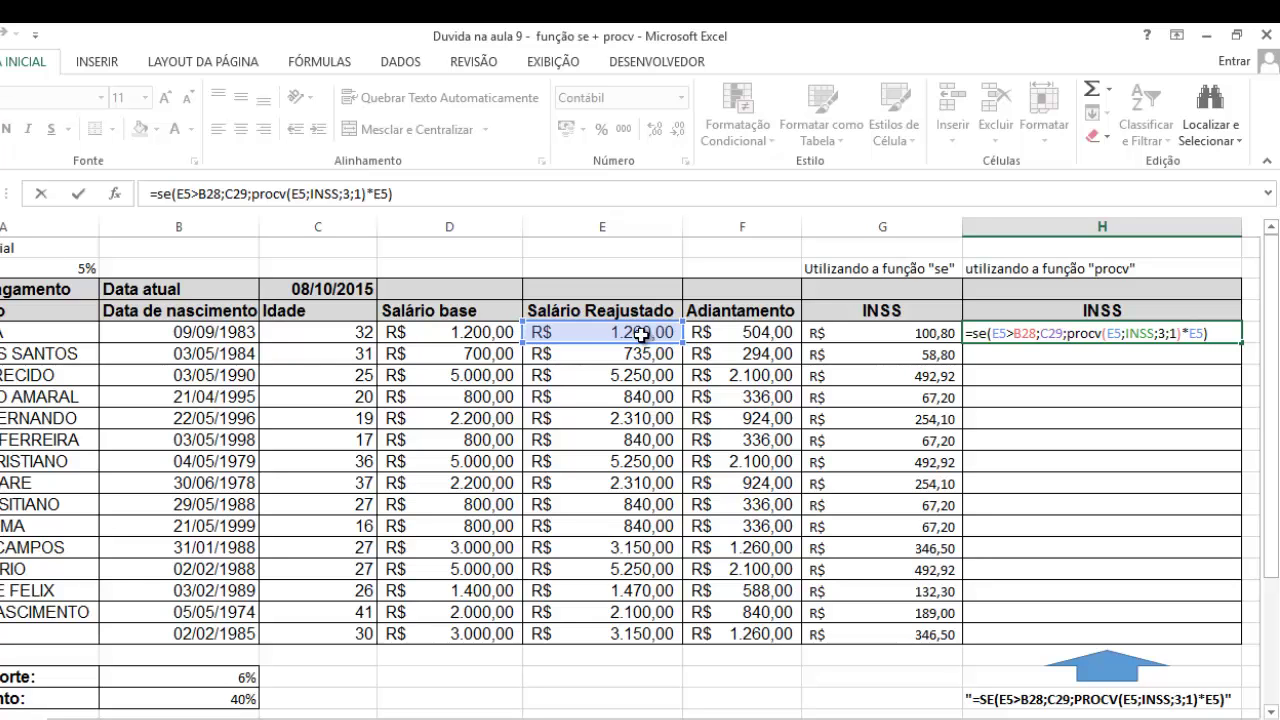
scroll(350, 538, down, 4)
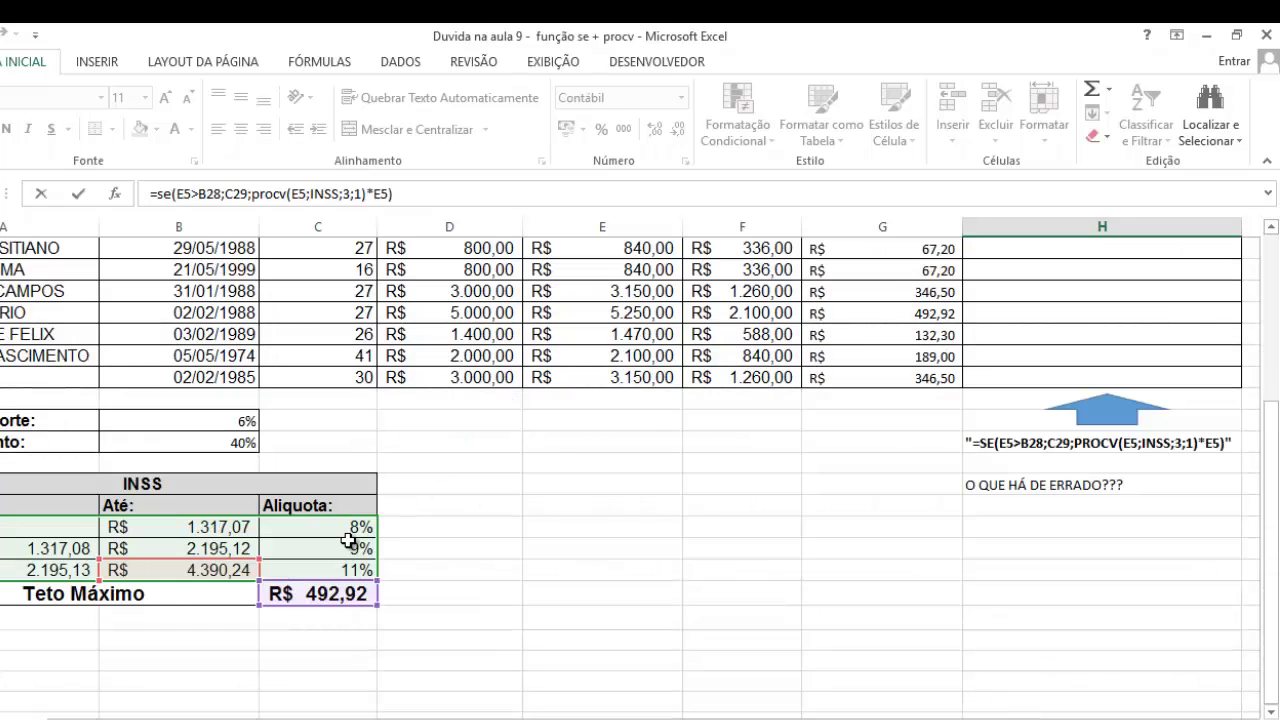
scroll(1189, 414, up, 4)
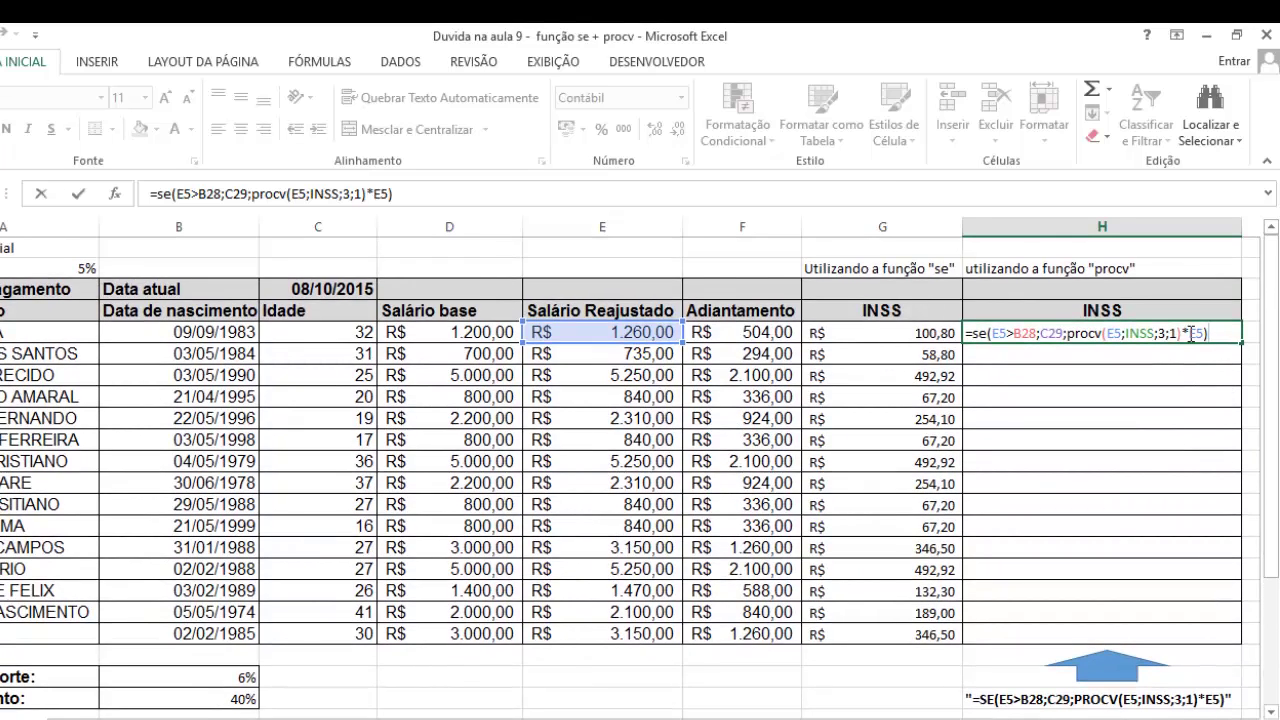
key(Return)
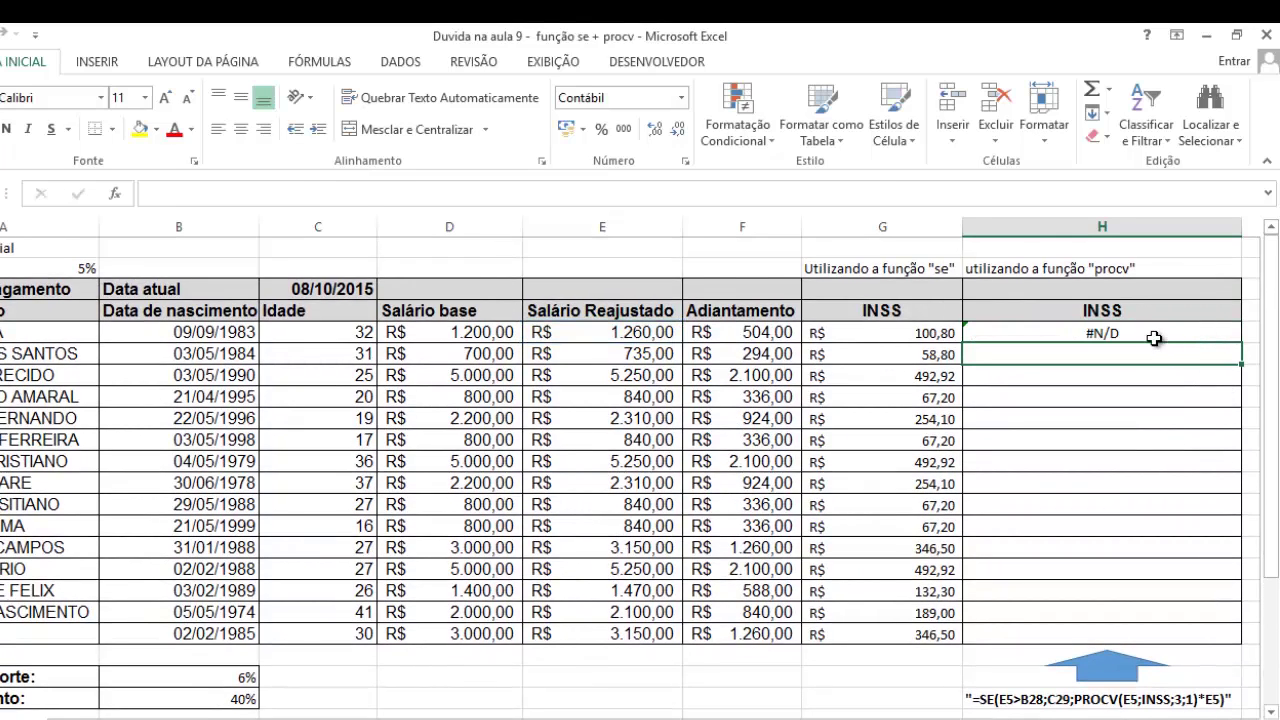
click(1158, 337)
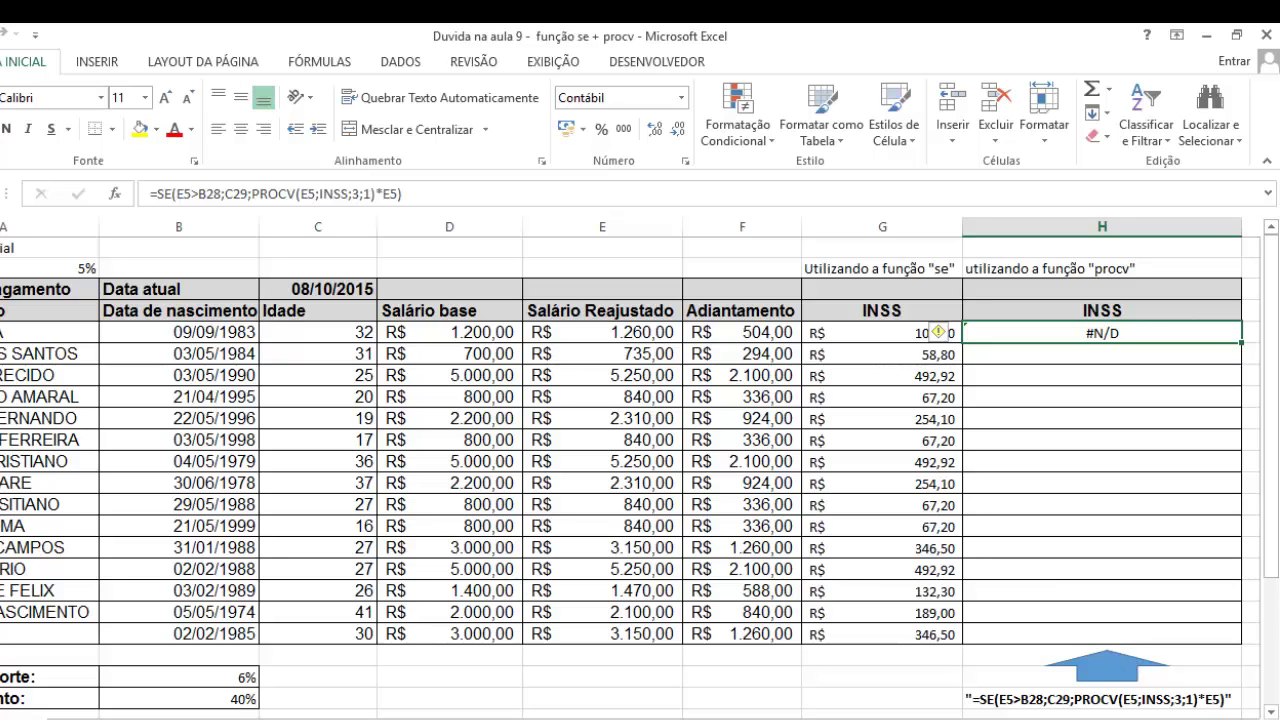
Switch to Gmail, reread the student's message about the function giving no result, and return to the Excel workbook.
key(alt+Tab)
scroll(449, 533, up, 6)
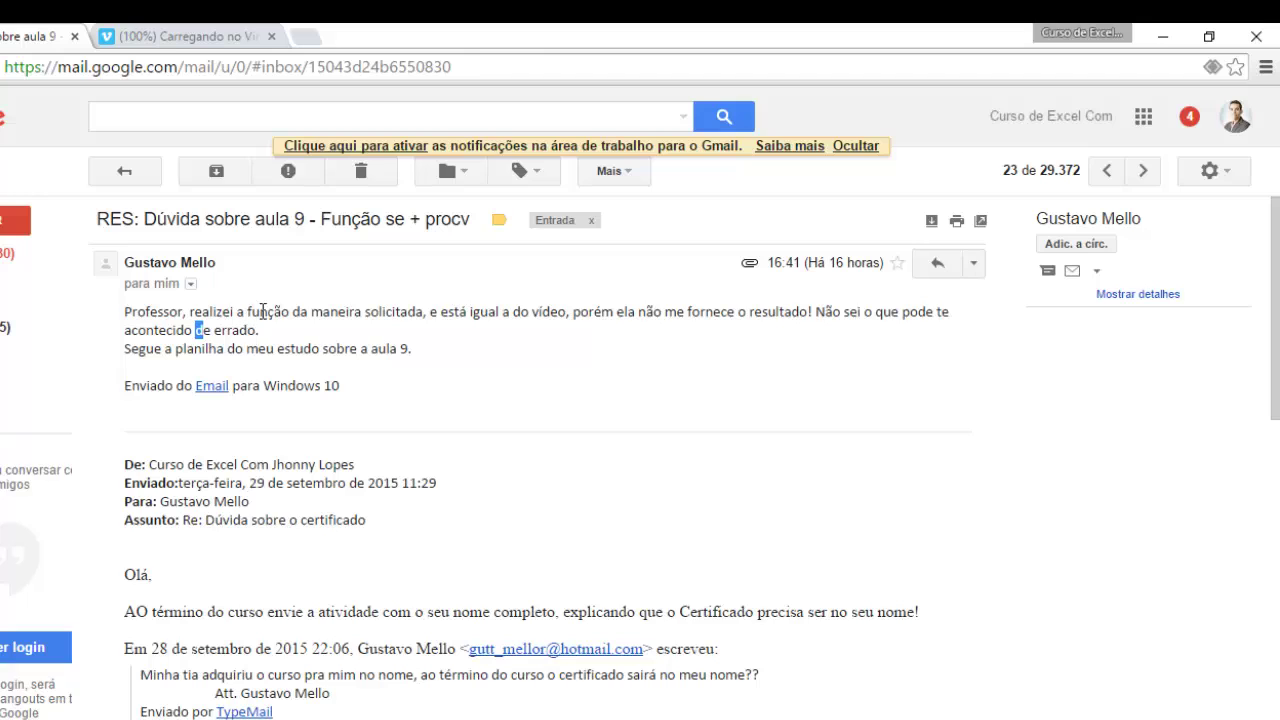
double_click(262, 311)
drag(613, 311, 623, 305)
key(alt+Tab)
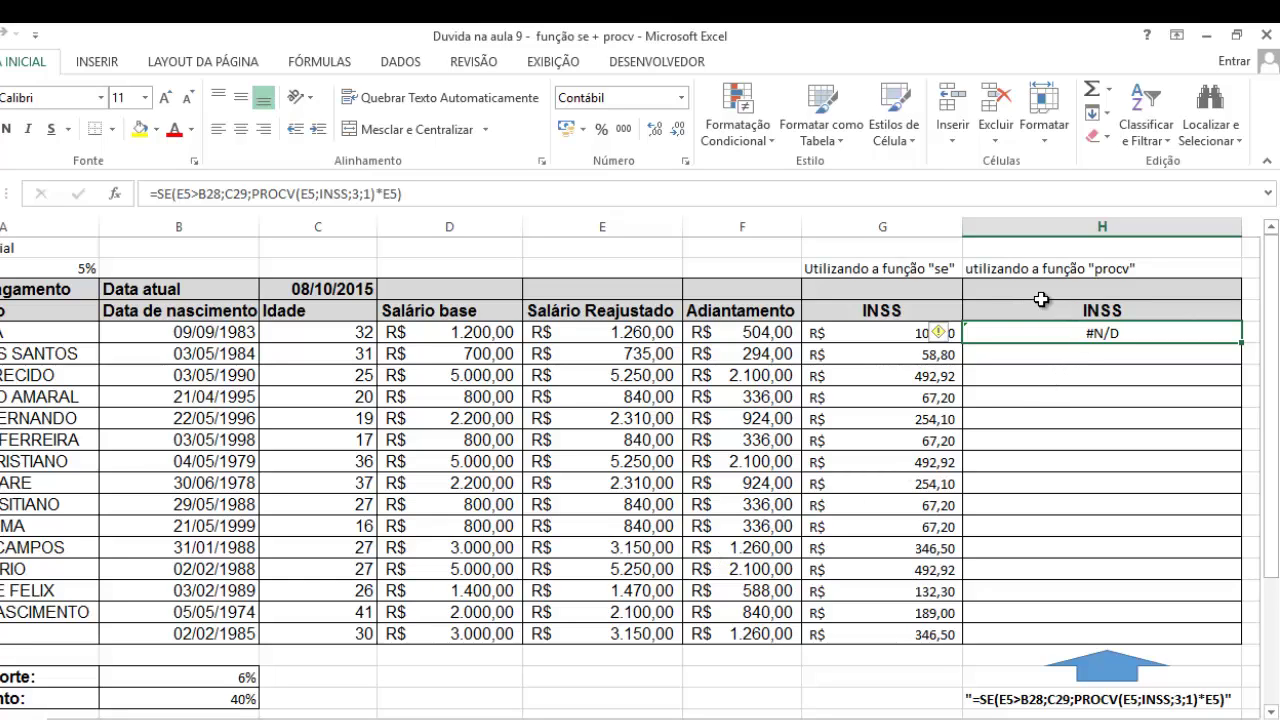
Make the B28 and C29 references in the H5 formula absolute, as $B$28 and $C$29.
click(206, 193)
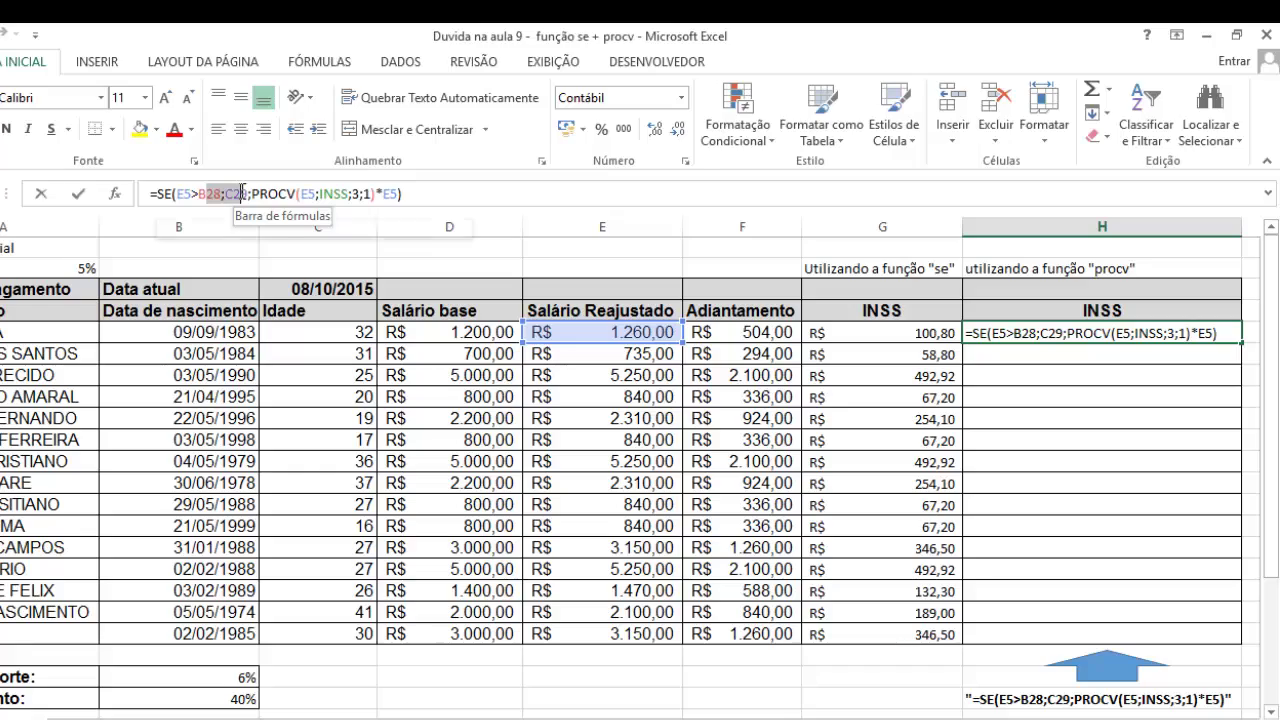
key(F4)
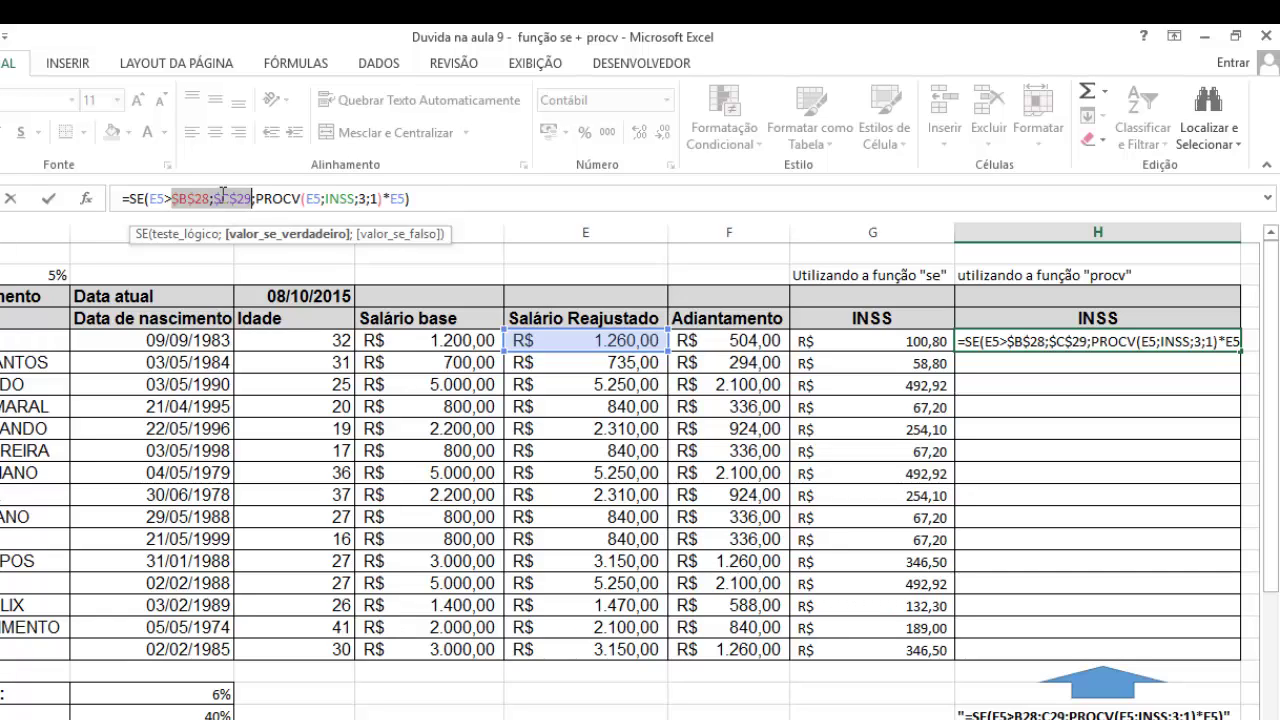
key(Return)
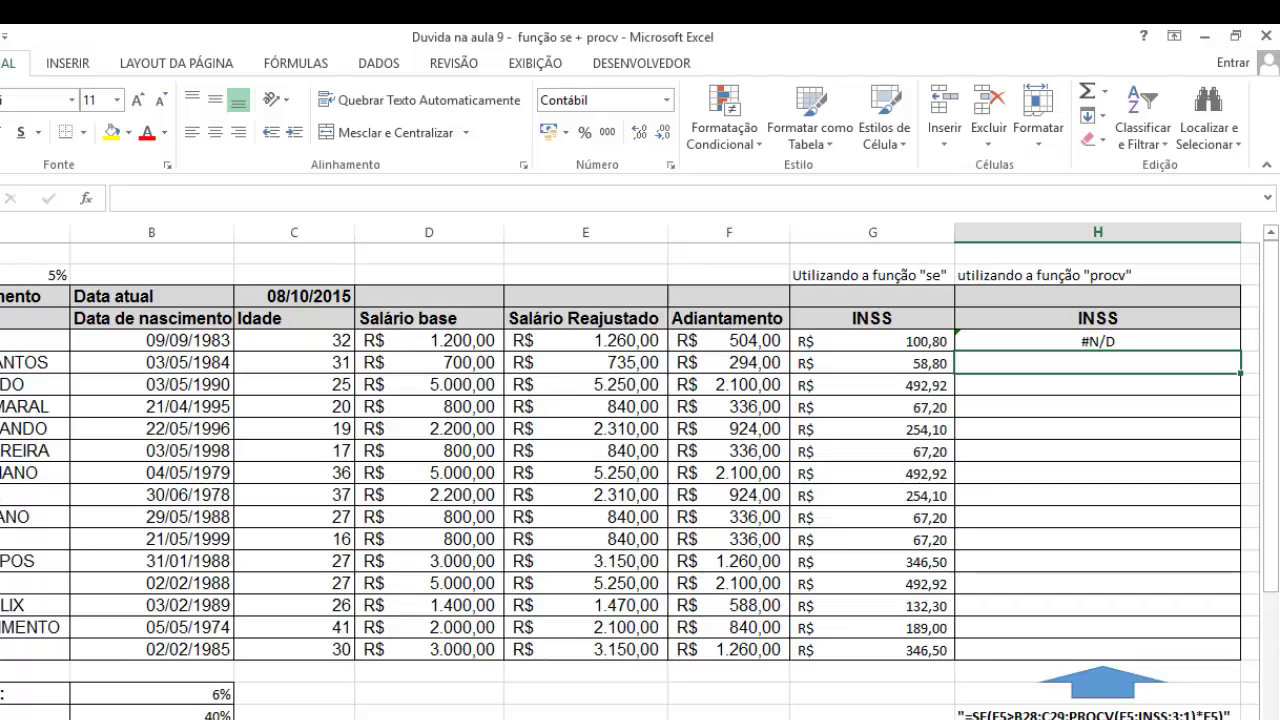
Fill the H5 formula down the INSS column to H19 and inspect the filled cells H16 and H17.
scroll(930, 366, right, 2)
click(940, 342)
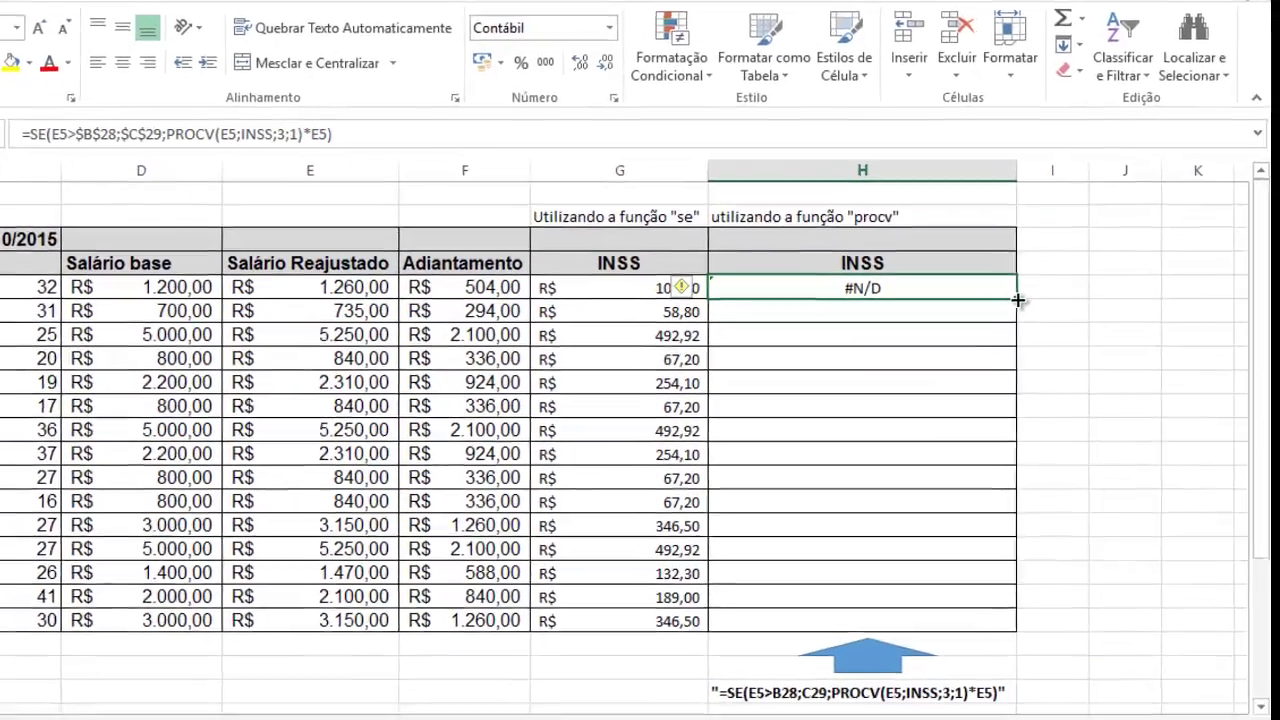
drag(1018, 300, 947, 622)
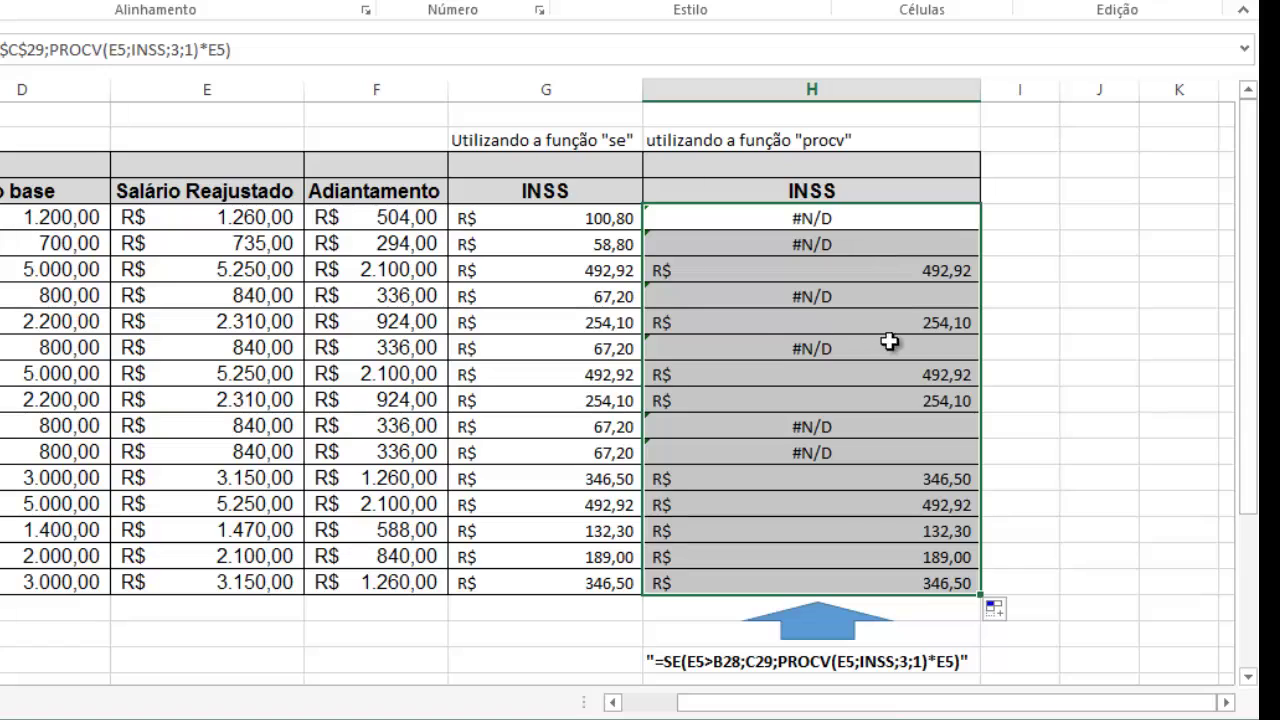
click(933, 505)
click(938, 531)
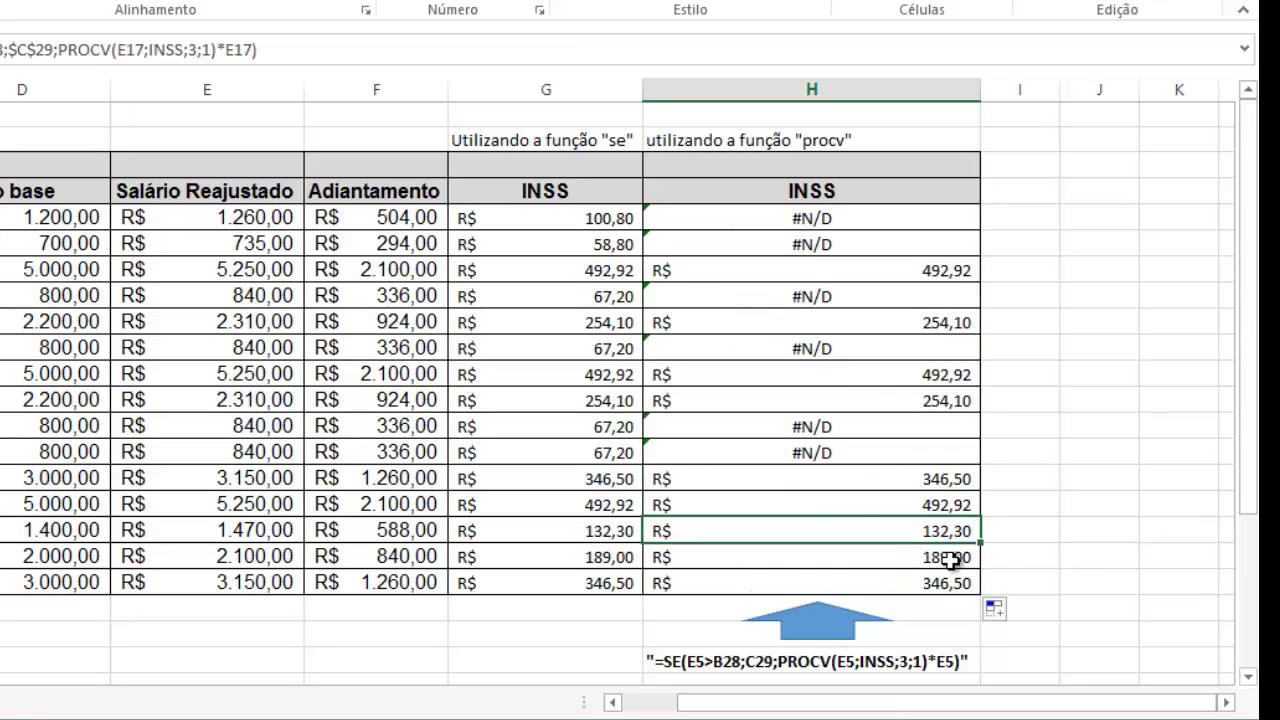
Inspect the filled formulas in the PROCV-based INSS column, comparing cells that return amounts with cells that return errors.
click(945, 583)
click(920, 271)
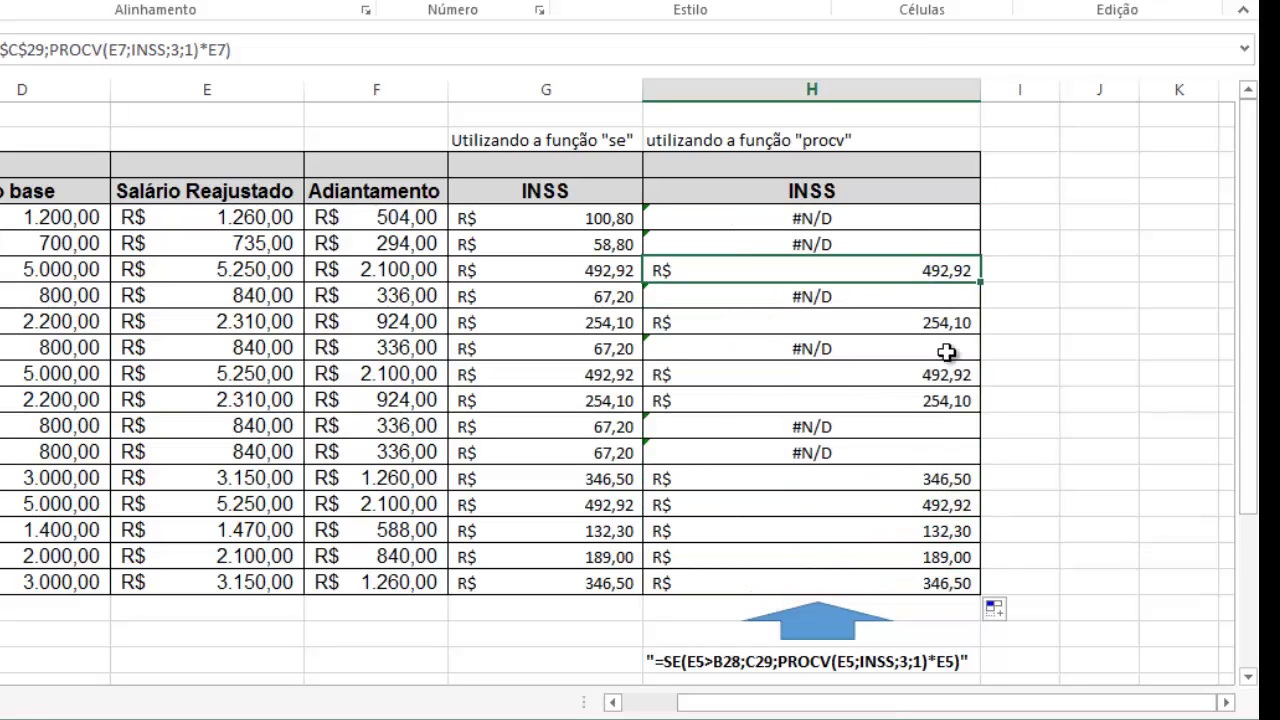
click(899, 403)
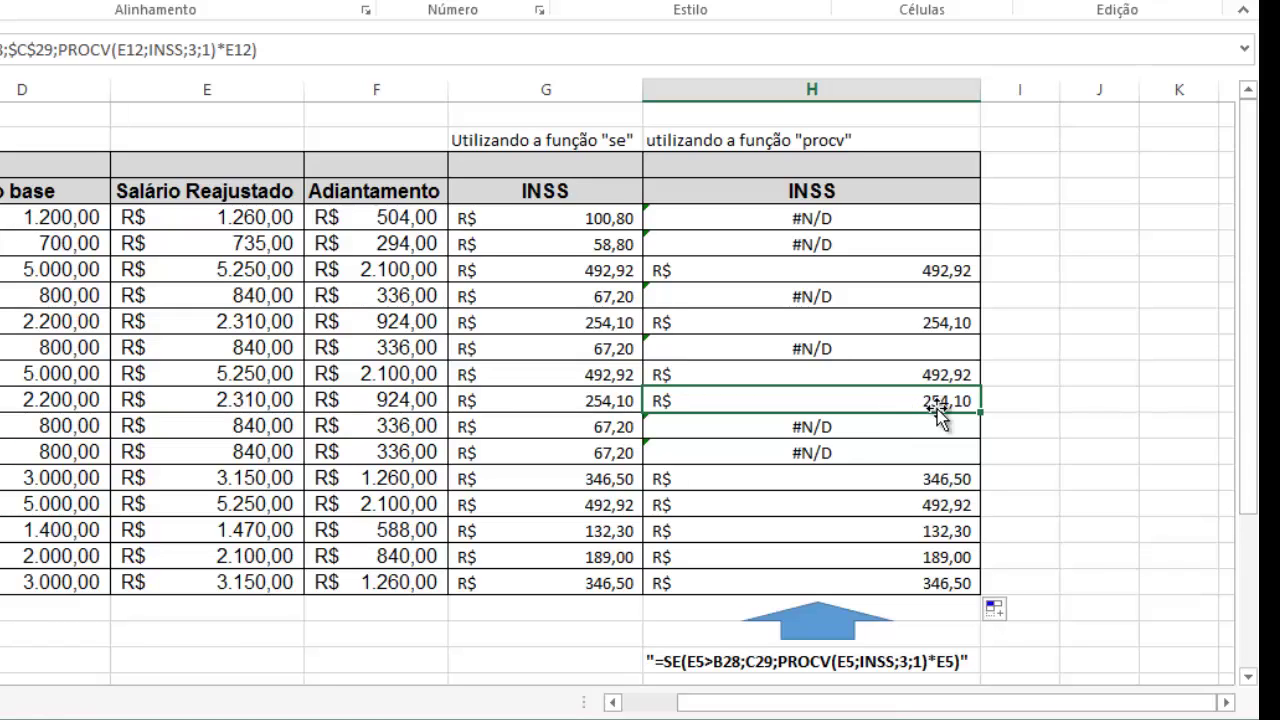
click(917, 374)
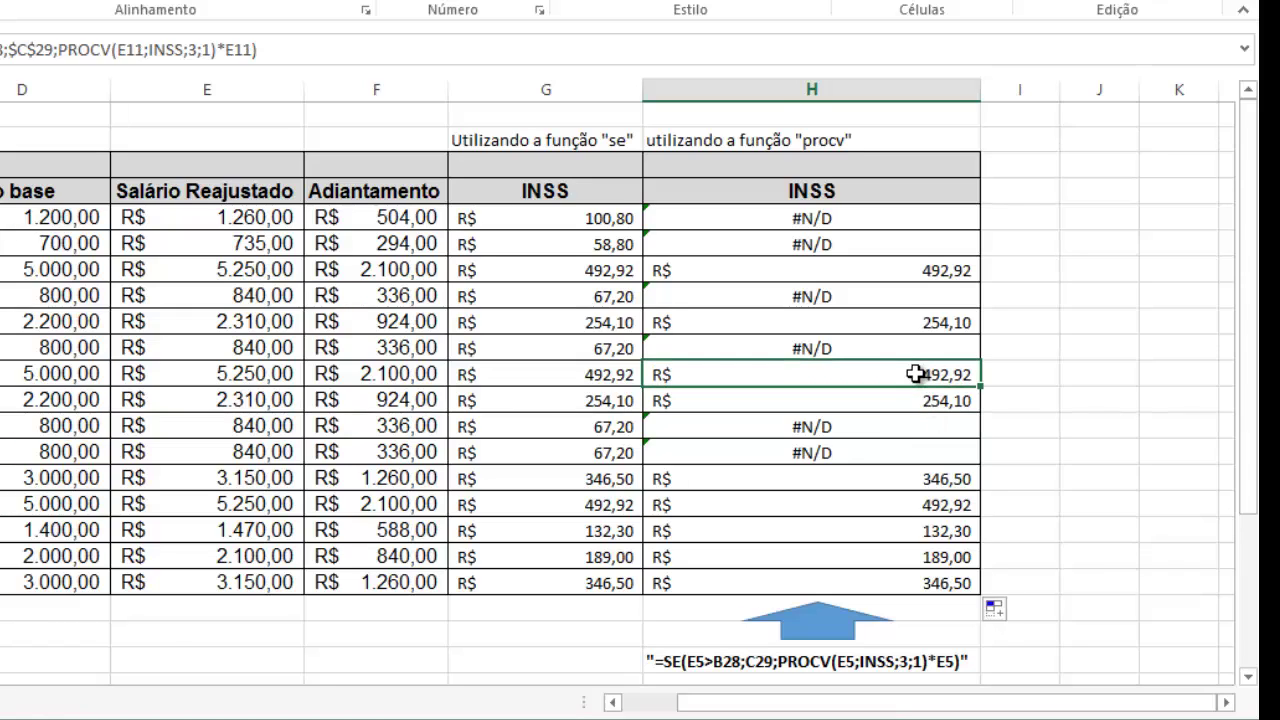
click(871, 300)
click(843, 240)
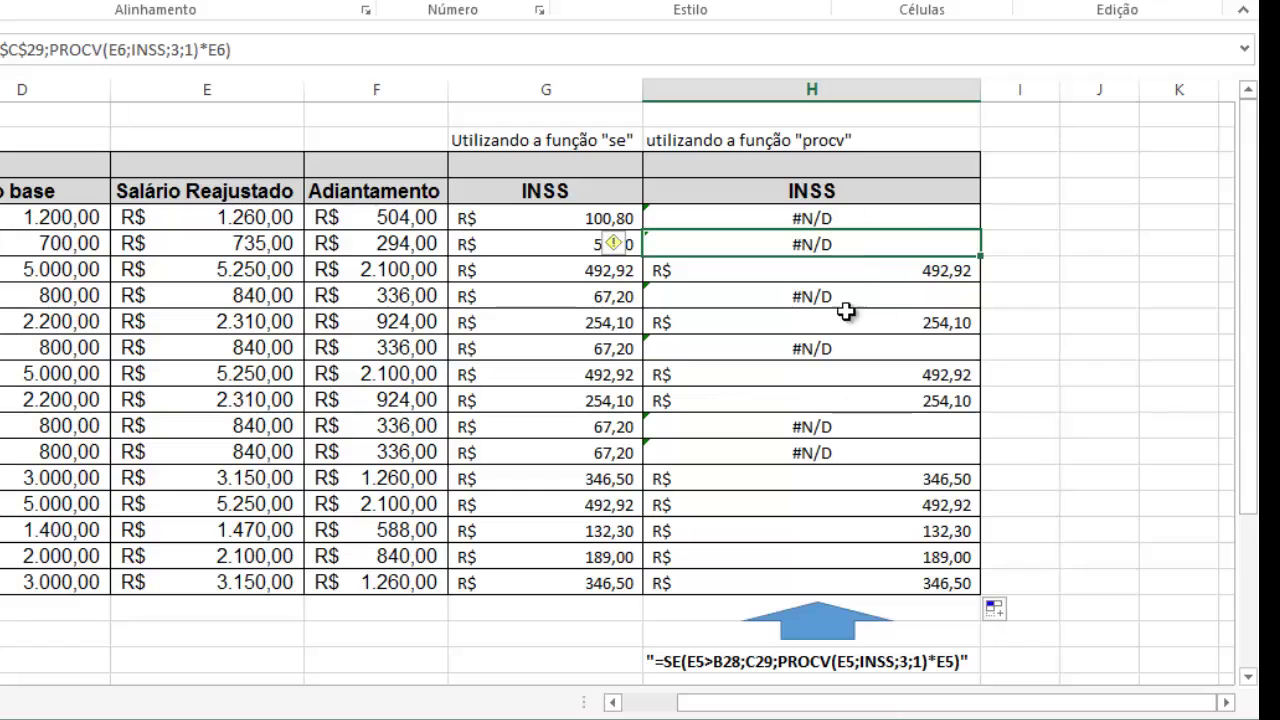
click(862, 268)
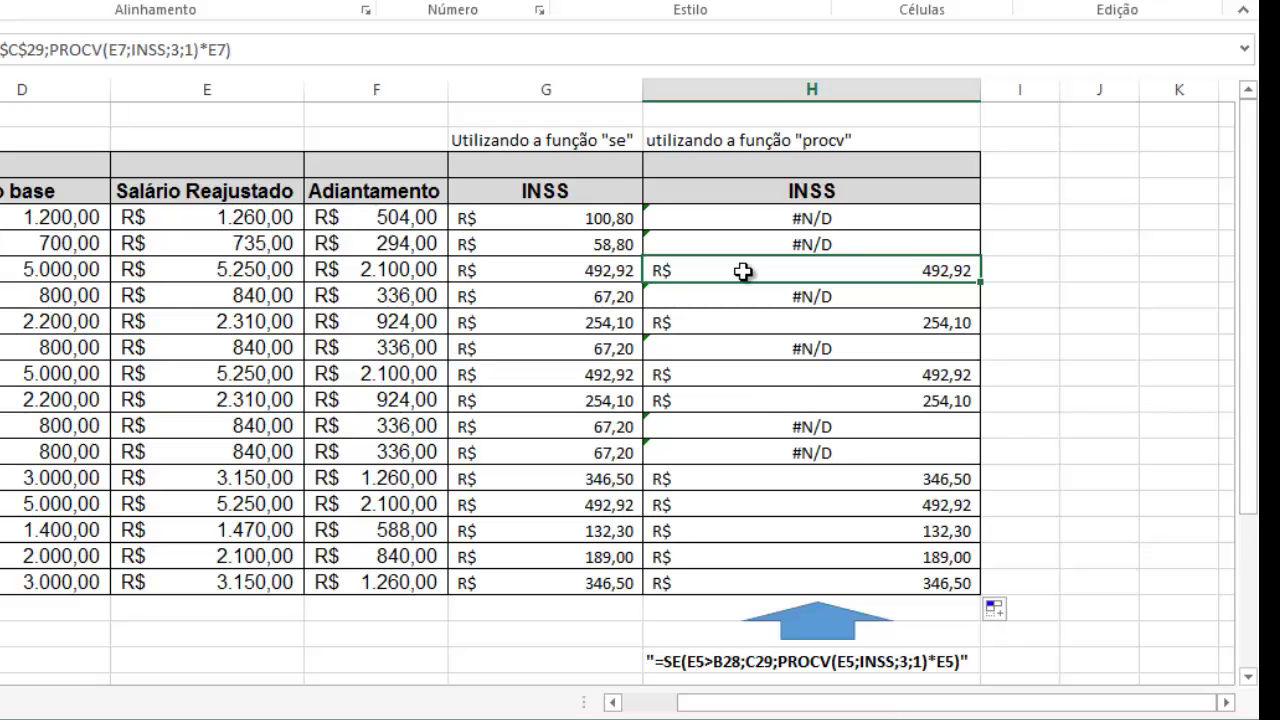
Compare the adjusted salaries in E7, E11 and E16 and their INSS results with the Teto Máximo in the bracket table.
click(263, 271)
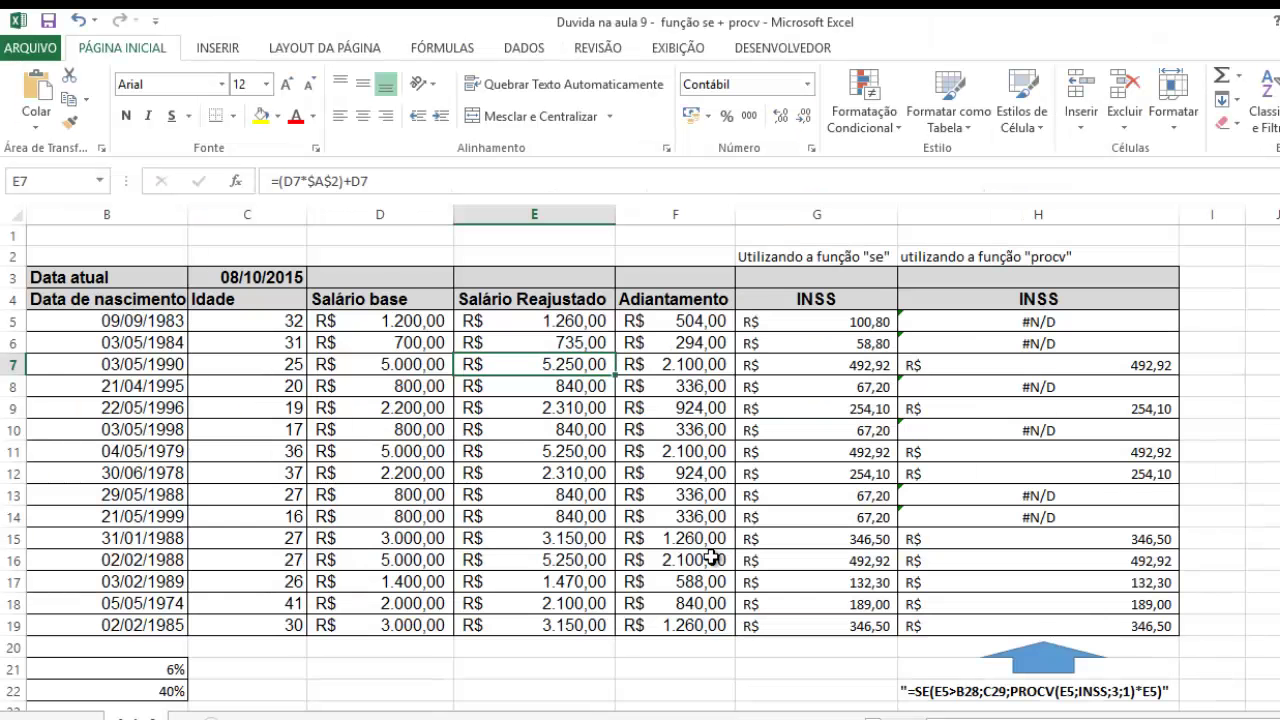
scroll(710, 556, down, 4)
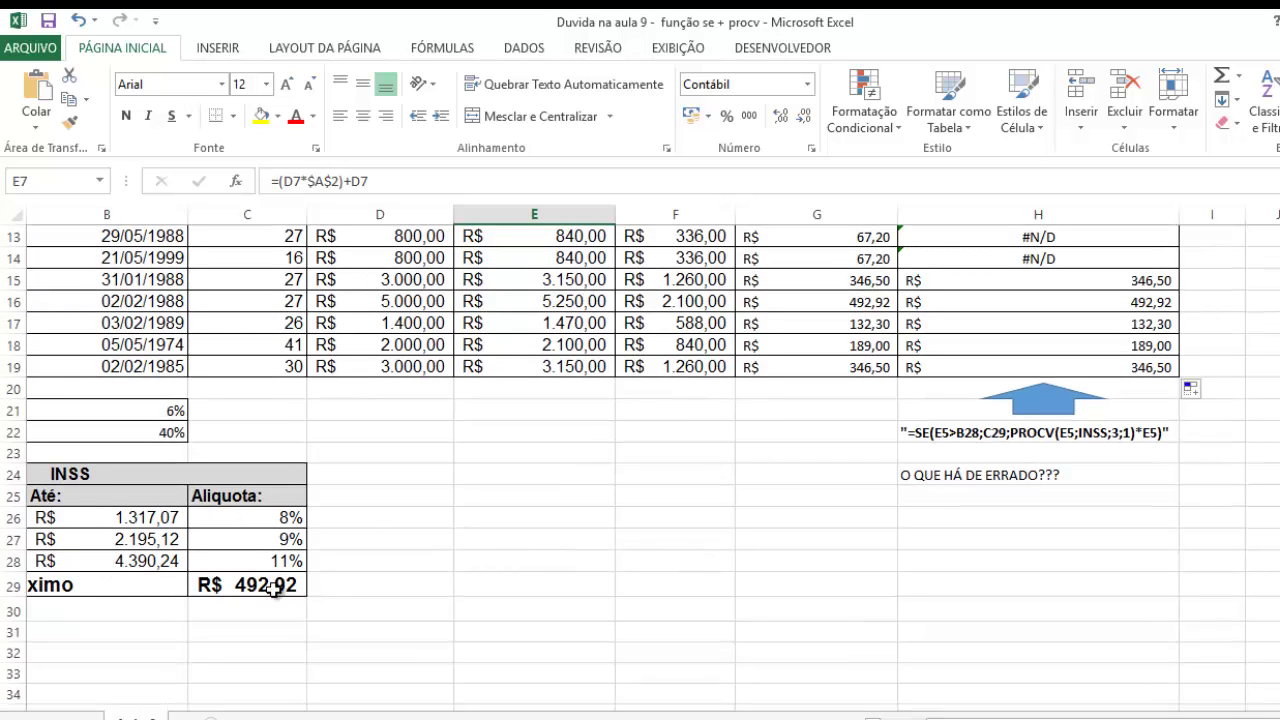
scroll(491, 534, up, 2)
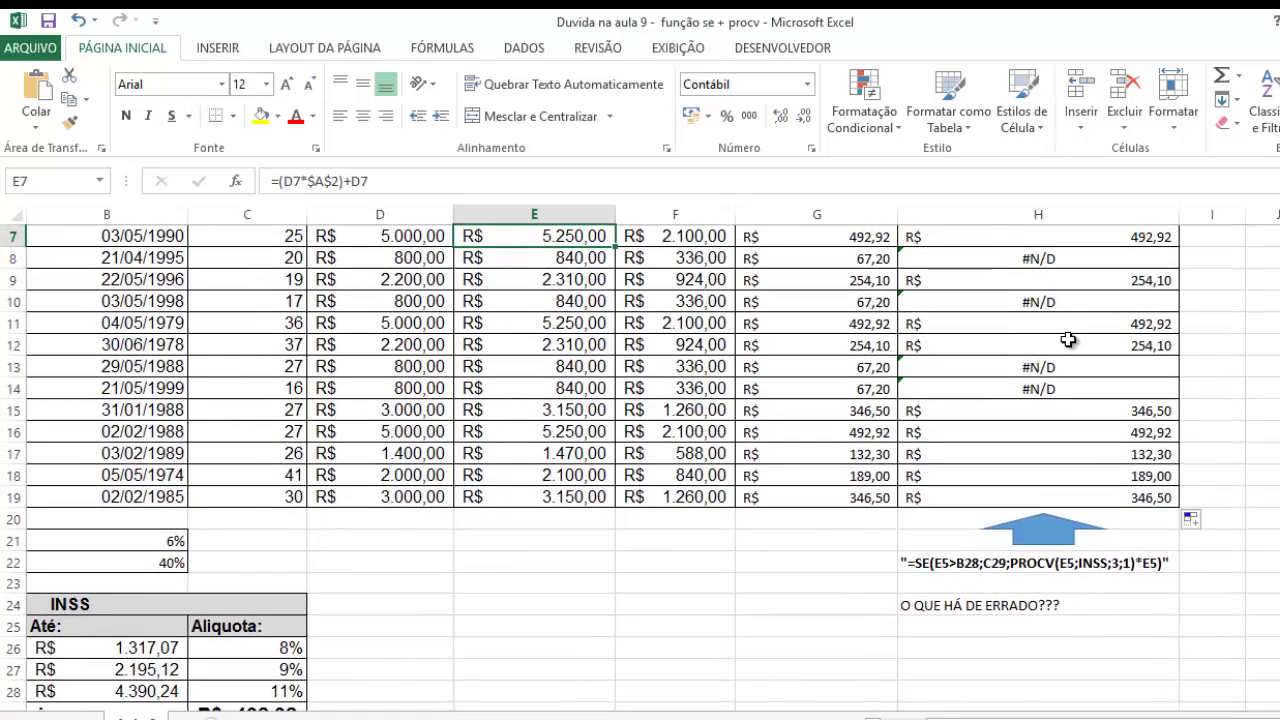
scroll(1069, 340, up, 1)
click(1101, 394)
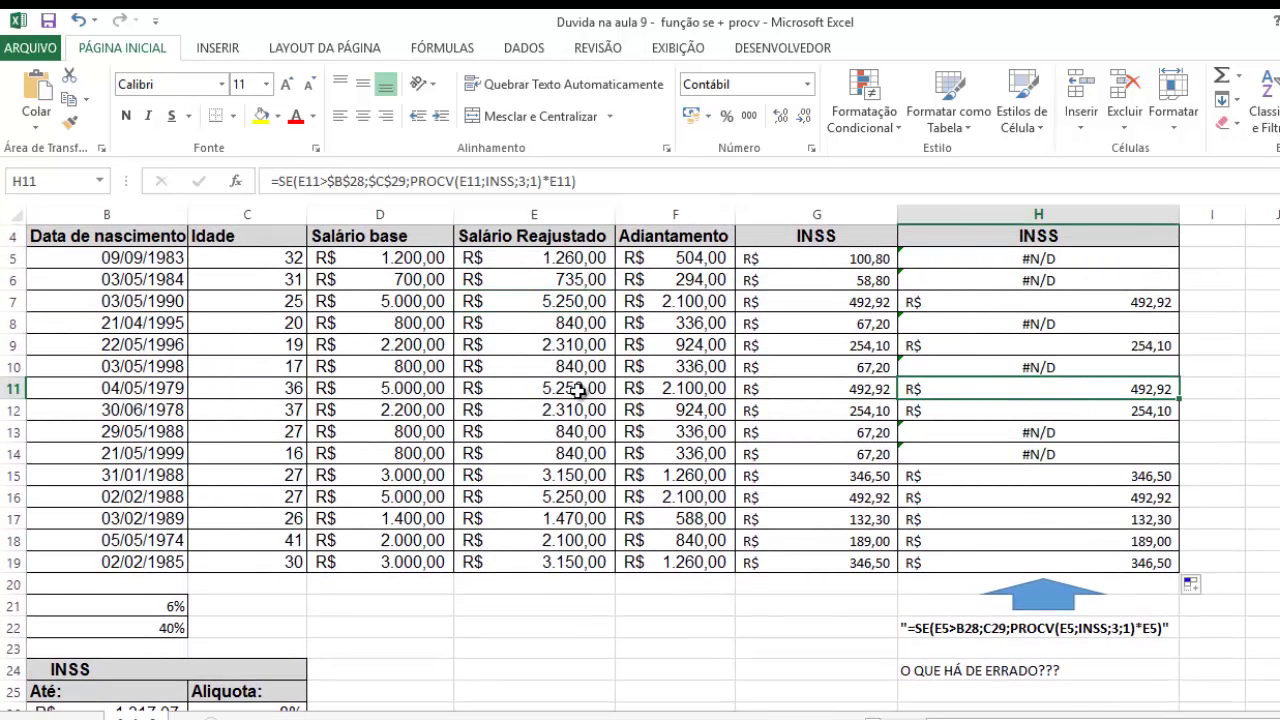
click(575, 492)
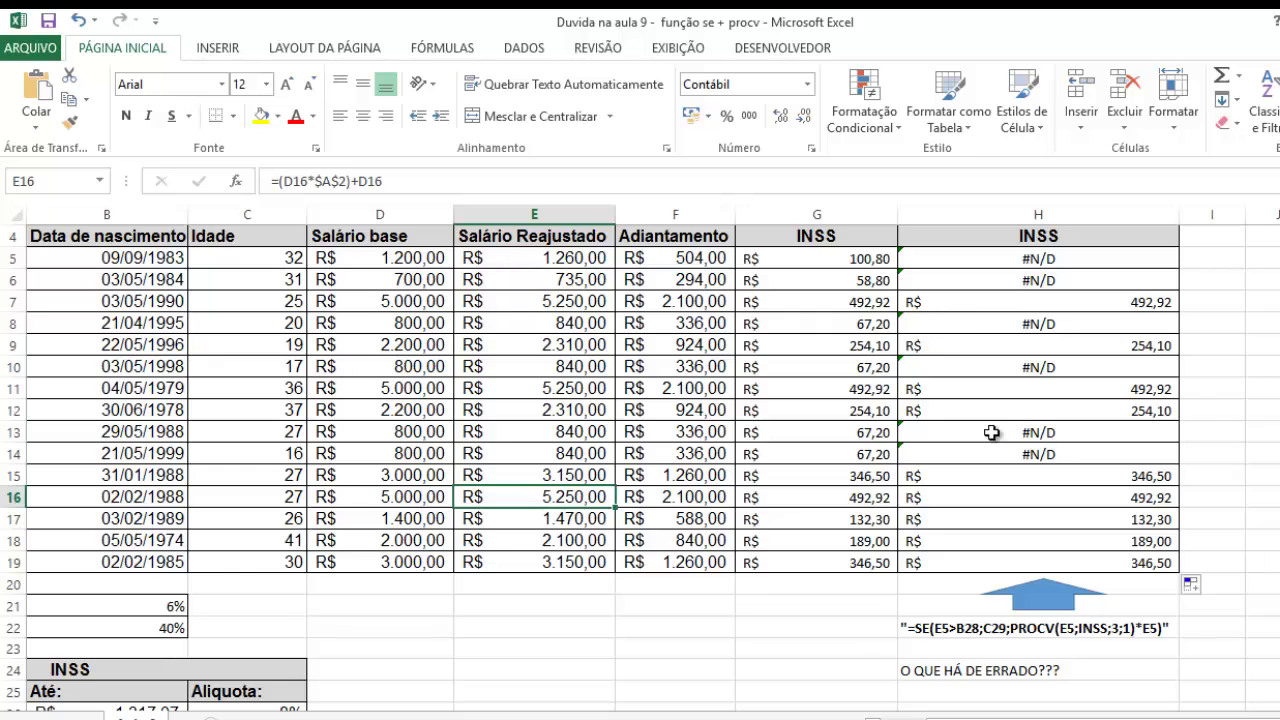
scroll(995, 440, up, 1)
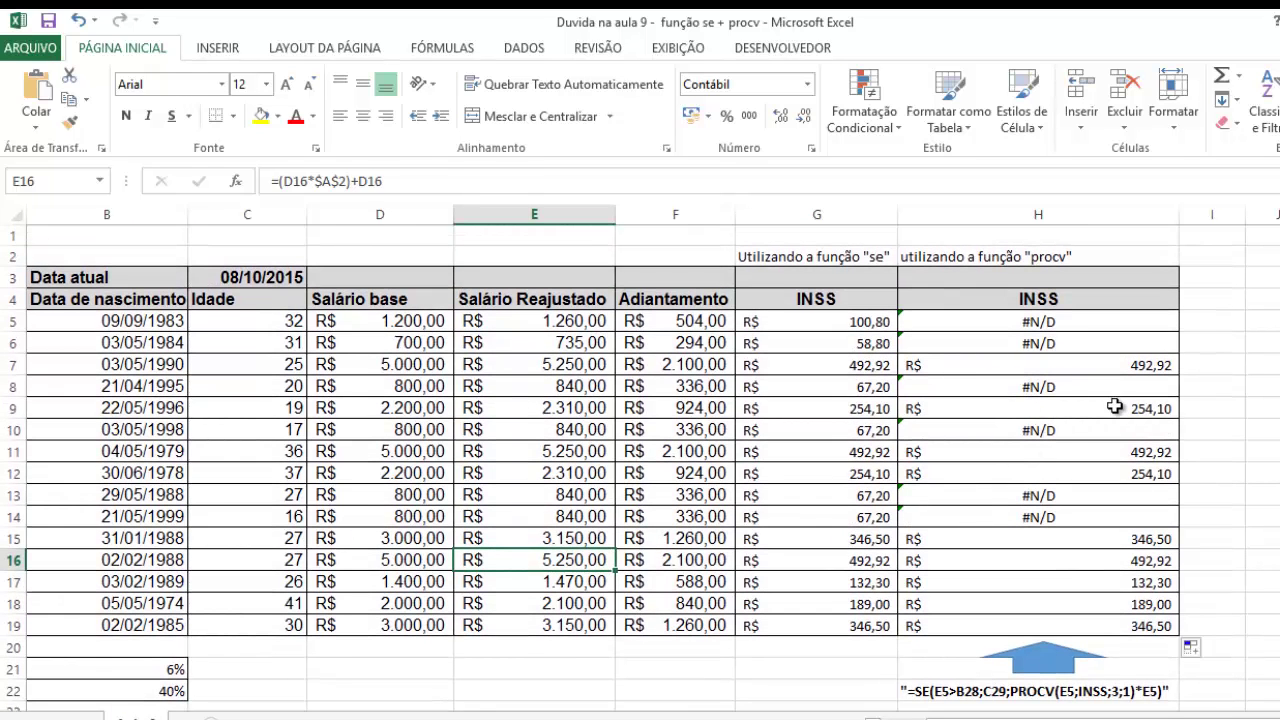
Check the H9 result against the limits in rows 27 and 28 of the INSS bracket table.
click(1117, 408)
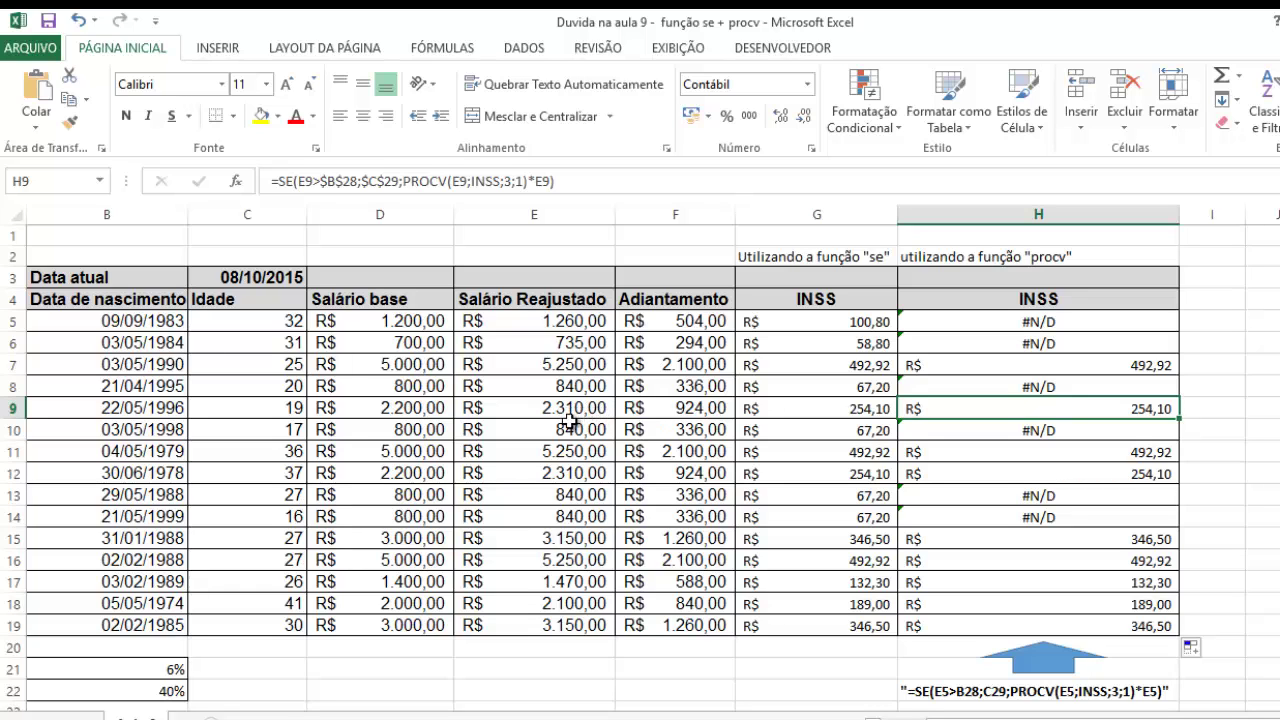
scroll(570, 435, down, 3)
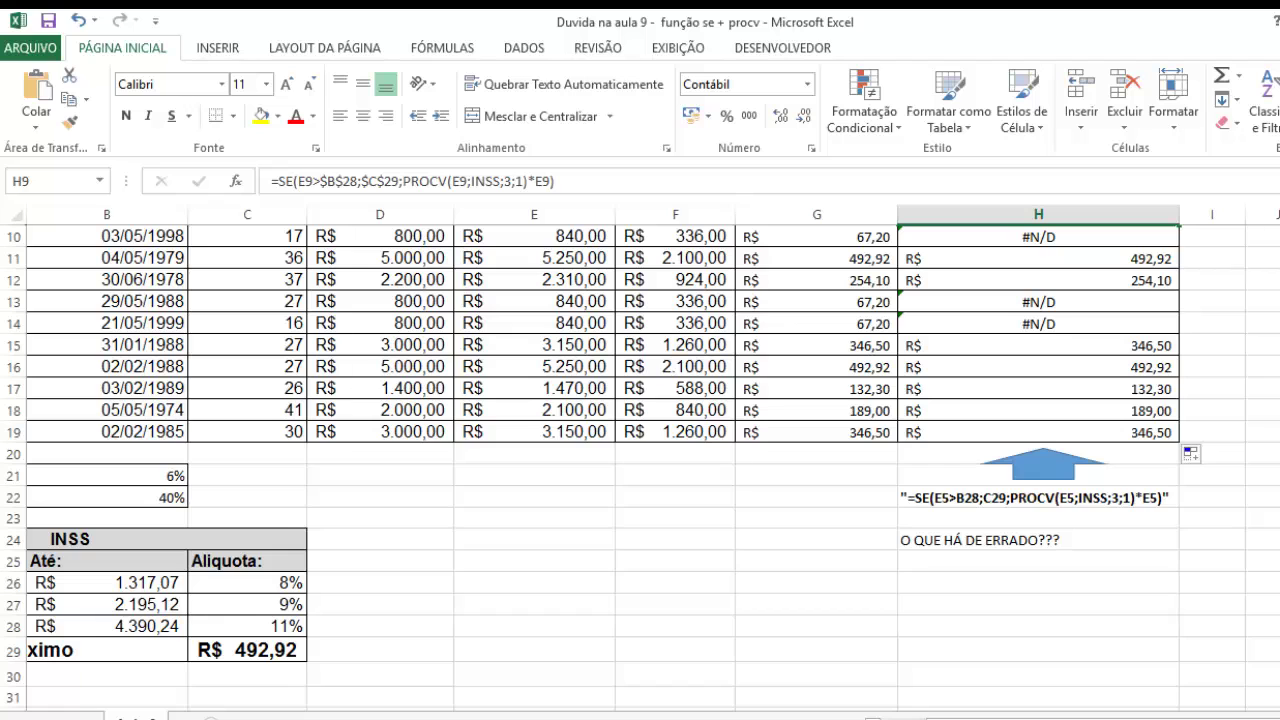
drag(1040, 719, 990, 719)
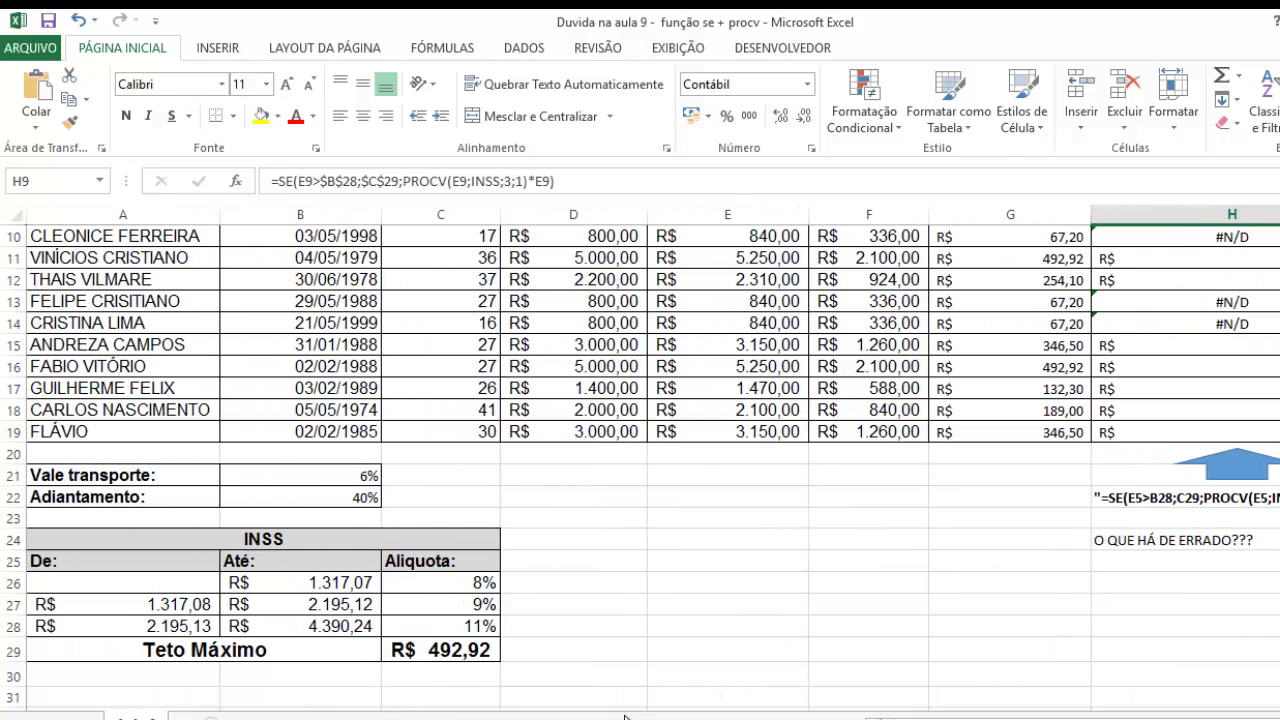
drag(172, 605, 266, 605)
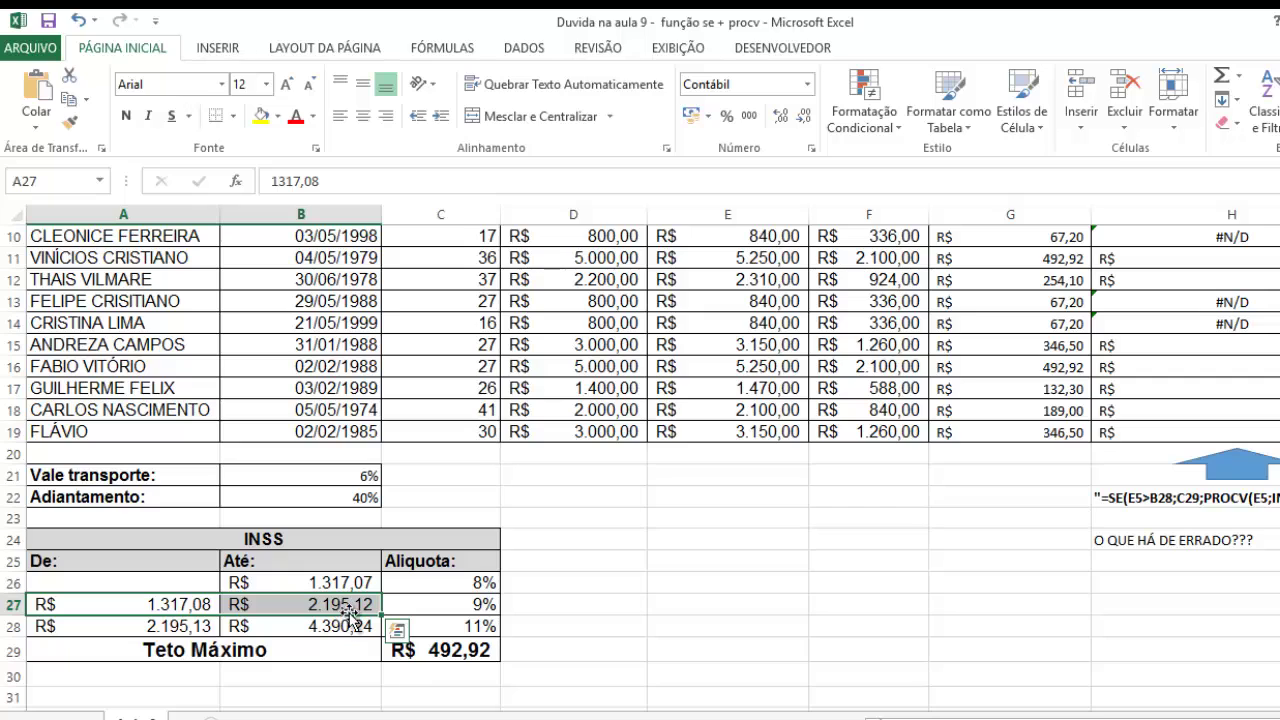
click(170, 628)
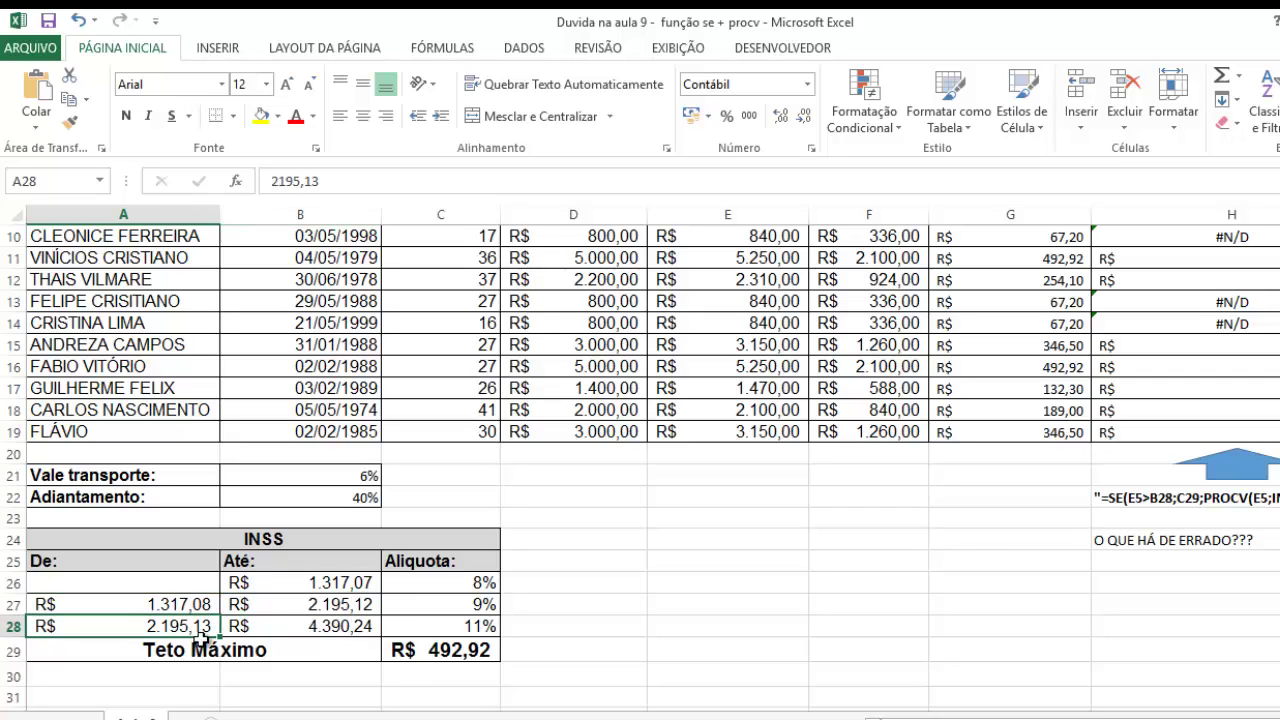
click(297, 626)
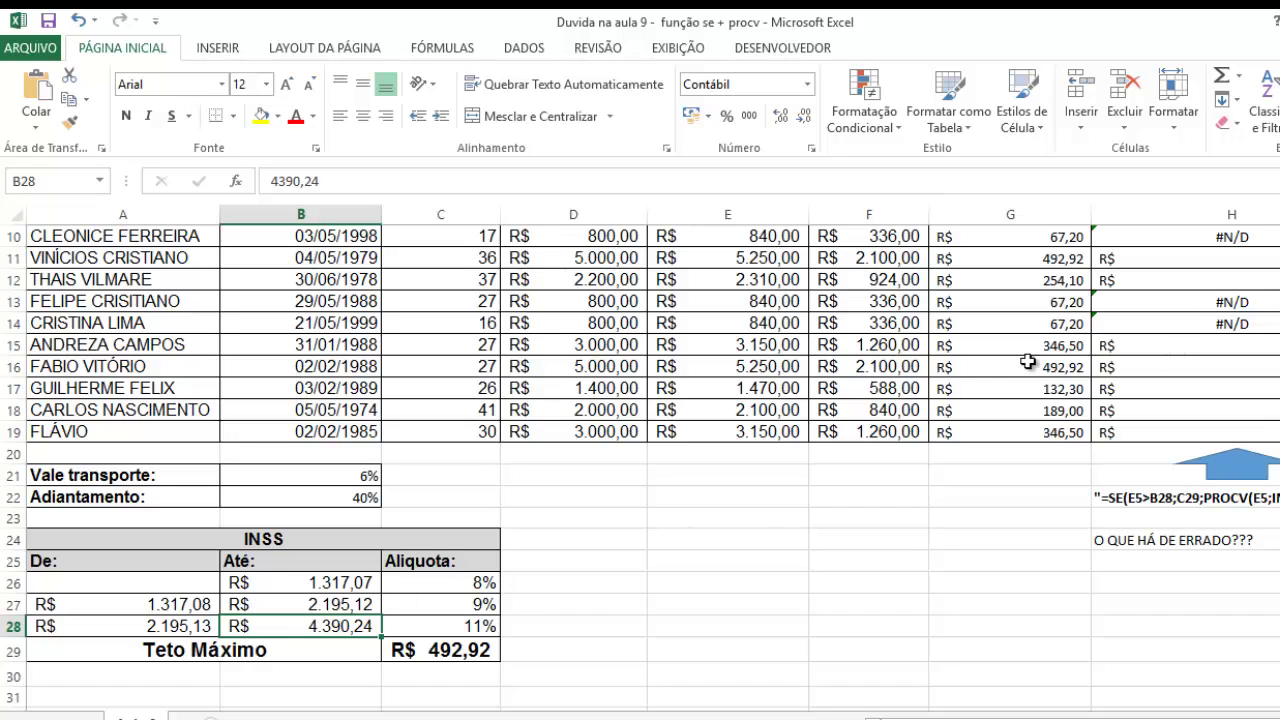
Compare the adjusted salaries and INSS results in rows 15 and 17 with the table's 9% and 11% rates and maximum ceiling.
click(790, 345)
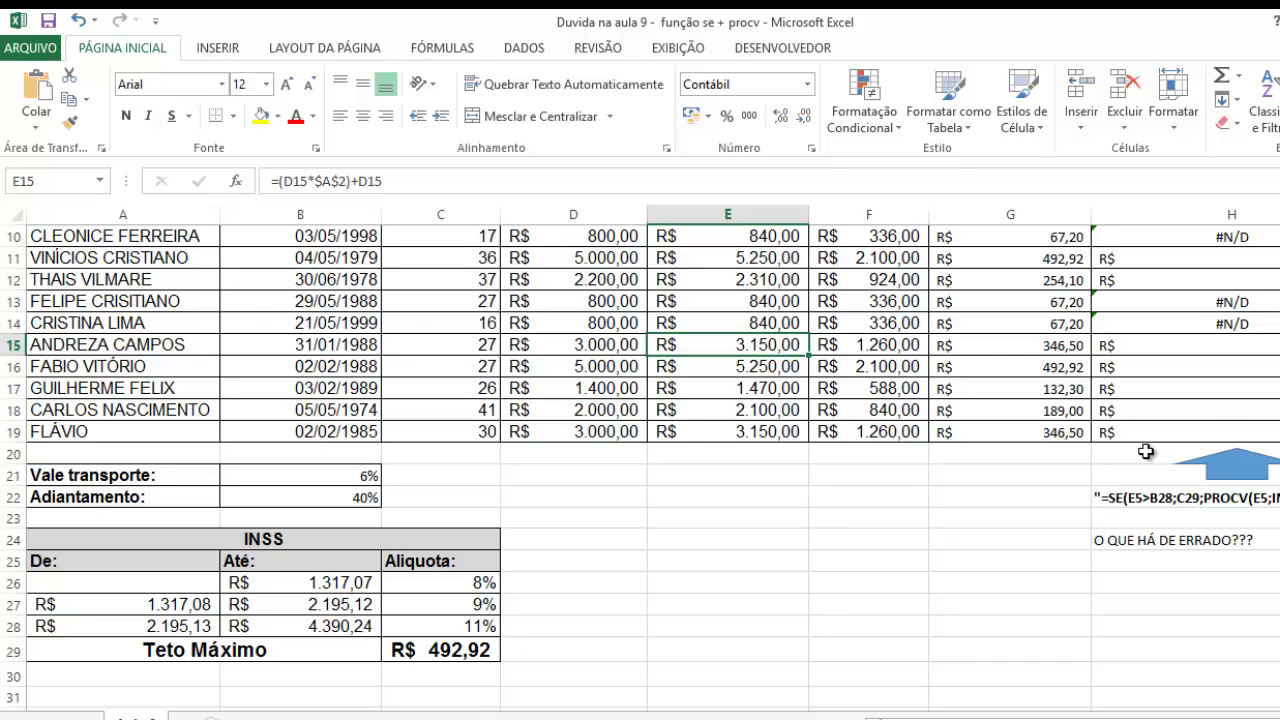
click(1246, 346)
drag(1153, 357, 993, 361)
click(1140, 389)
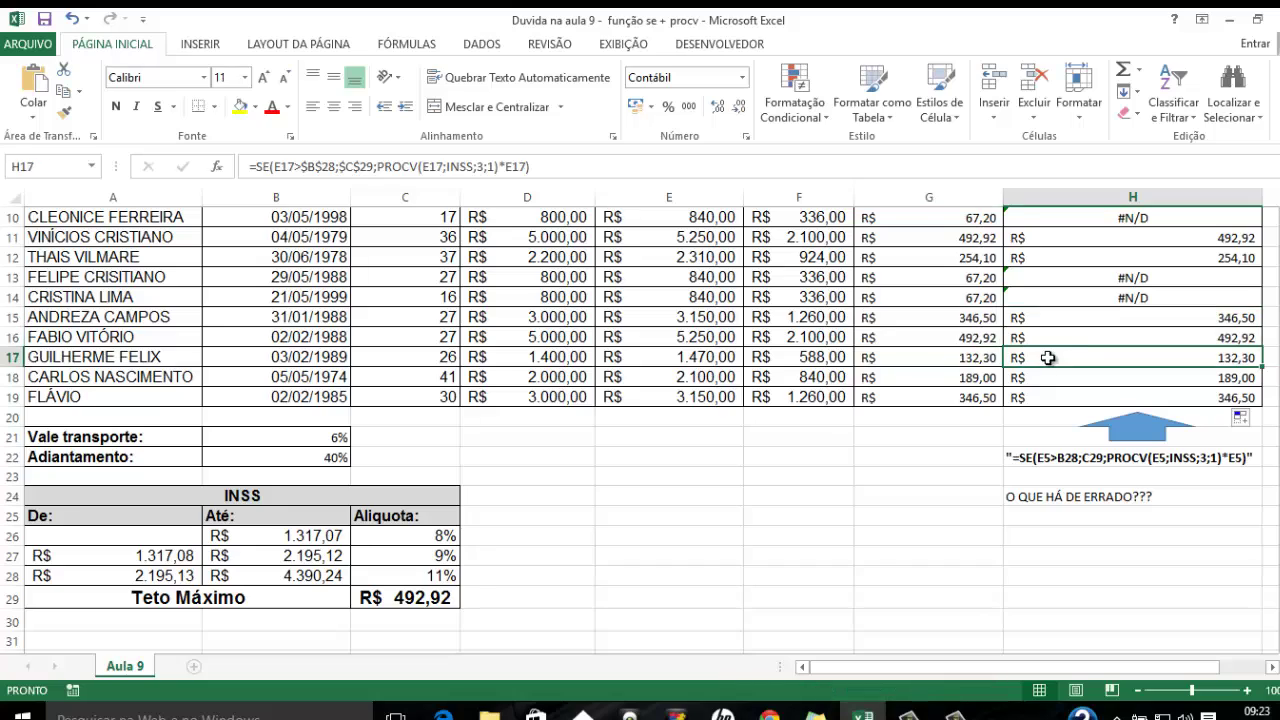
click(722, 360)
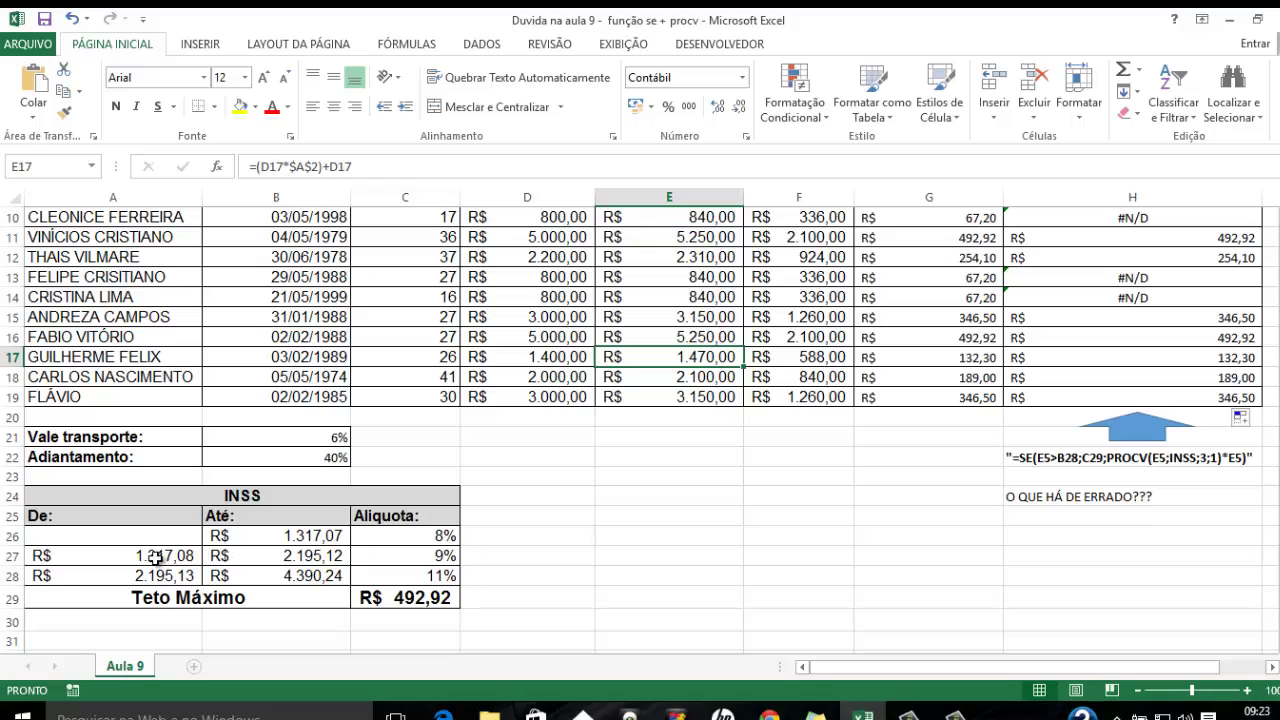
drag(155, 557, 367, 553)
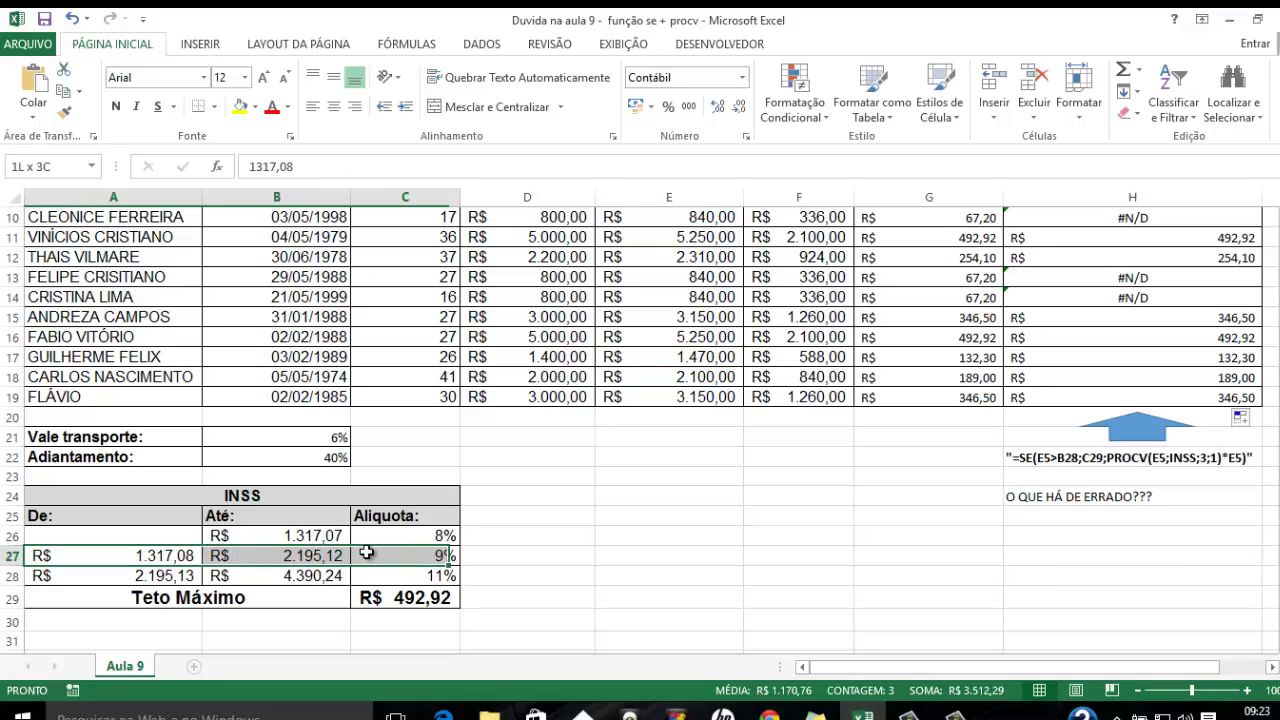
click(437, 553)
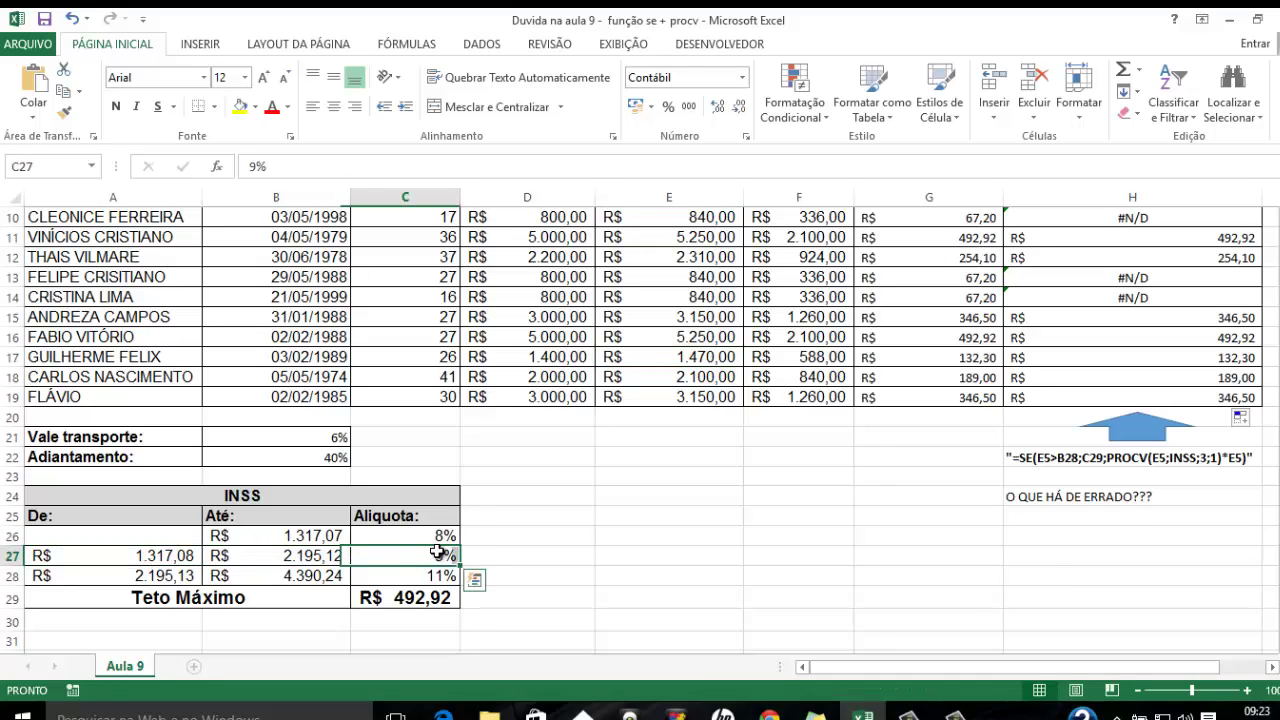
click(437, 577)
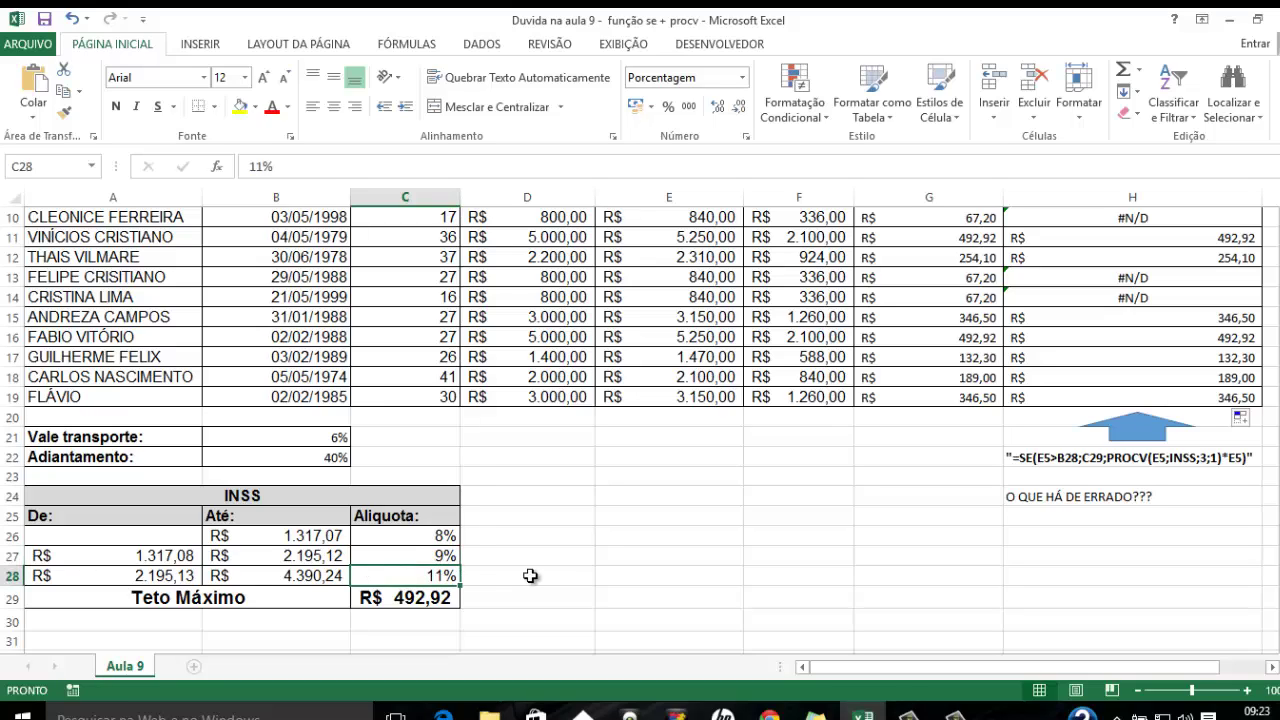
click(412, 599)
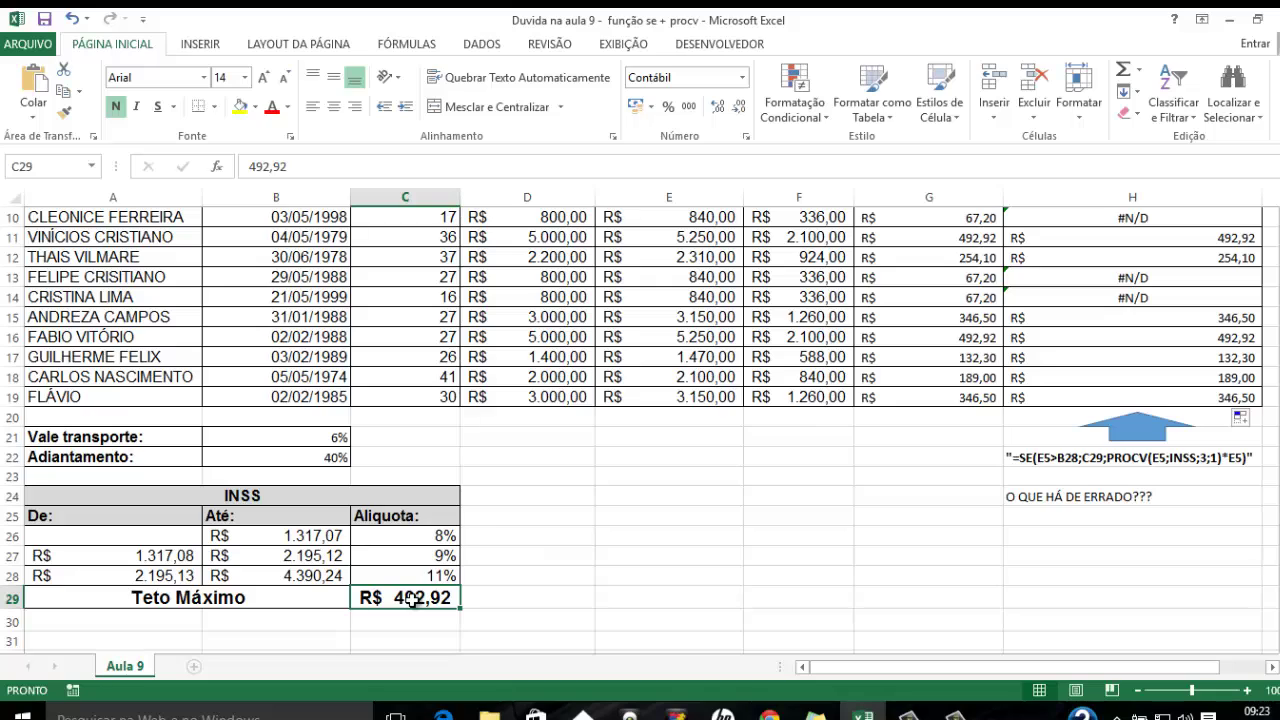
Examine the 8% bracket in row 26 of the INSS table, including its upper limit.
click(398, 534)
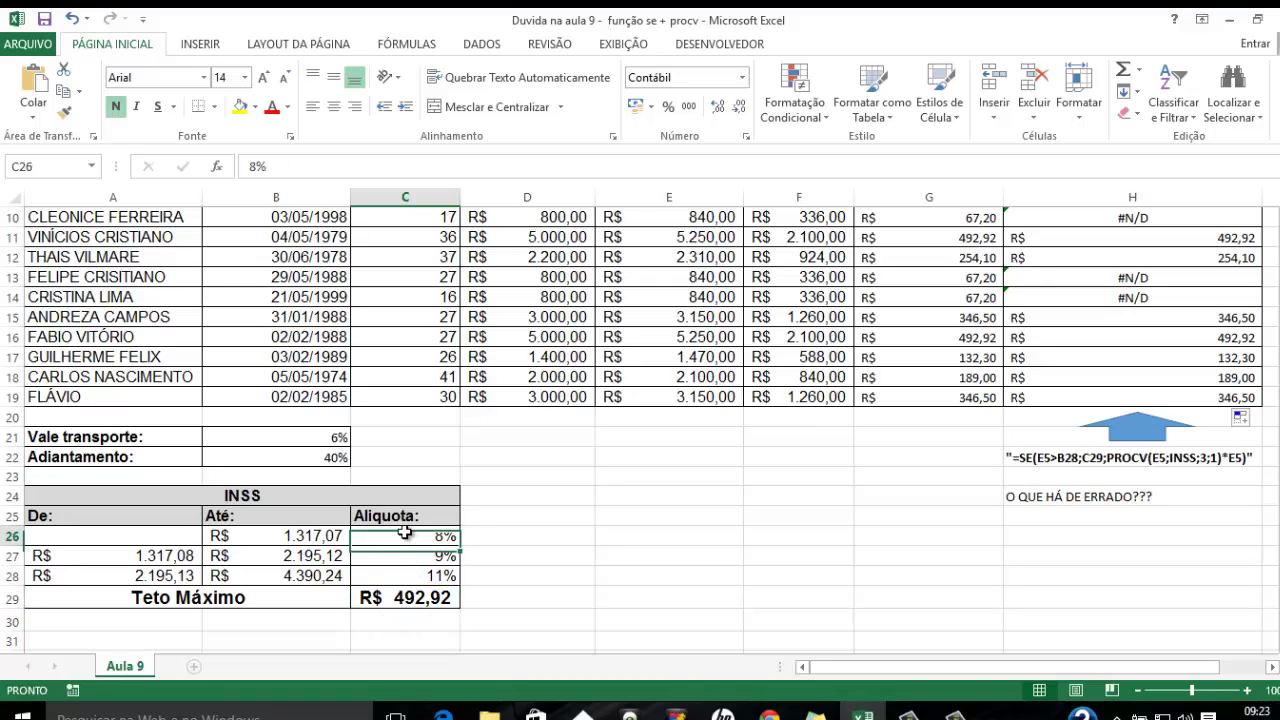
drag(393, 535, 305, 535)
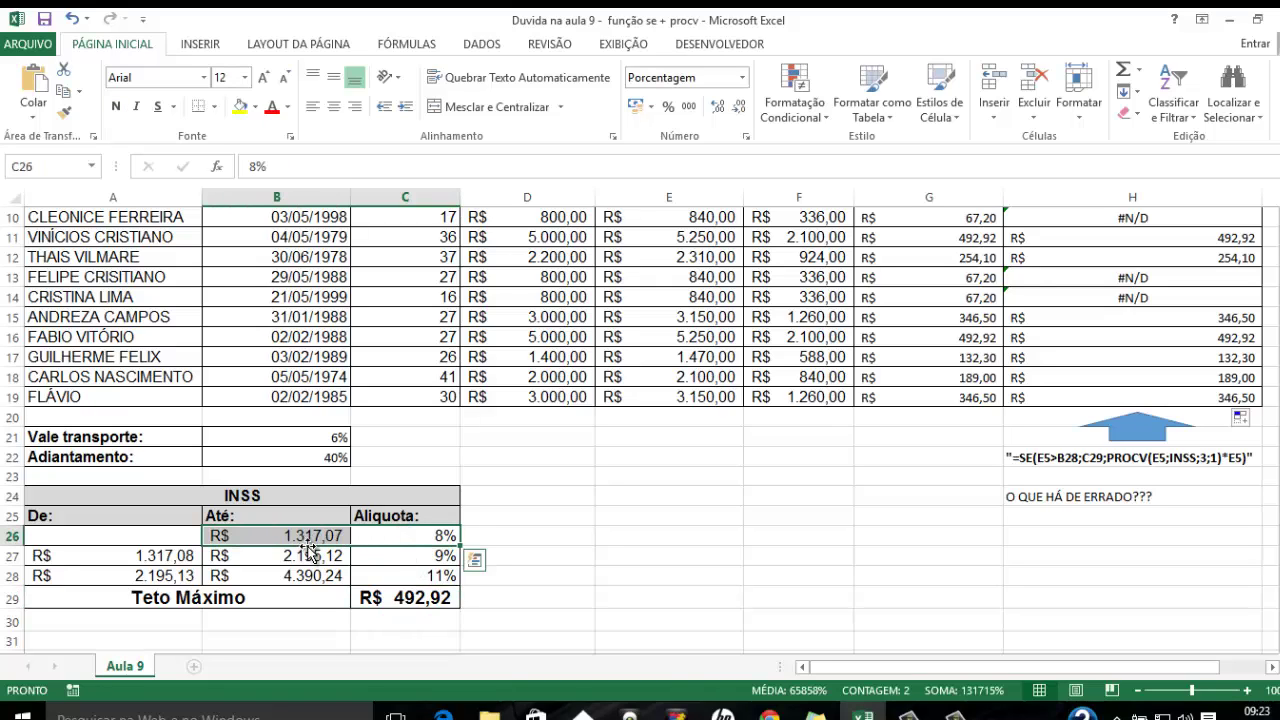
click(315, 537)
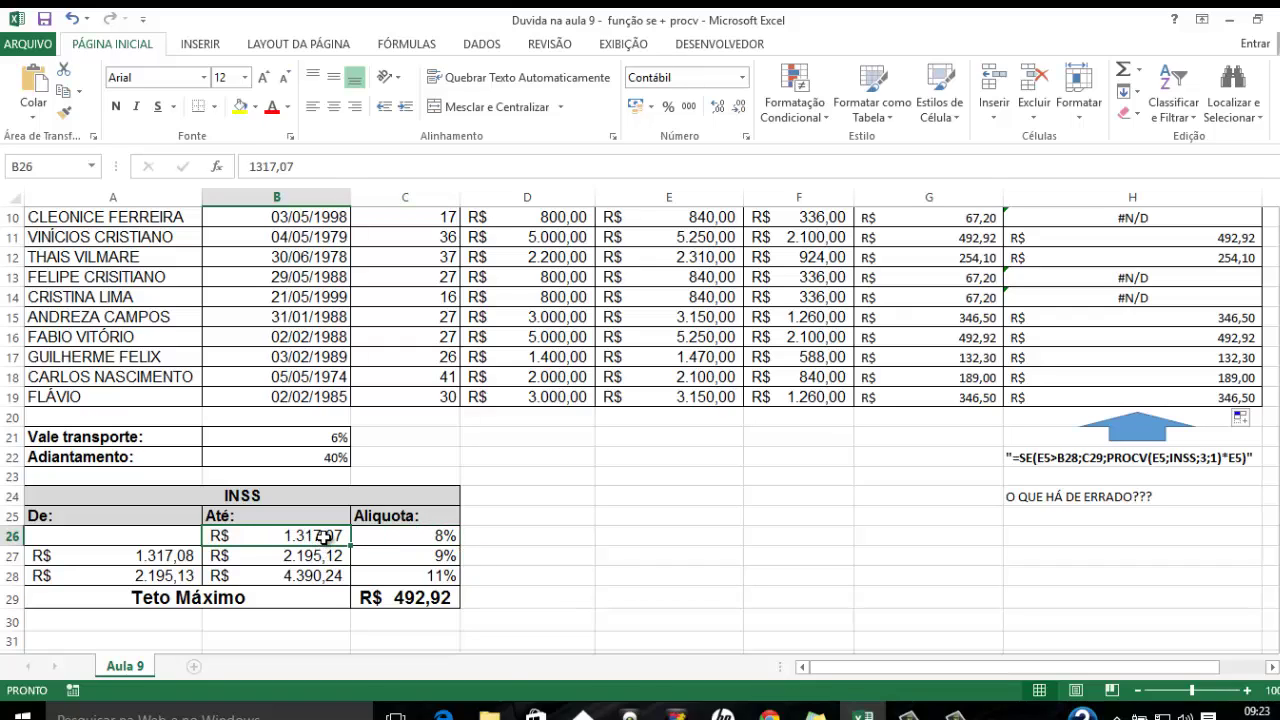
scroll(325, 537, up, 3)
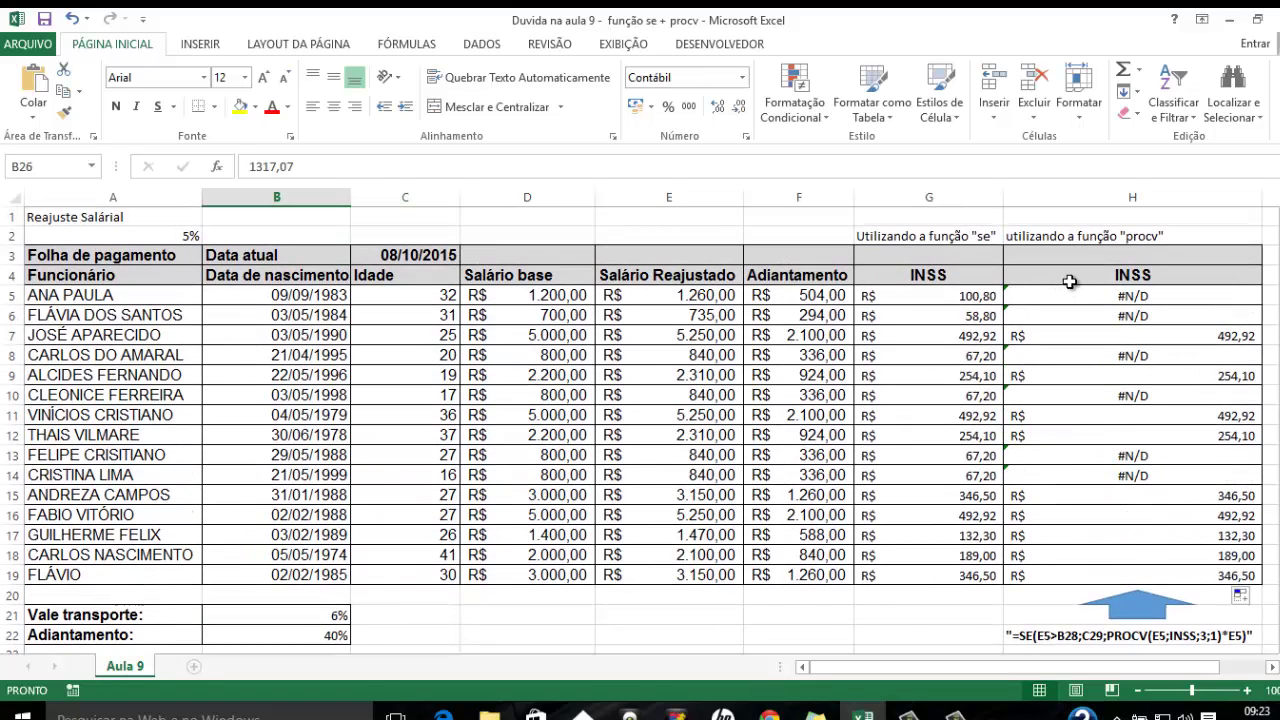
Review the H5 formula and the adjusted salaries in E5, E6, E10, E13 and E14, whose rows return #N/D.
click(1088, 297)
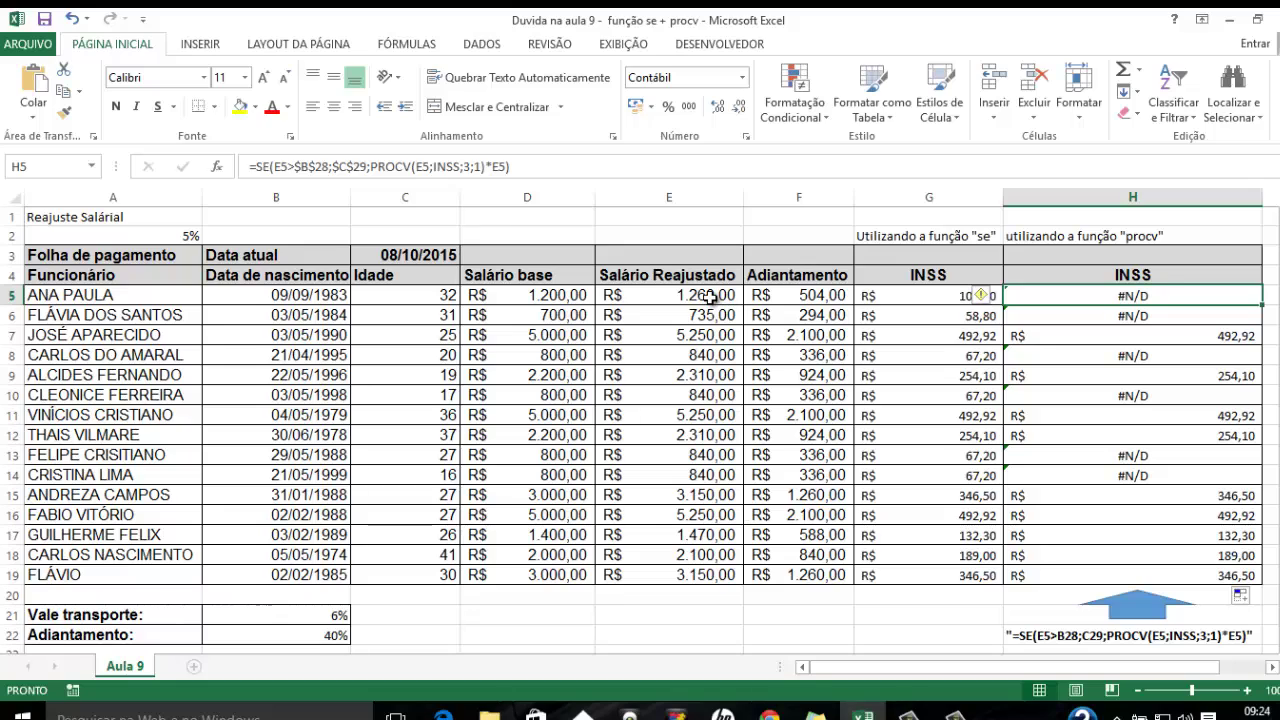
click(708, 297)
click(714, 316)
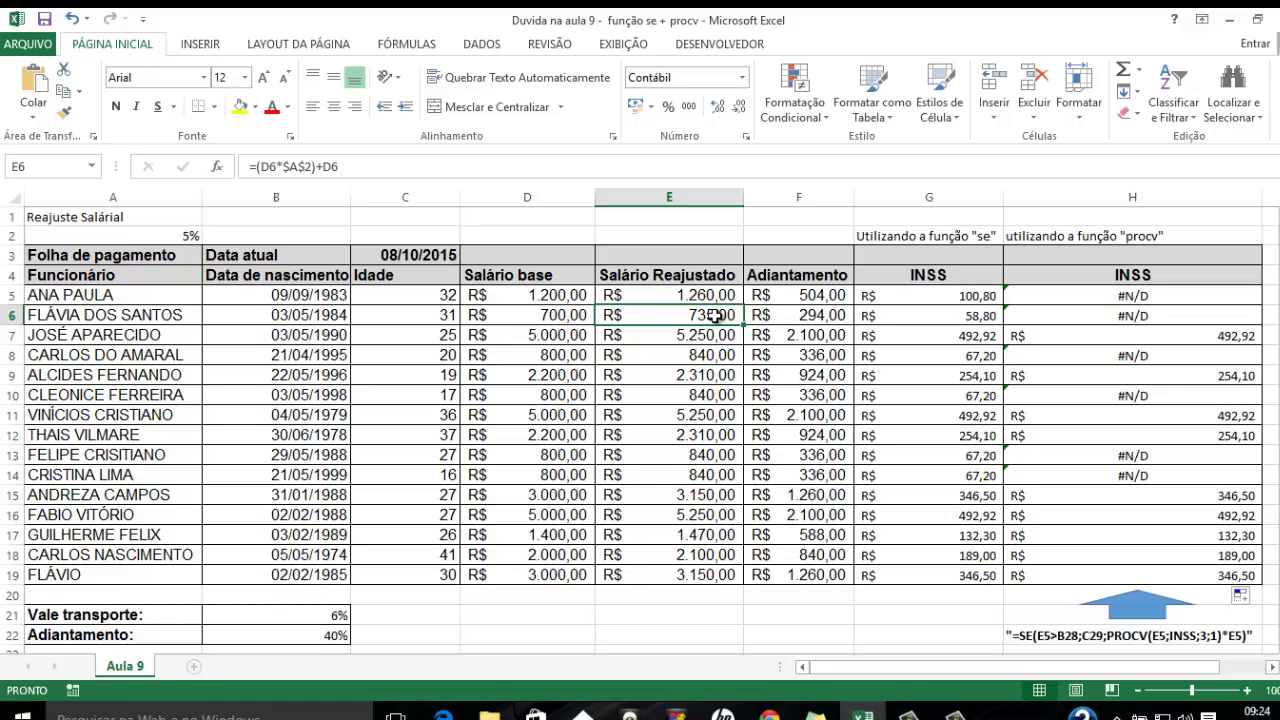
click(700, 395)
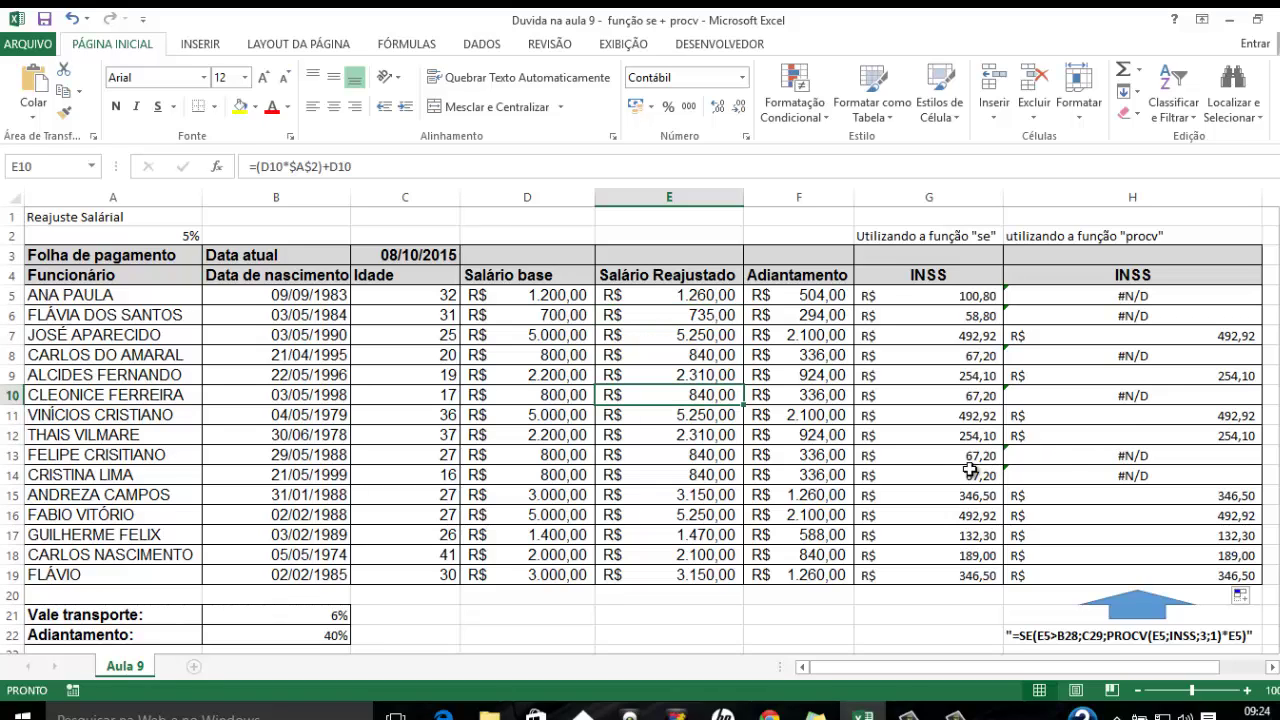
click(710, 455)
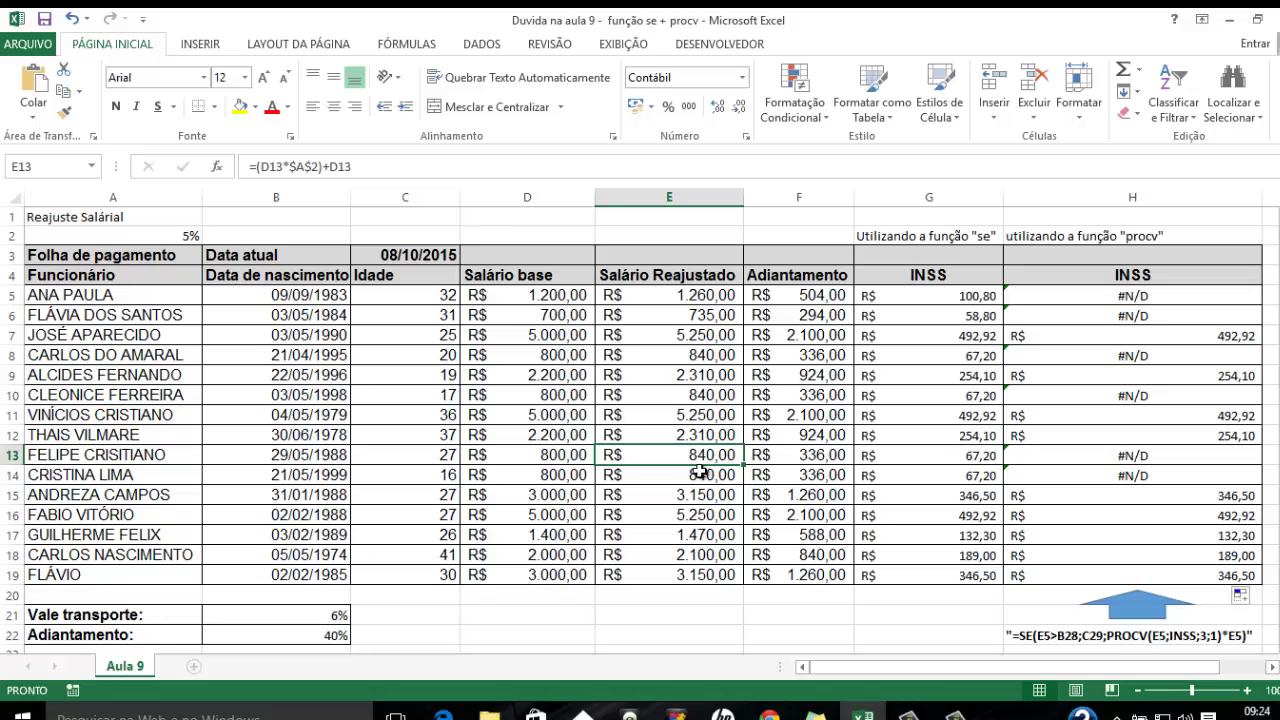
click(697, 473)
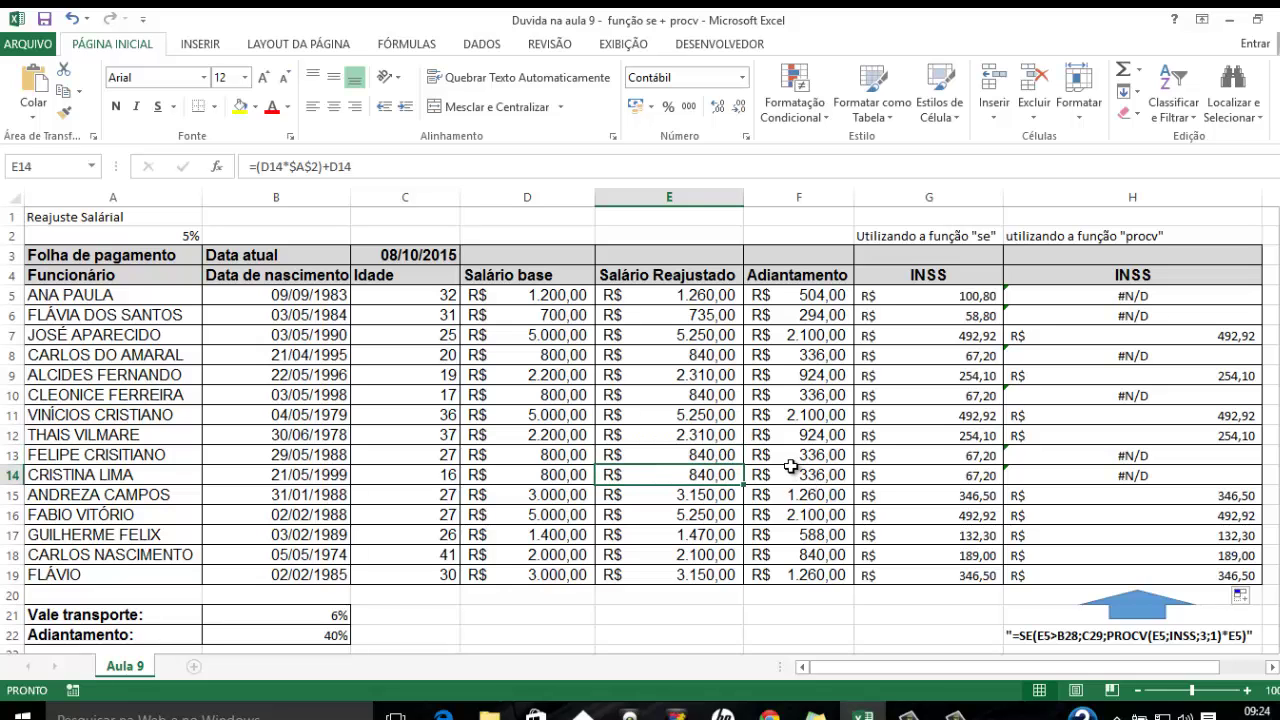
Select A27:C28 in the INSS table to examine the brackets that have a starting value.
scroll(777, 468, down, 1)
scroll(777, 468, down, 3)
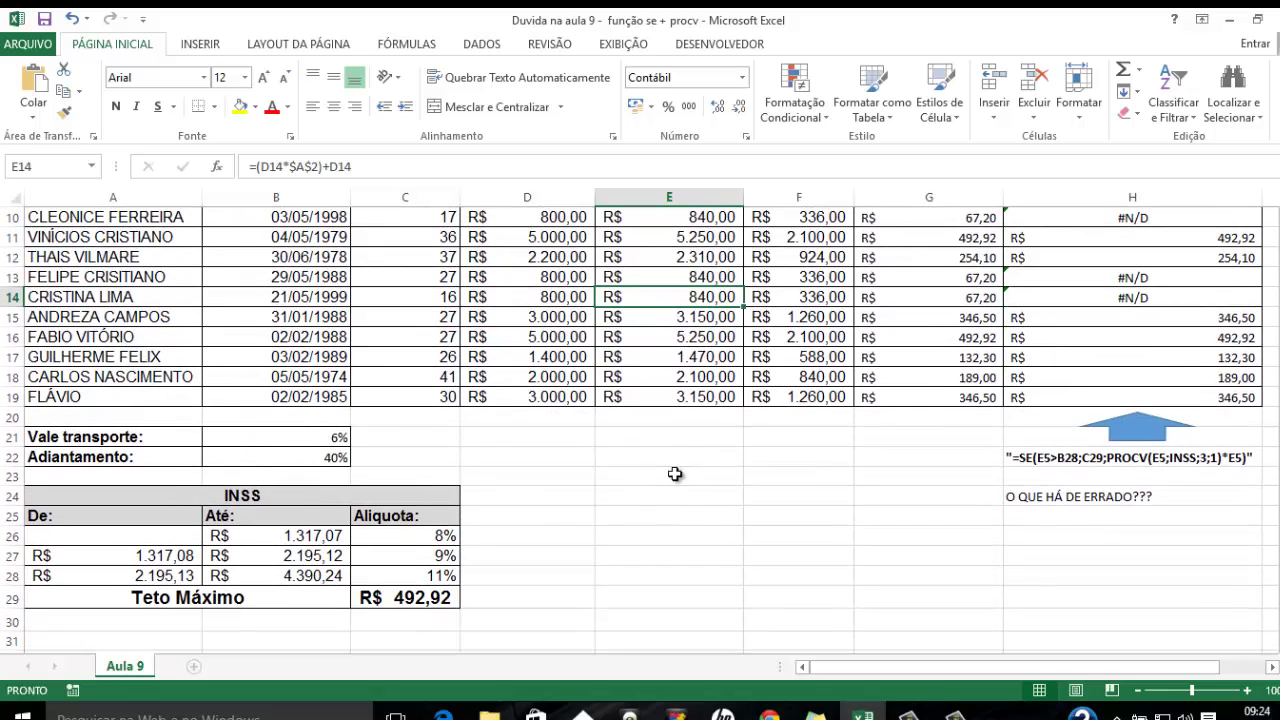
click(178, 555)
drag(178, 555, 378, 576)
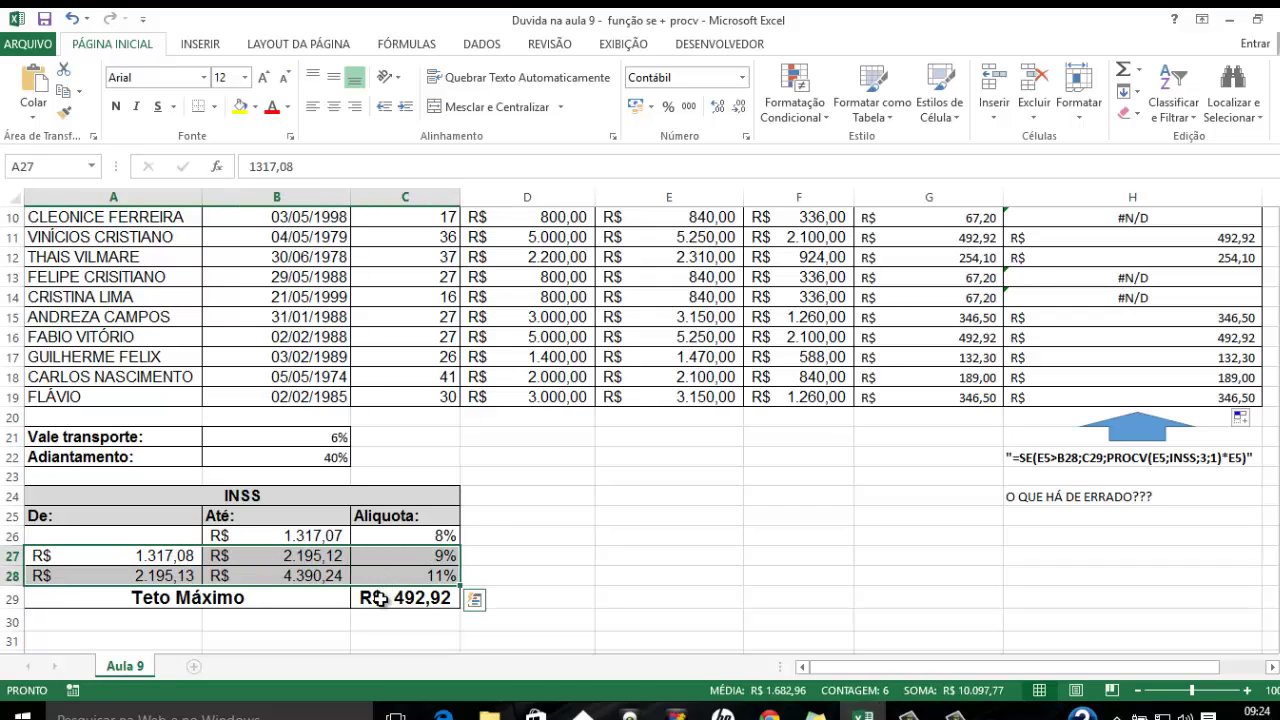
Compare the INSS table's maximum ceiling and rate column with the payroll rows.
click(378, 598)
click(408, 521)
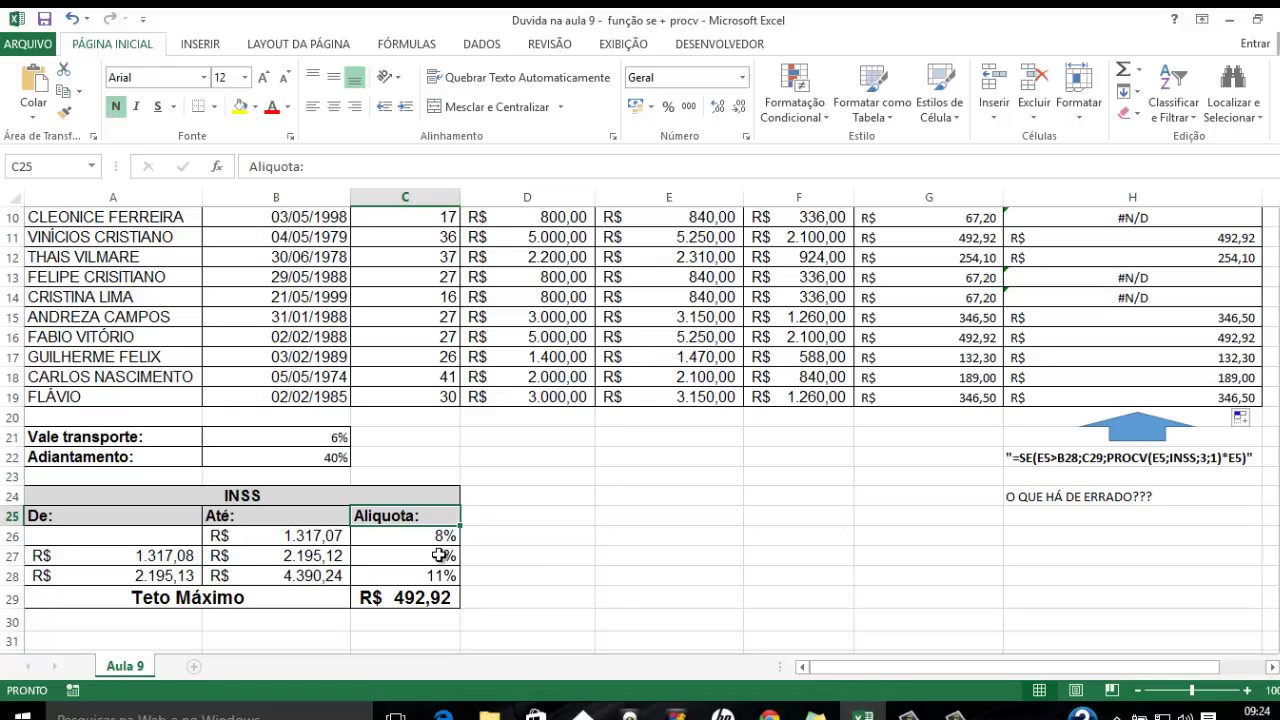
scroll(483, 524, up, 3)
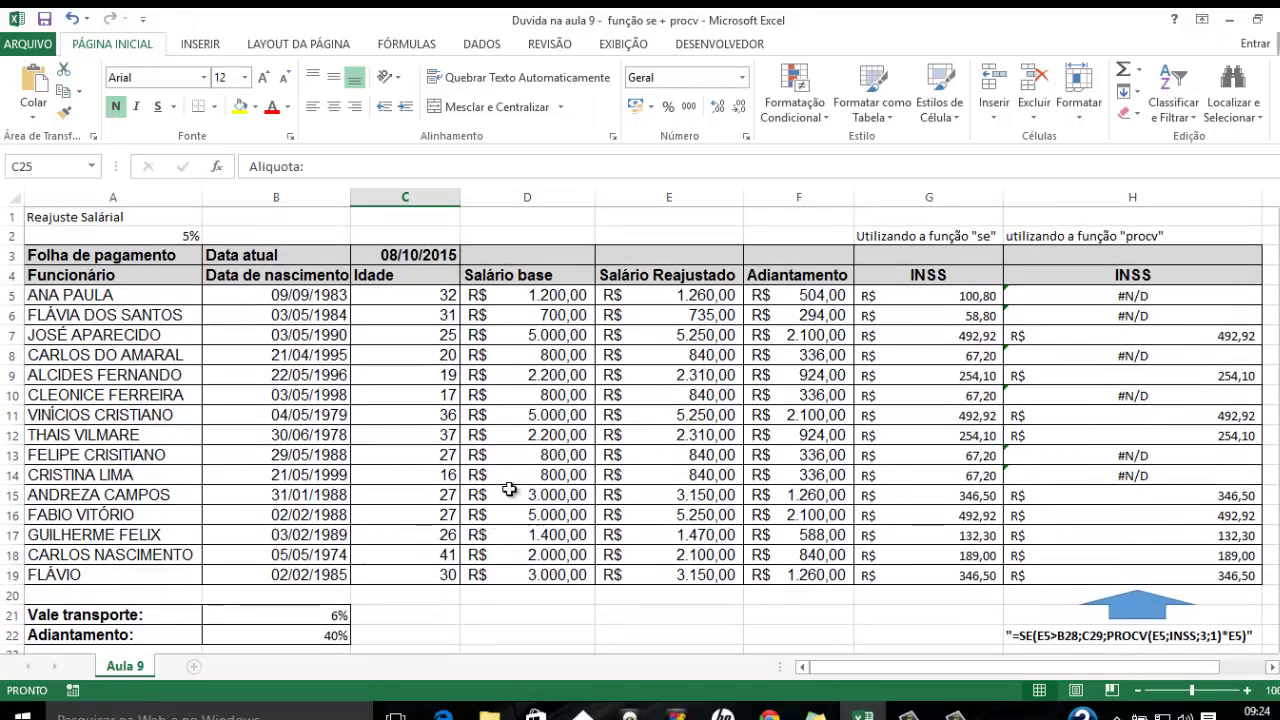
scroll(520, 470, down, 1)
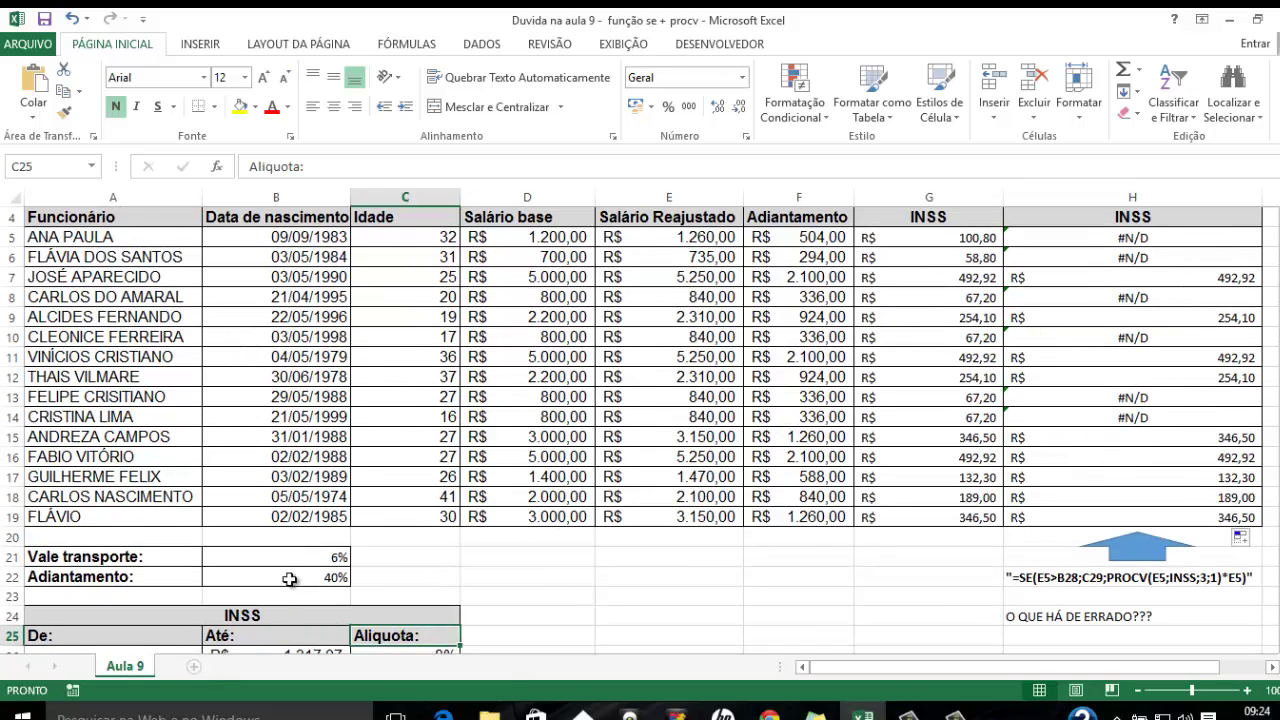
scroll(289, 579, down, 1)
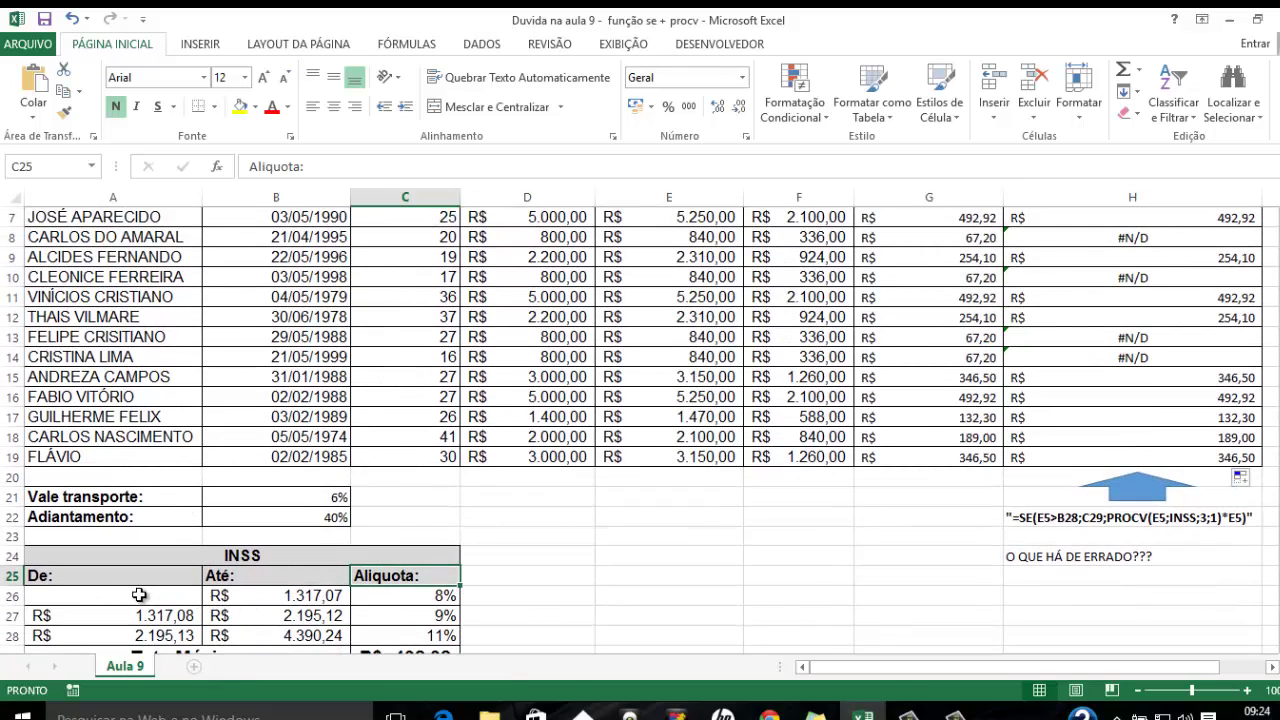
Enter 0 in A26 as the 8% bracket's starting value and check the PROCV results in column H.
click(103, 596)
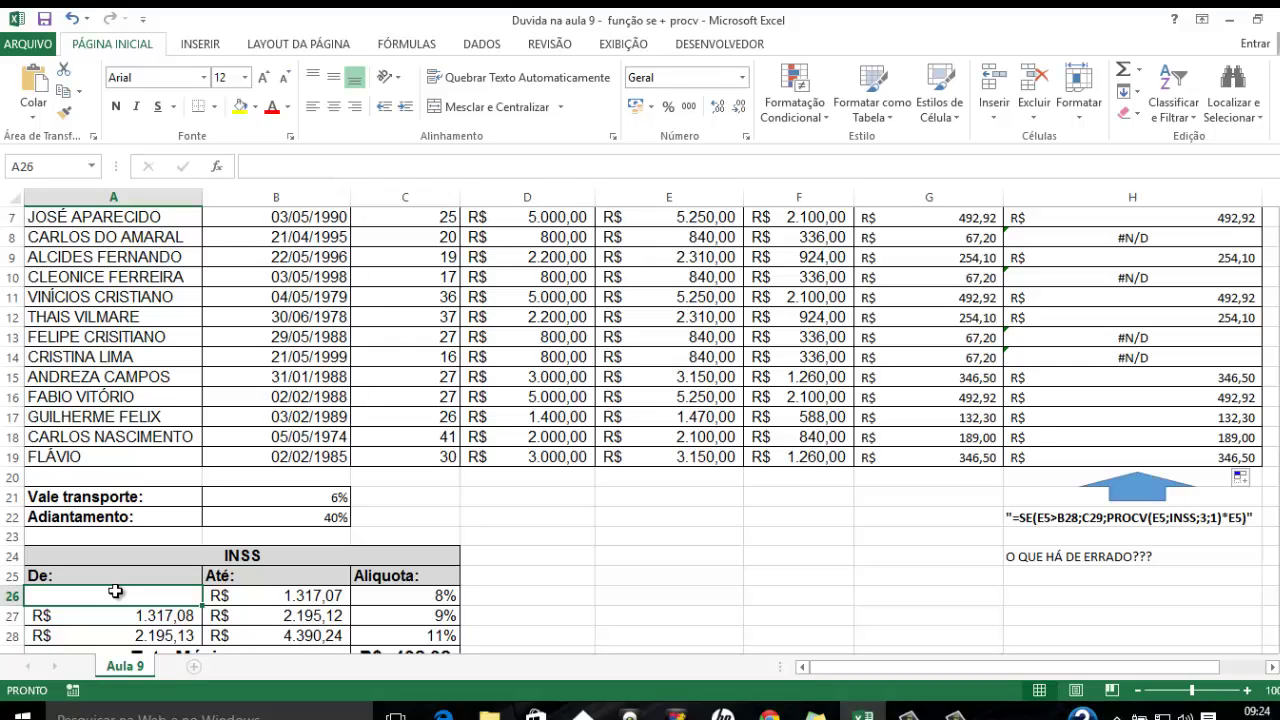
text(0)
key(Return)
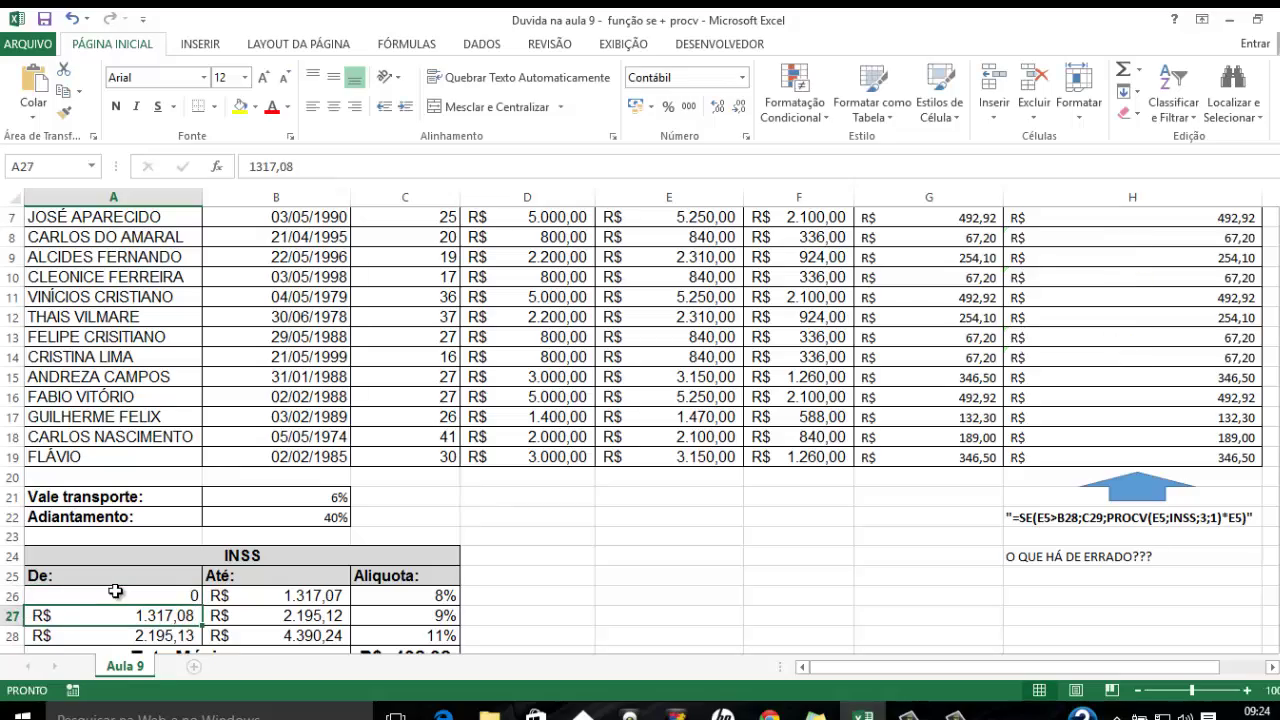
scroll(1270, 497, up, 2)
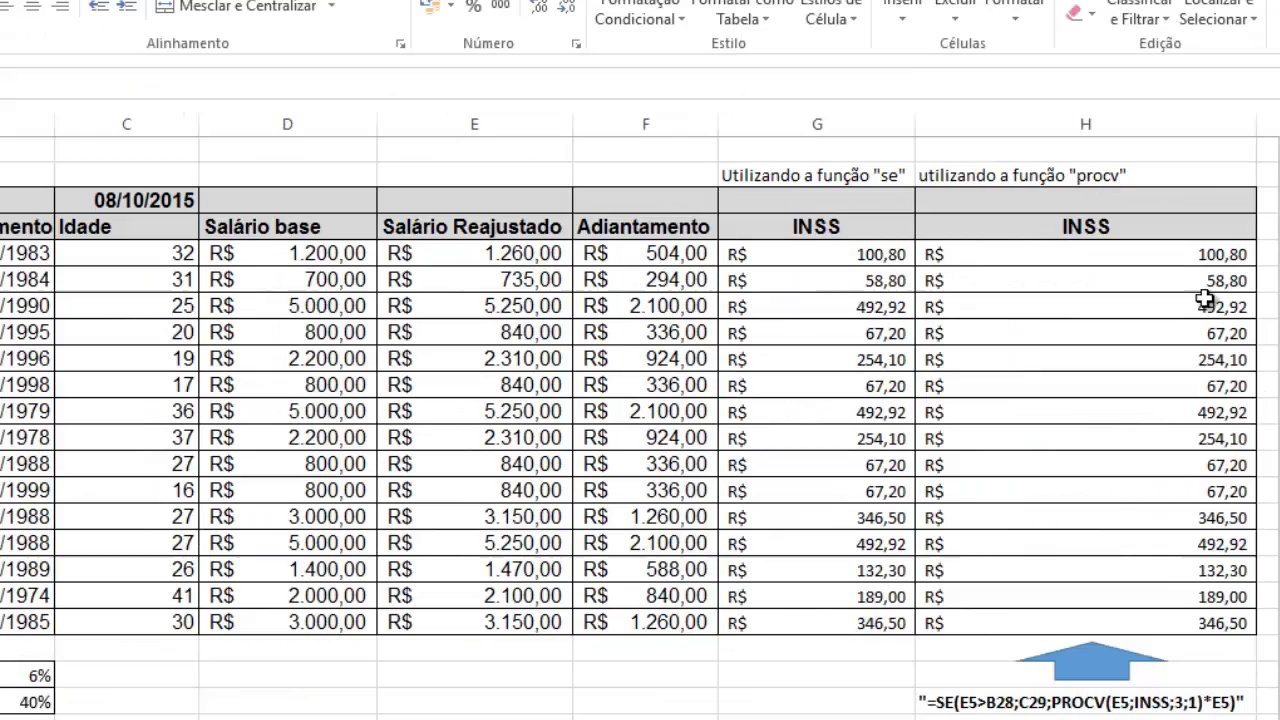
scroll(1200, 320, down, 2)
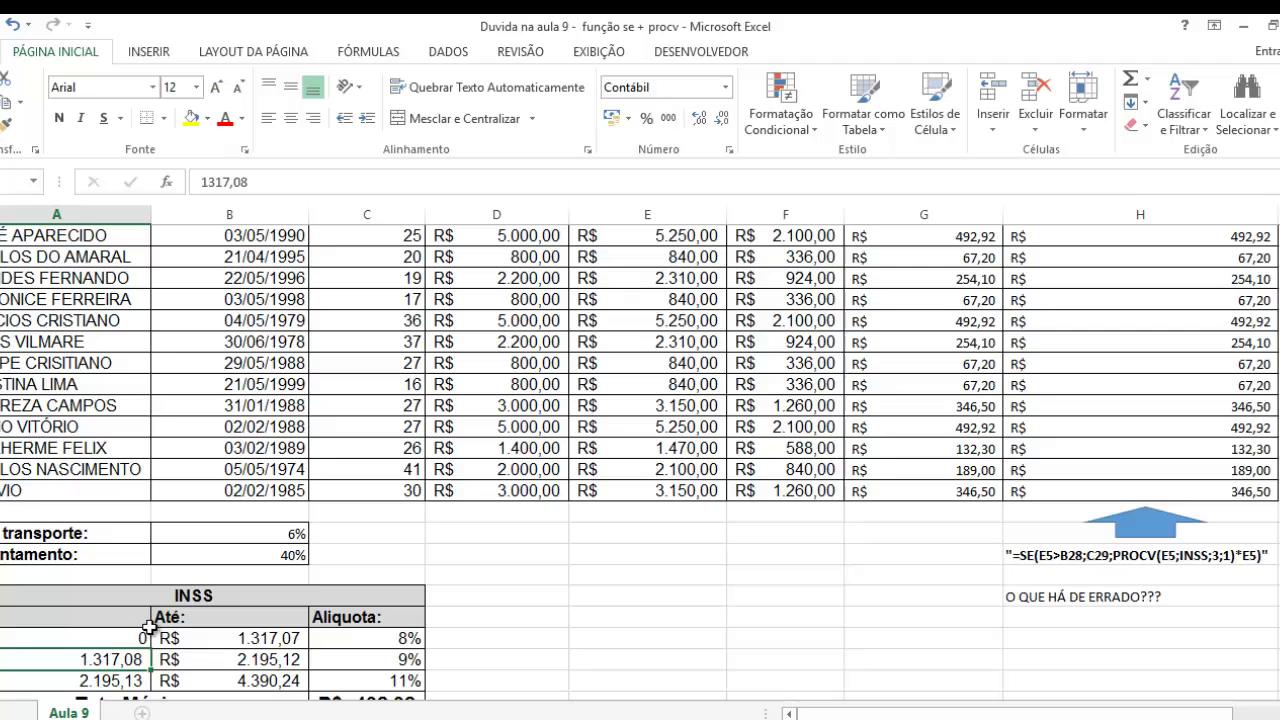
Clear the starting value in A26 and compare the PROCV results in column H without it.
click(83, 638)
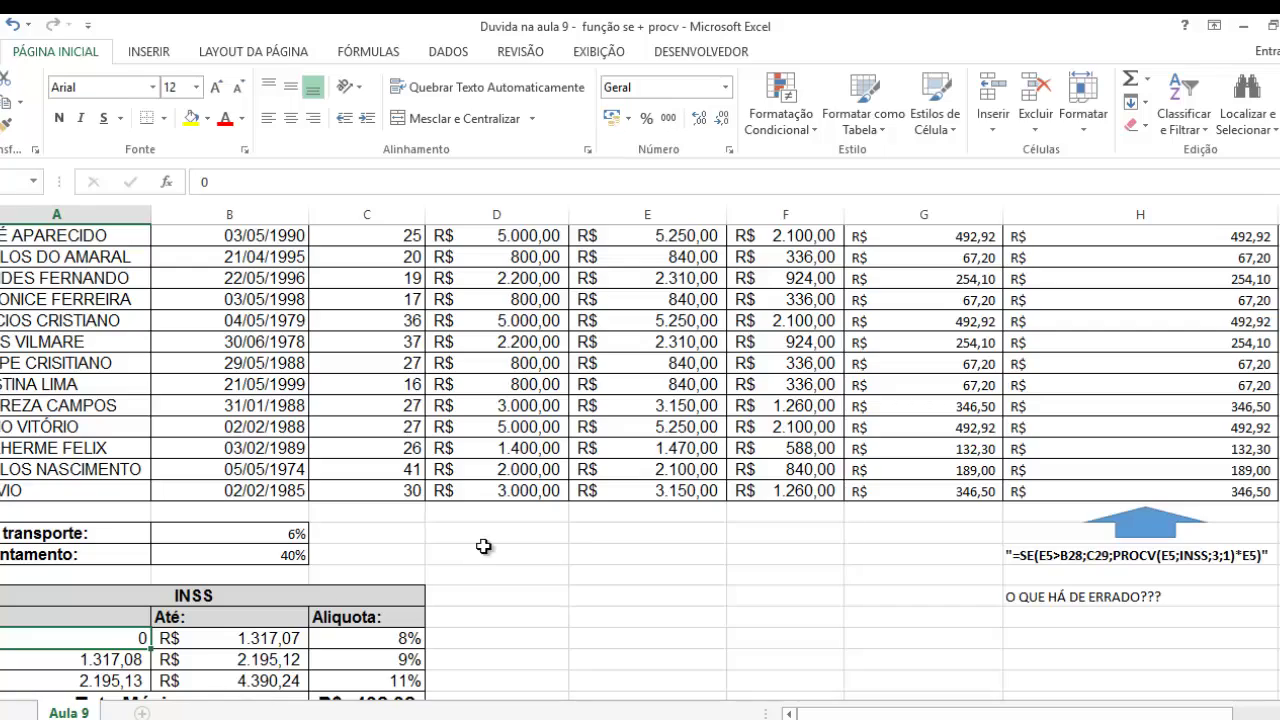
scroll(596, 519, up, 1)
scroll(596, 519, up, 1)
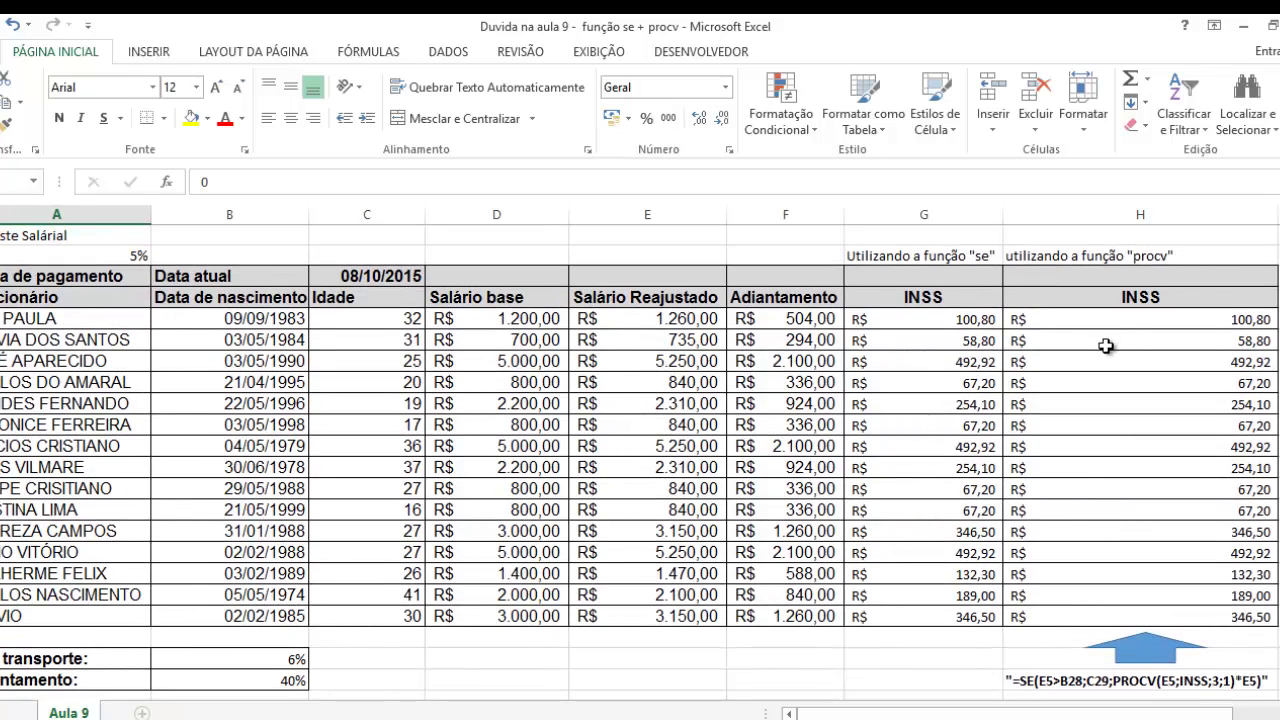
scroll(414, 527, down, 2)
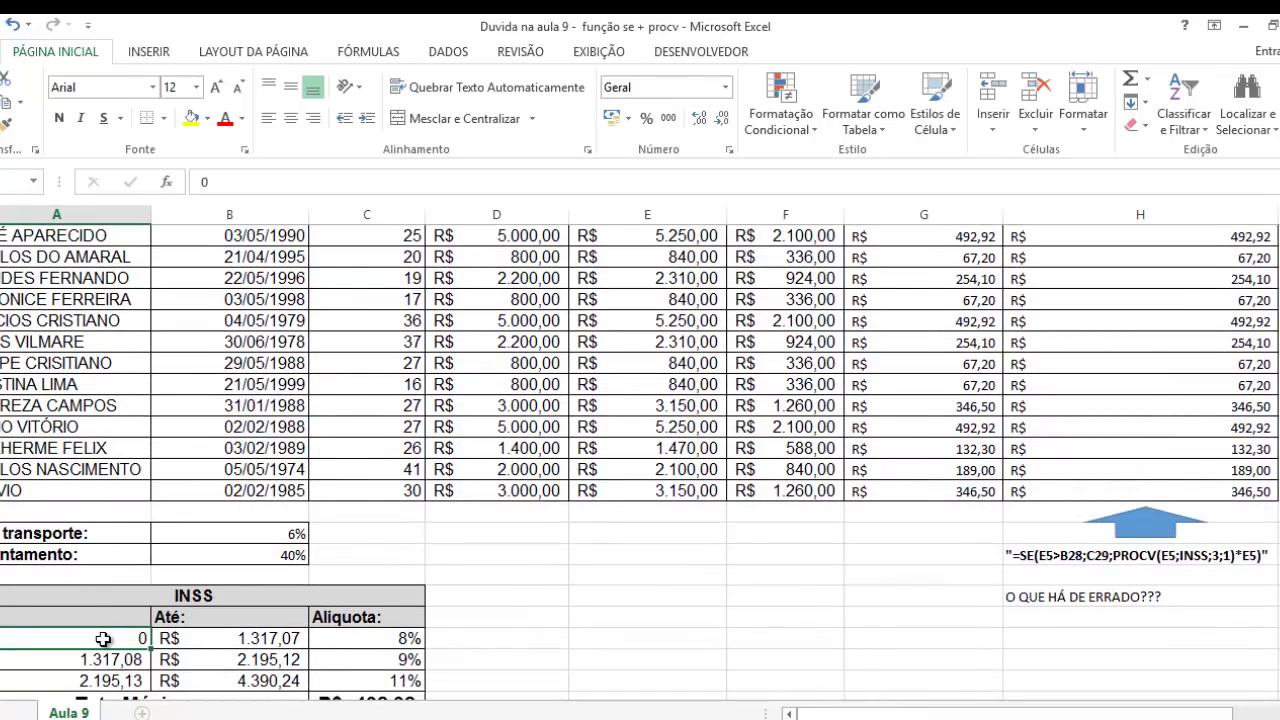
key(Delete)
scroll(788, 445, up, 2)
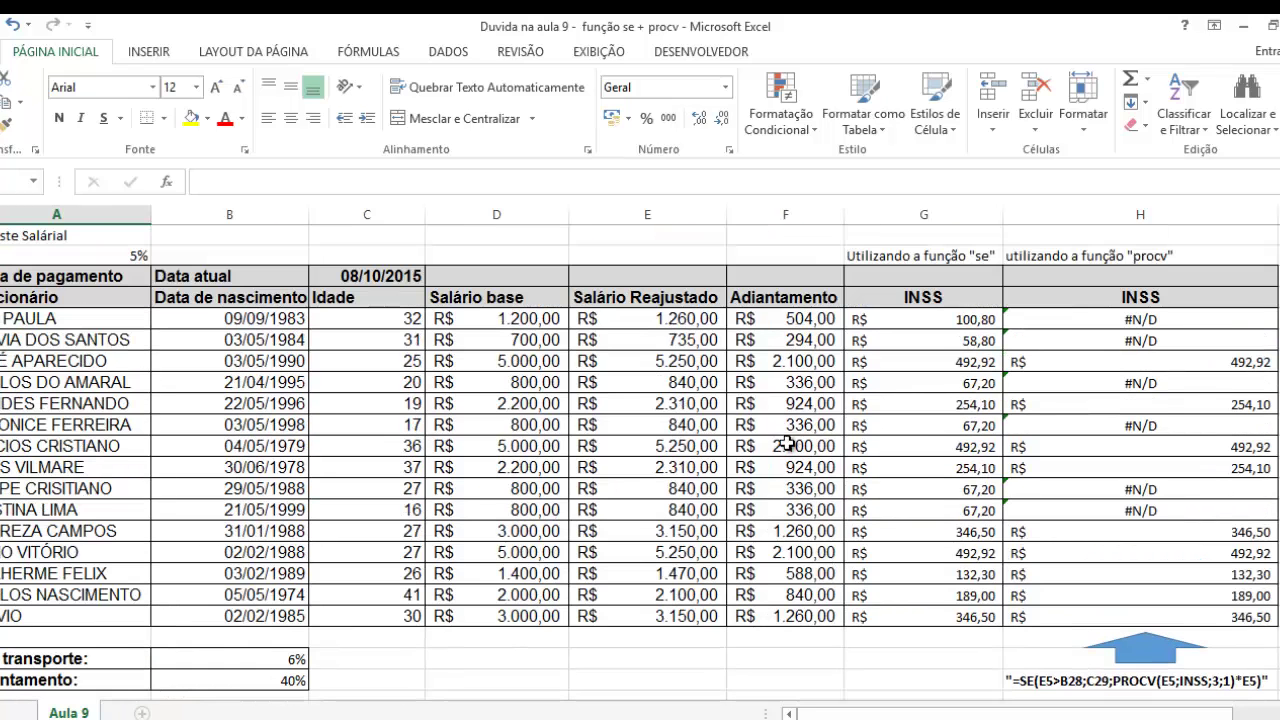
scroll(943, 477, down, 3)
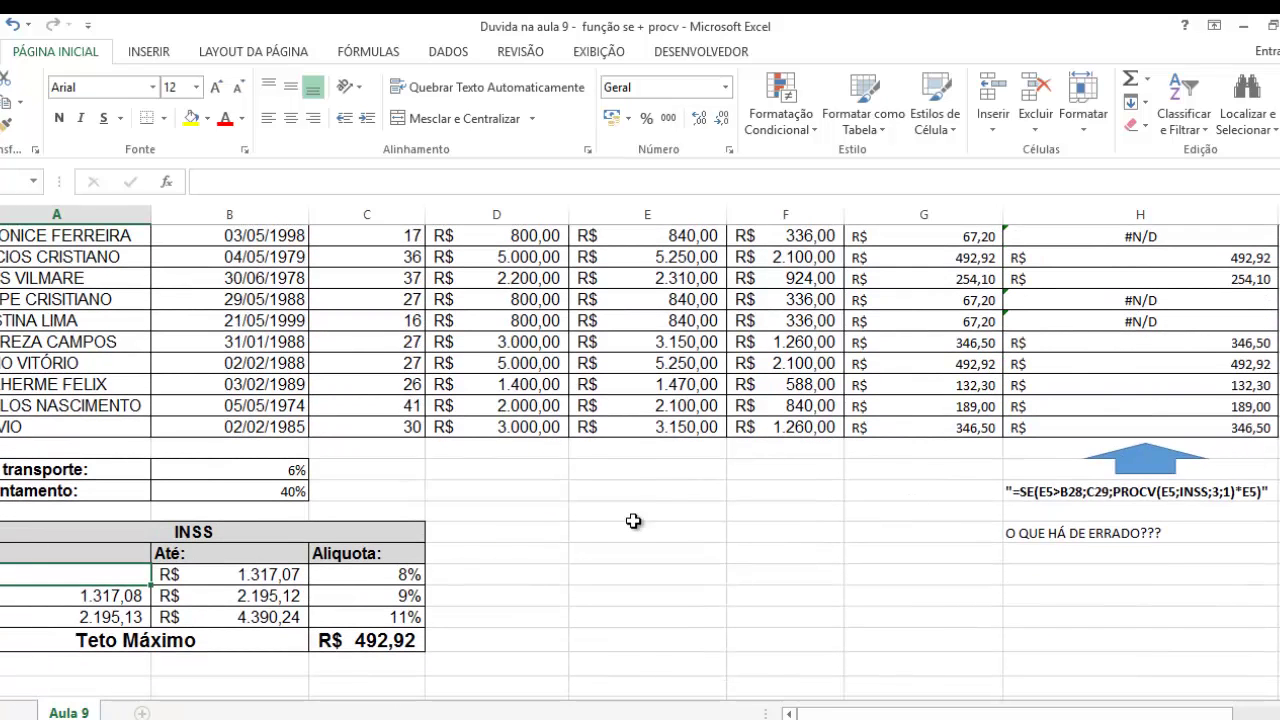
Review the 8% bracket's upper limit and trace the H5 formula's PROCV lookup value and INSS range to the table.
click(262, 575)
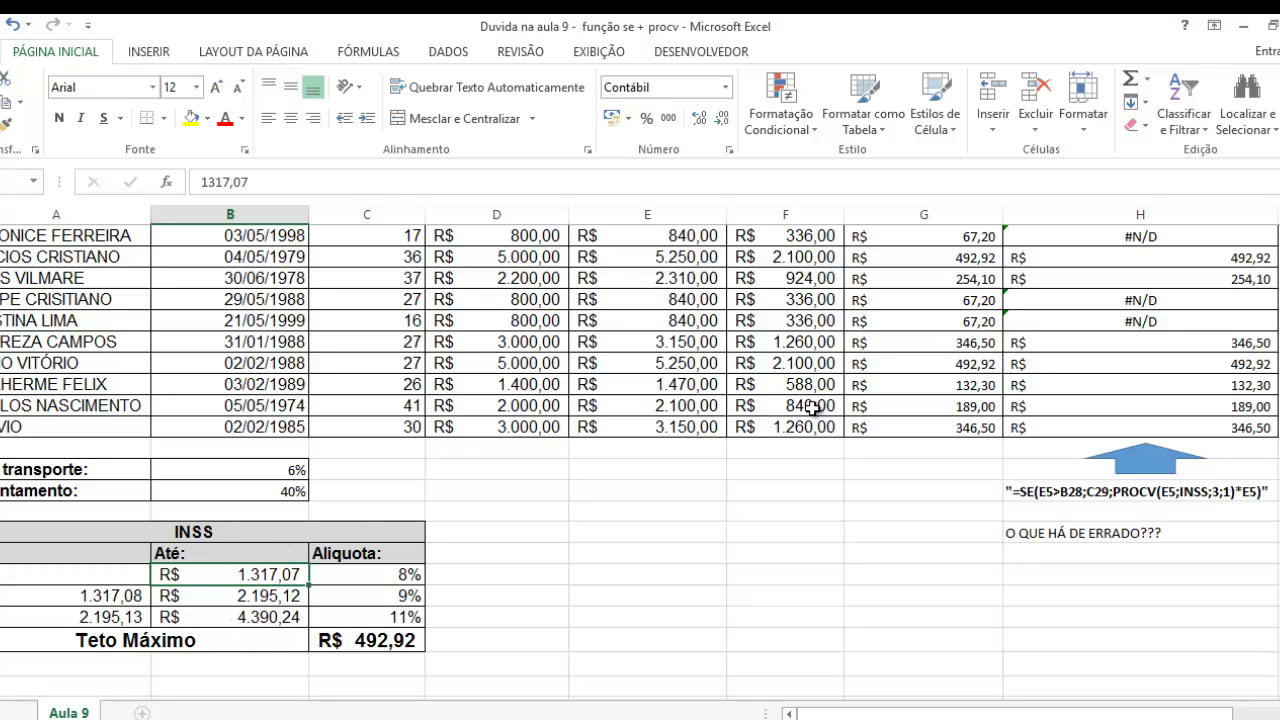
scroll(810, 410, up, 3)
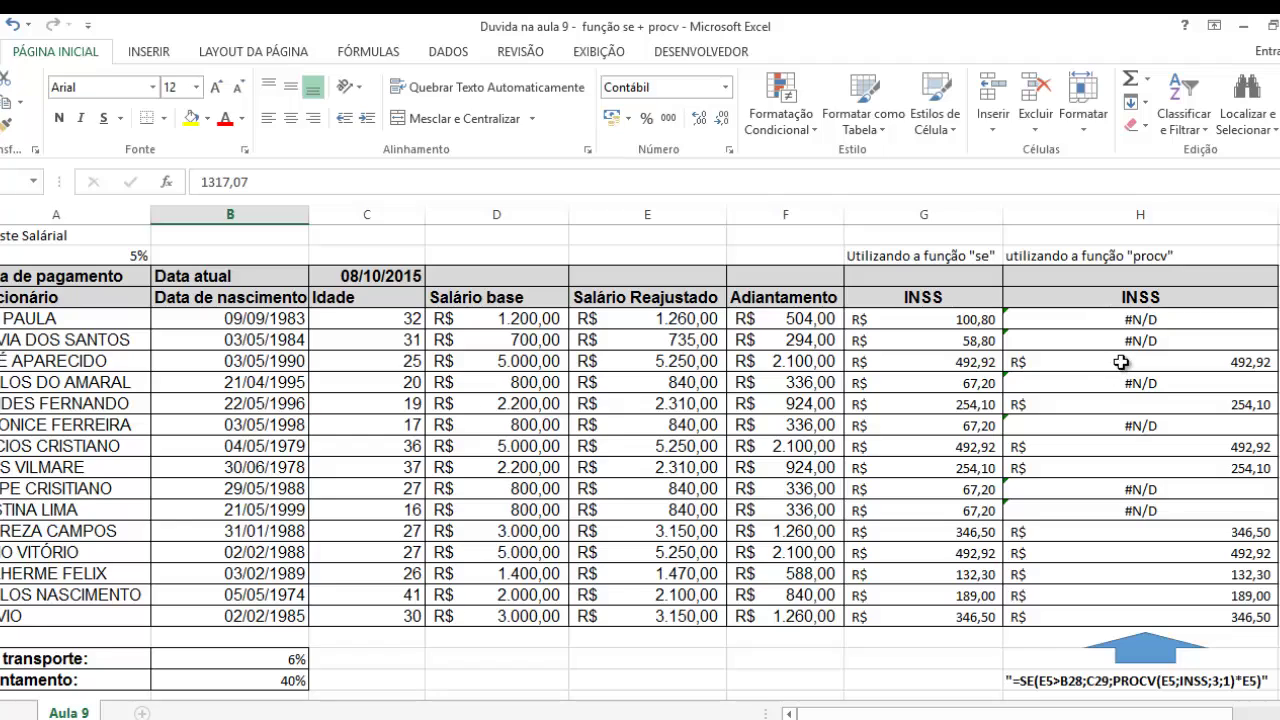
click(1113, 322)
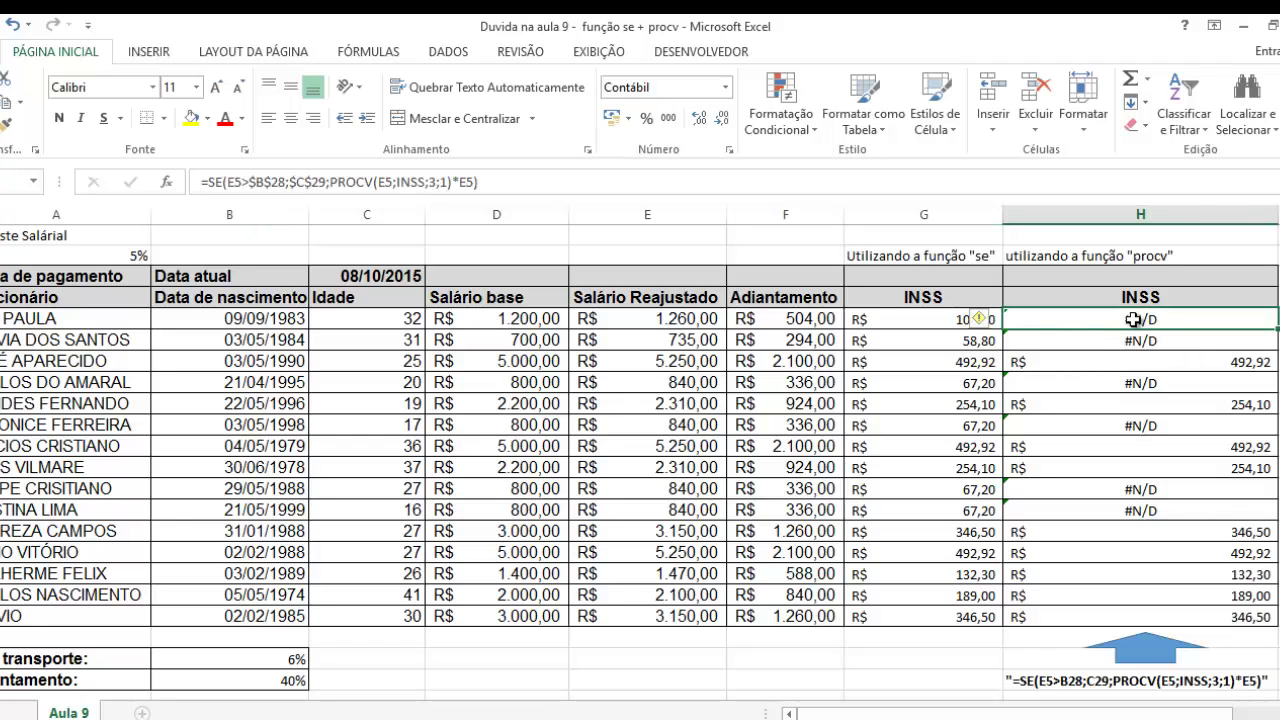
double_click(1132, 319)
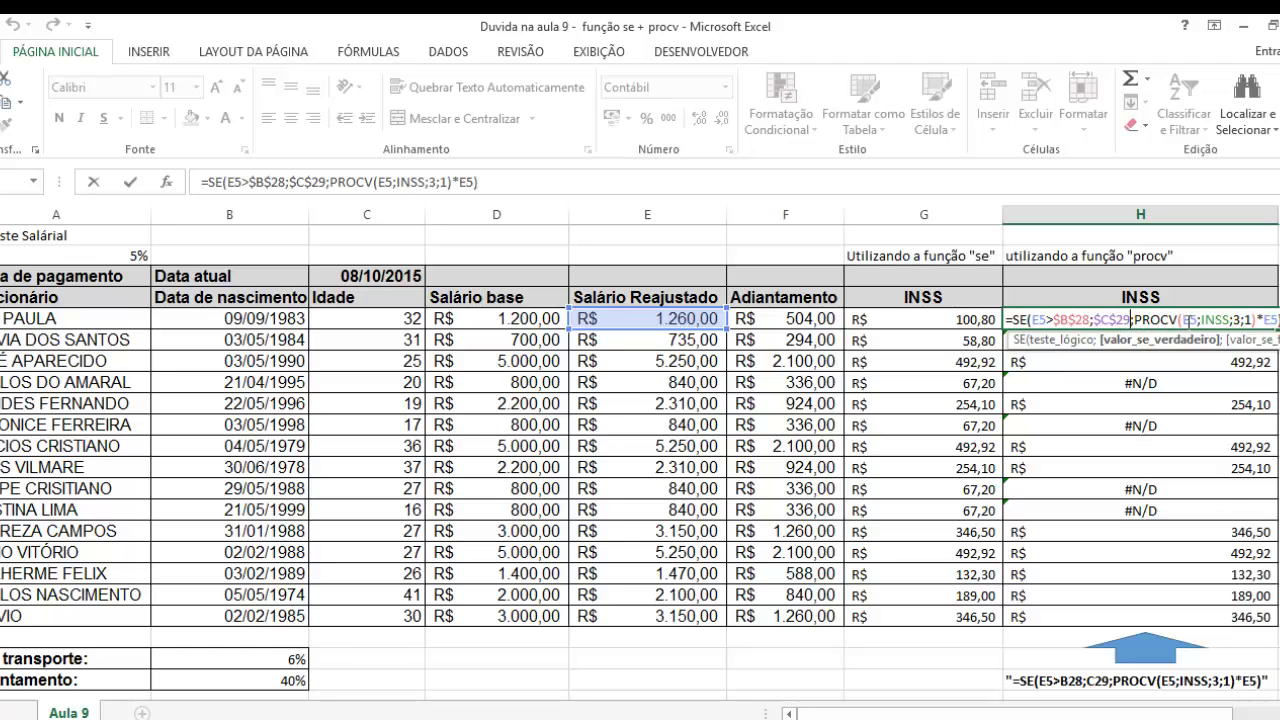
click(1188, 319)
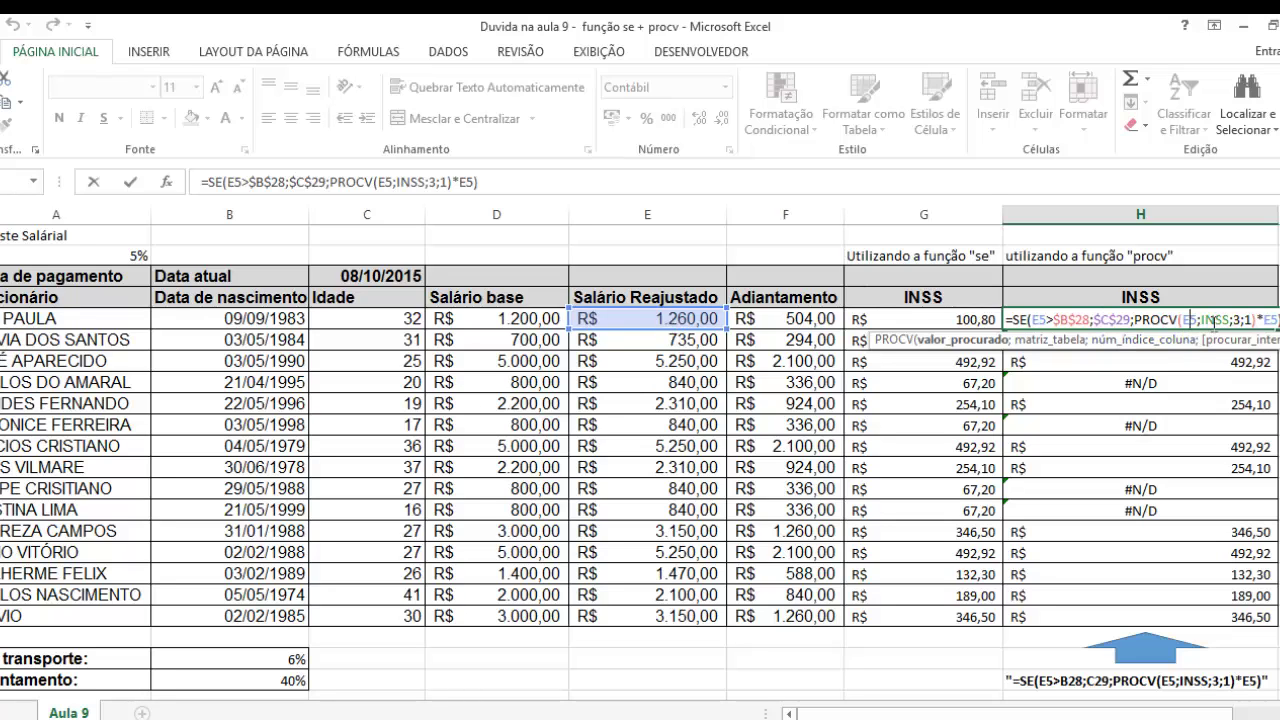
scroll(1218, 318, down, 3)
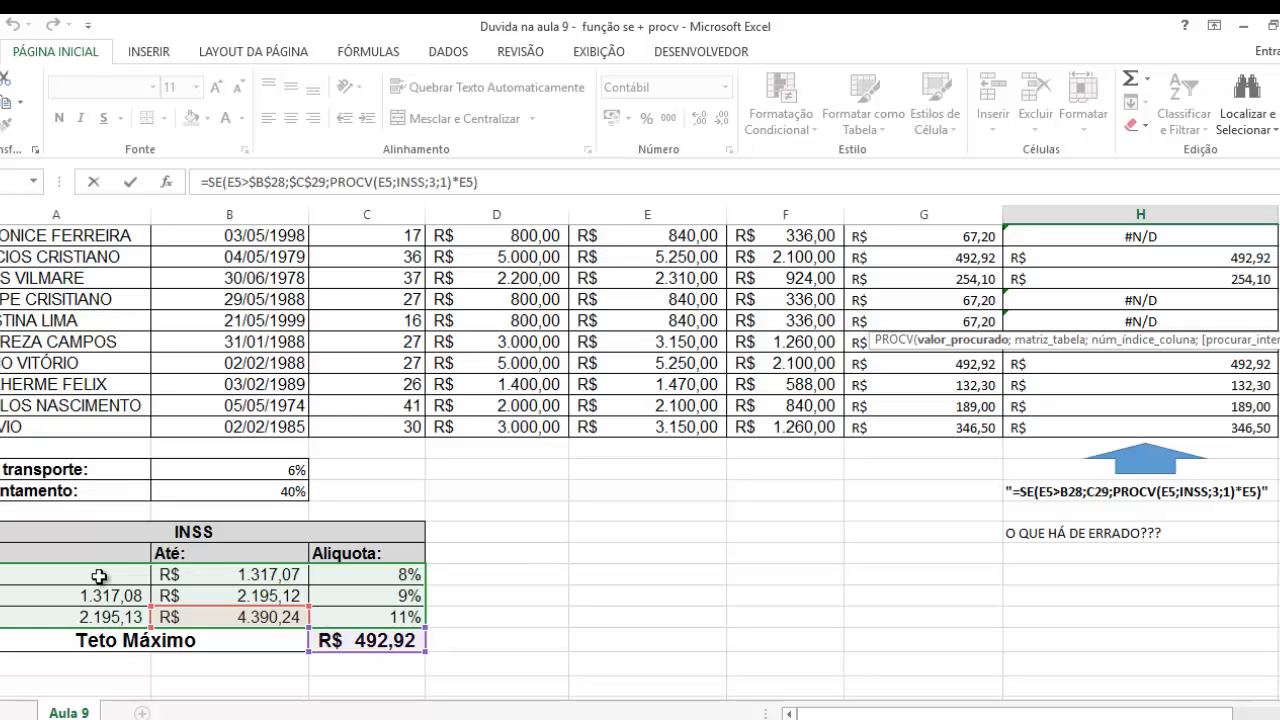
key(Return)
scroll(96, 572, up, 3)
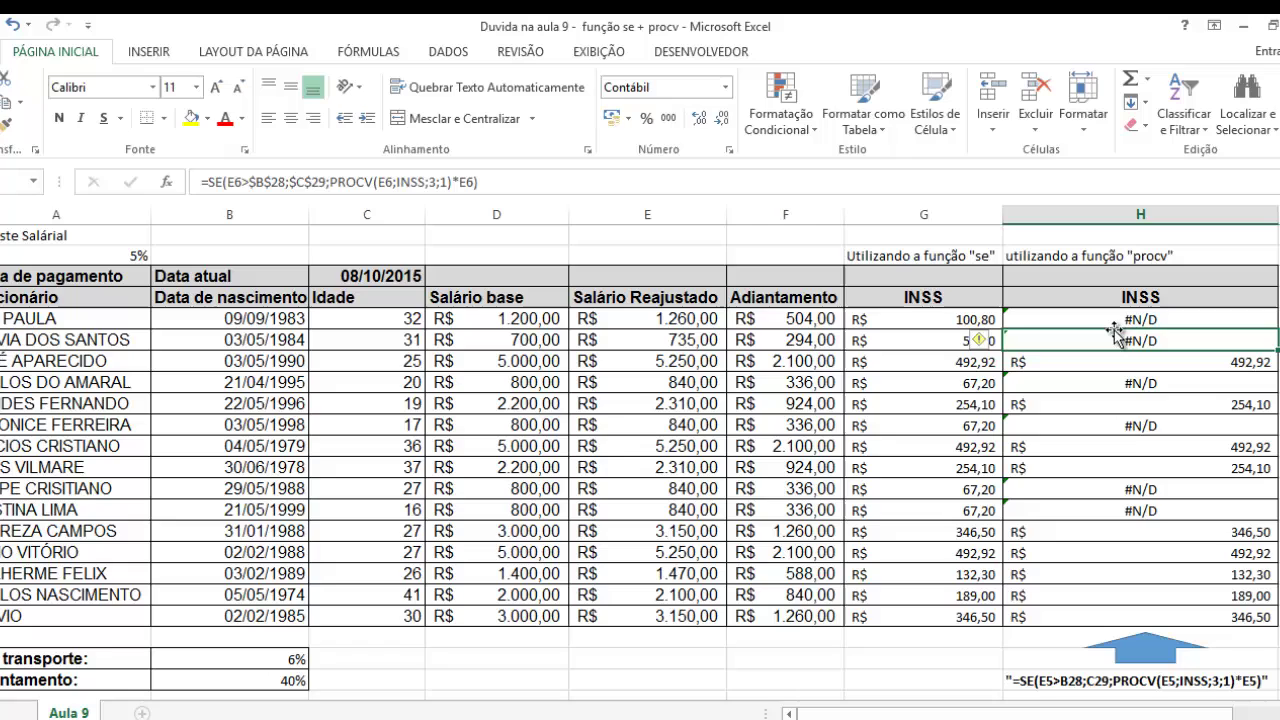
Fill the empty starting value of the 8% bracket in A26 with 0 so PROCV can match the lowest salaries.
click(1125, 319)
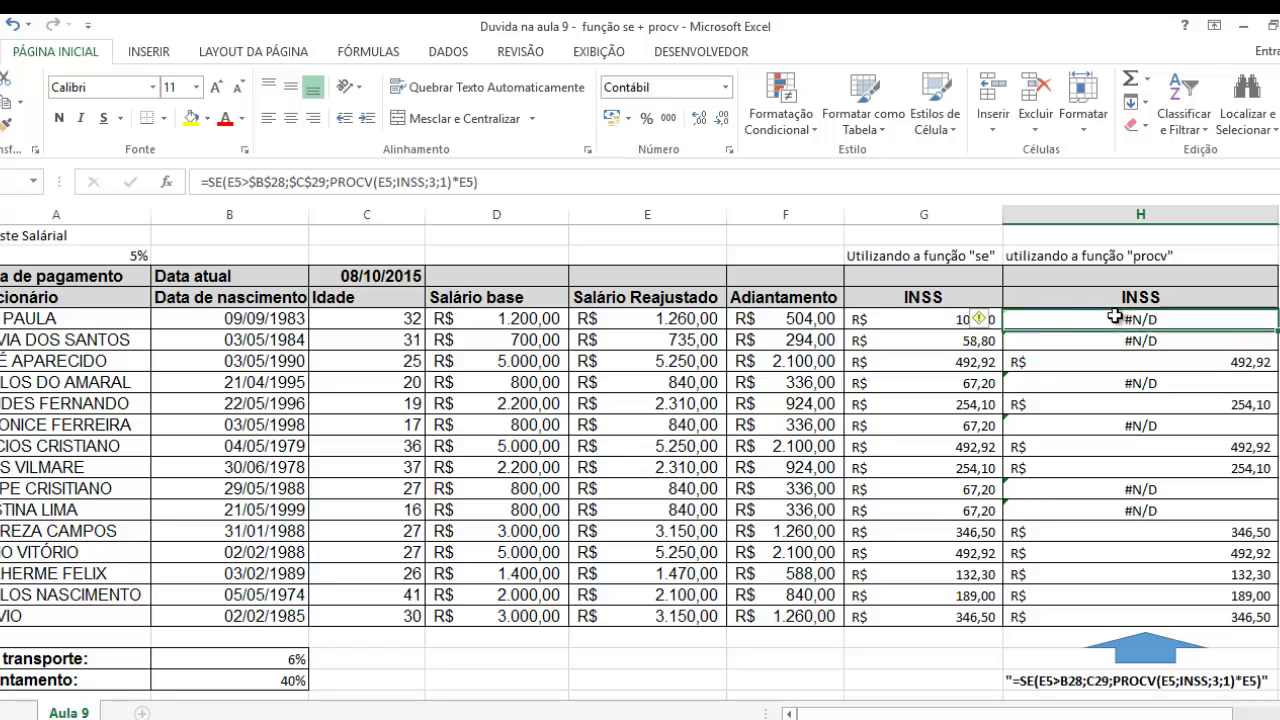
scroll(400, 508, down, 3)
click(111, 576)
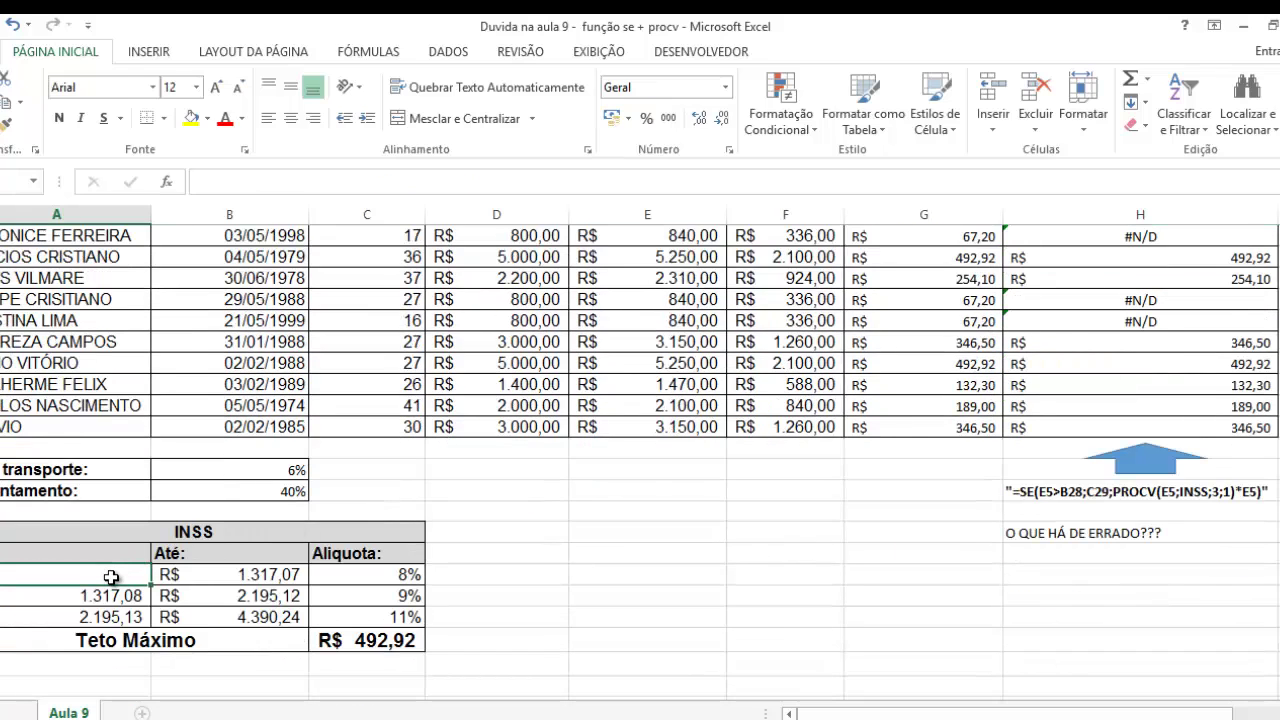
text(0)
key(Return)
scroll(914, 500, up, 3)
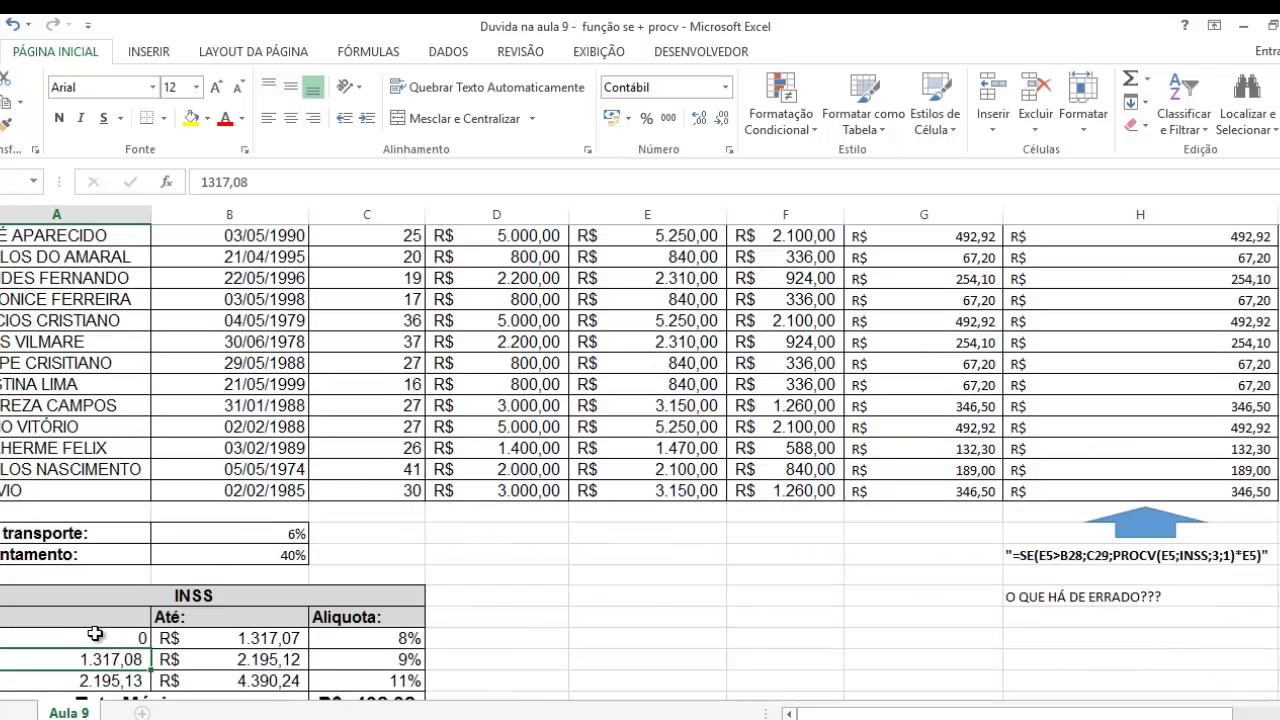
scroll(94, 635, down, 2)
Switch to Gmail in Chrome and reread the student's message about the SE + PROCV function.
mouse_move(753, 719)
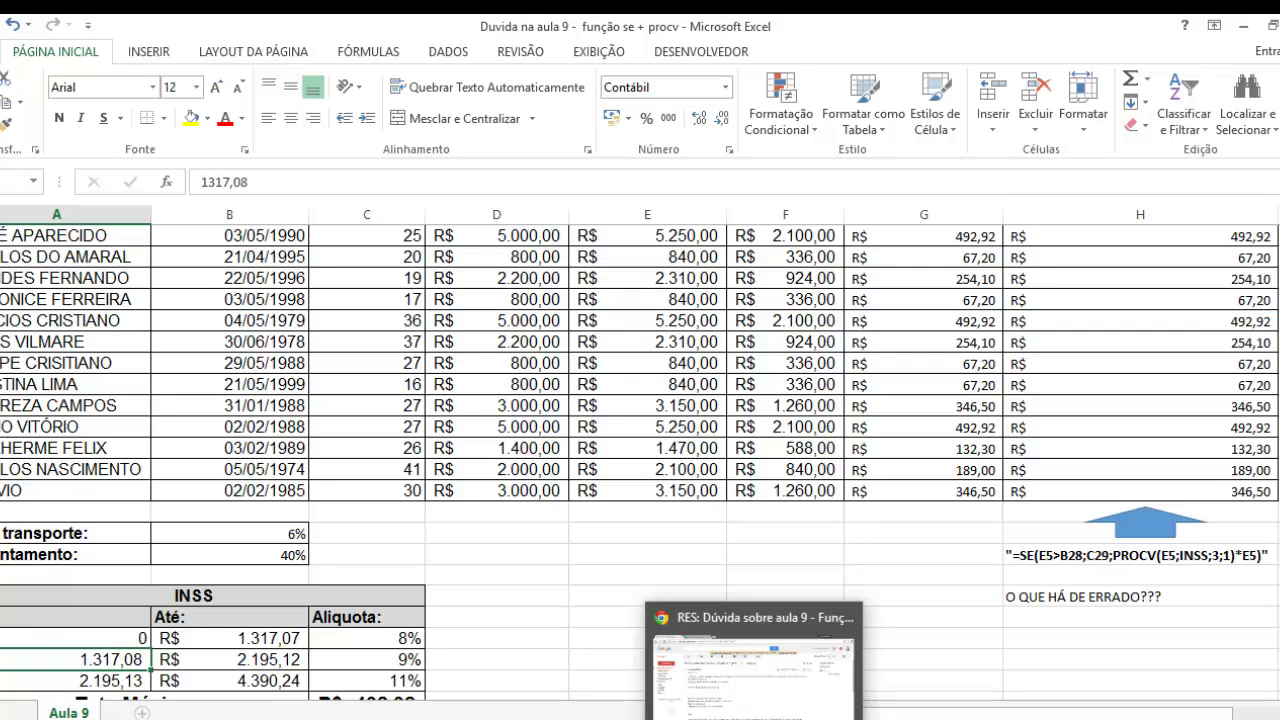
click(753, 665)
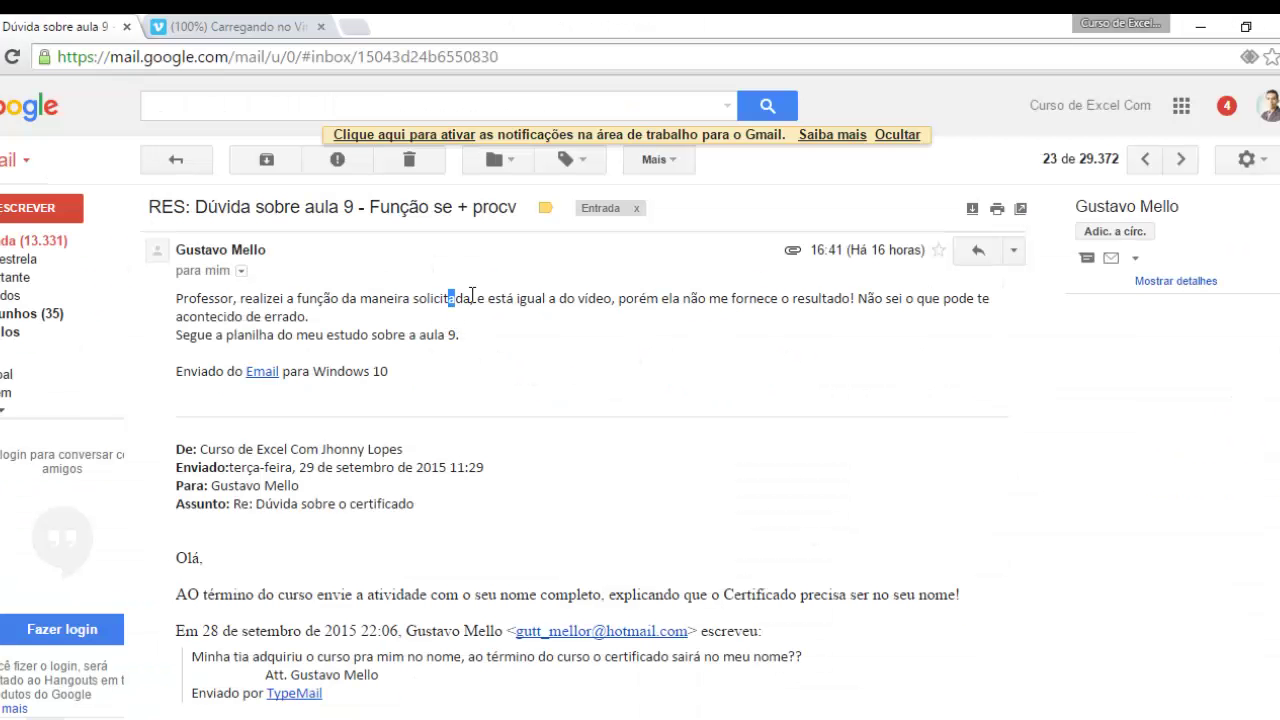
drag(449, 297, 473, 296)
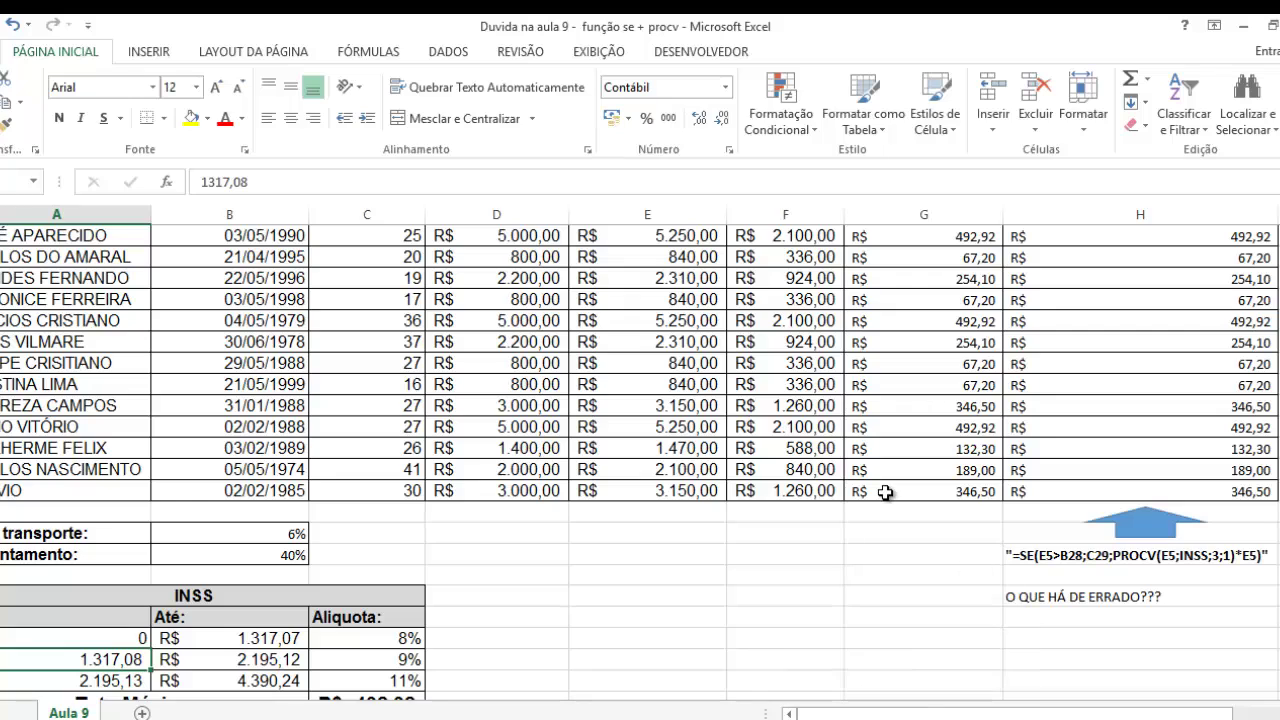
Return to the Excel payroll sheet and check the PROCV INSS formulas in H5 and H7.
scroll(794, 491, down, 1)
scroll(794, 491, up, 3)
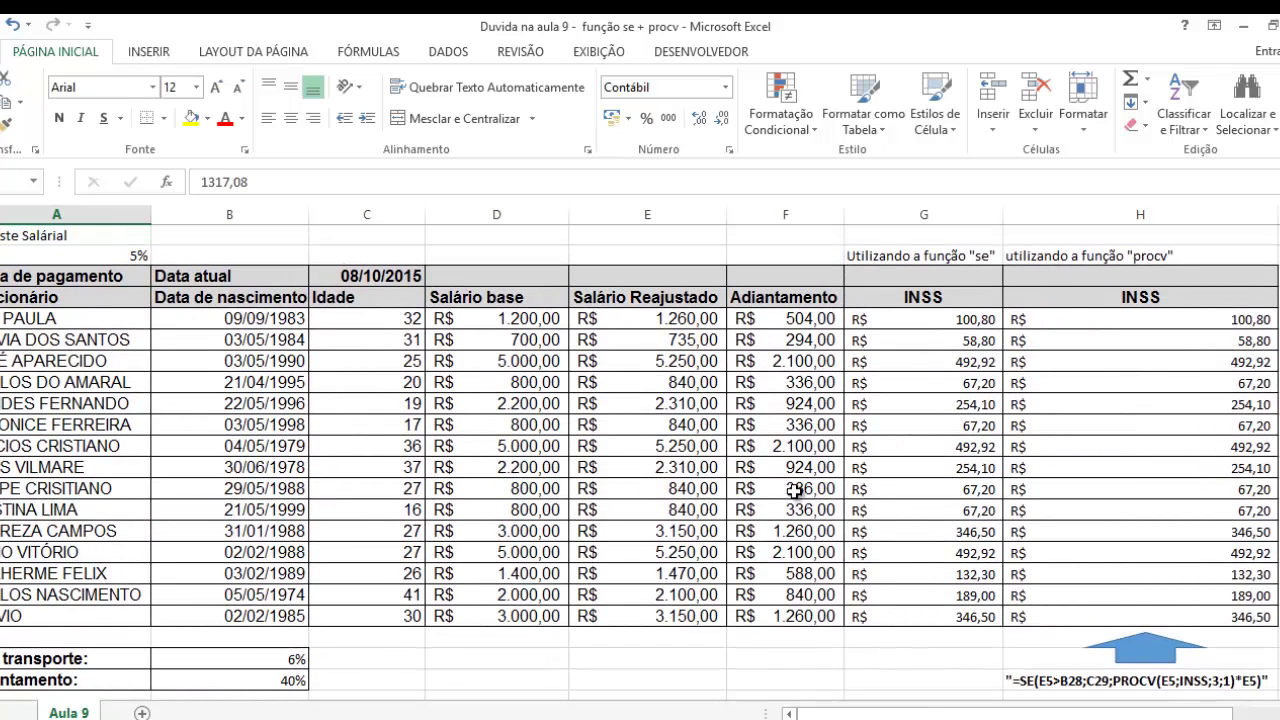
click(1080, 320)
click(1088, 354)
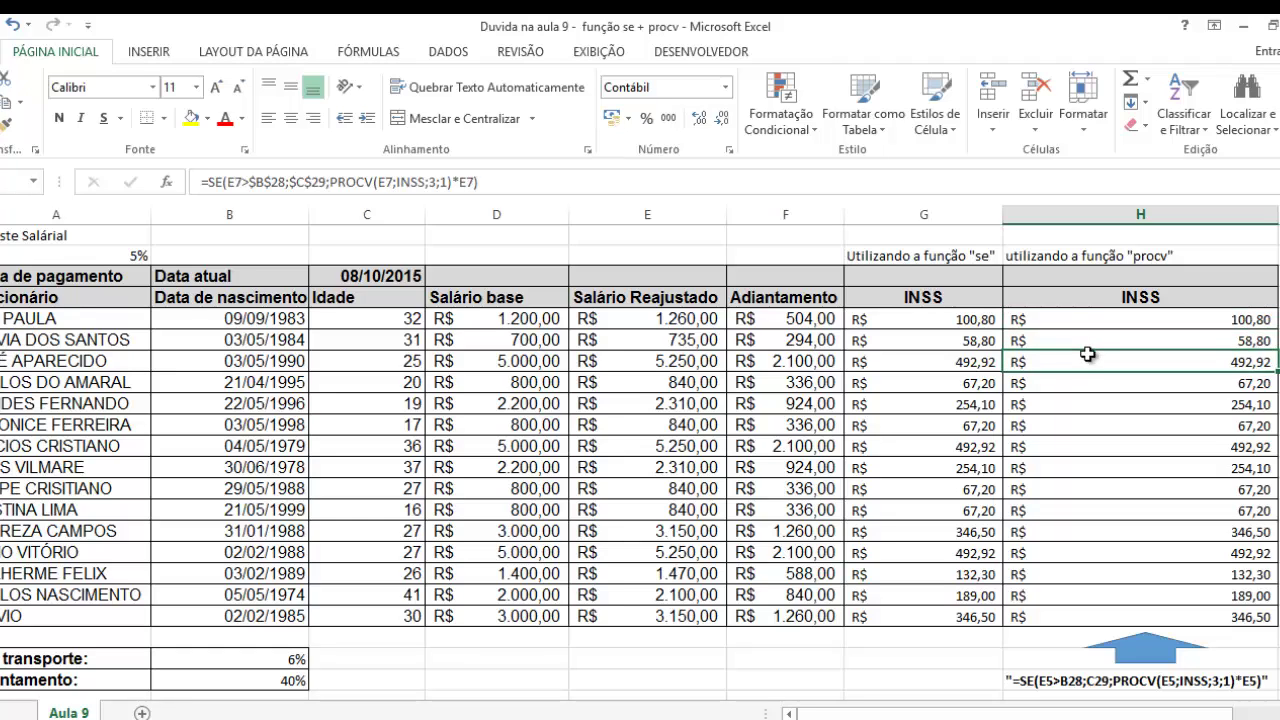